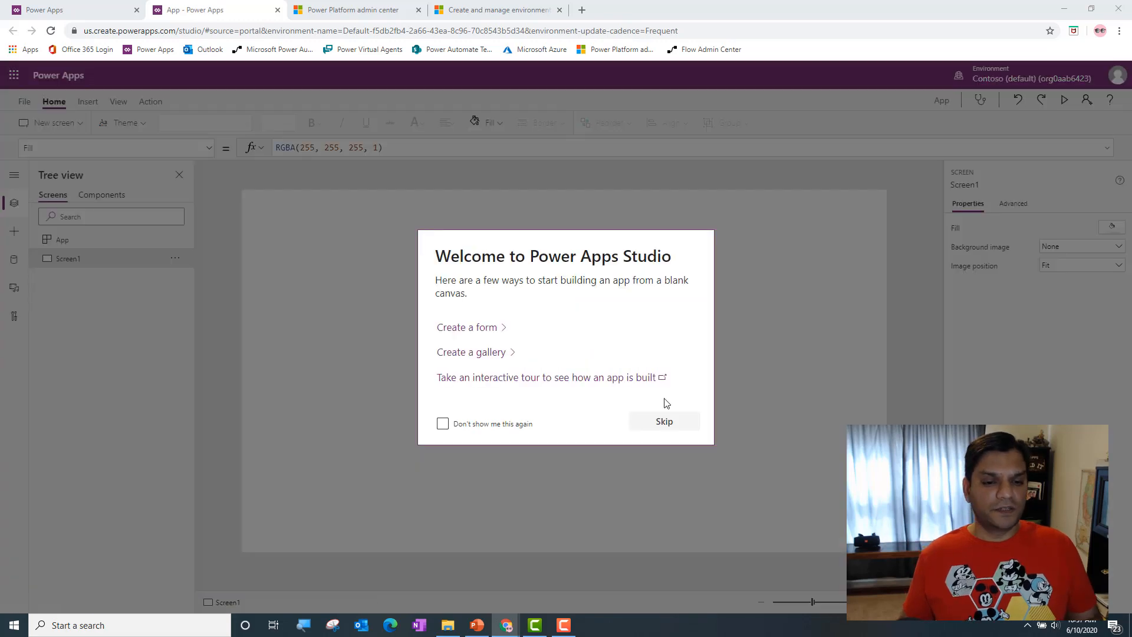
Step: Skip the welcome dialog and set the app's name to HiddemGemsDemo13 in the app settings
{"action": "left_click", "coordinate": [664, 420]}
{"action": "left_click", "coordinate": [25, 104]}
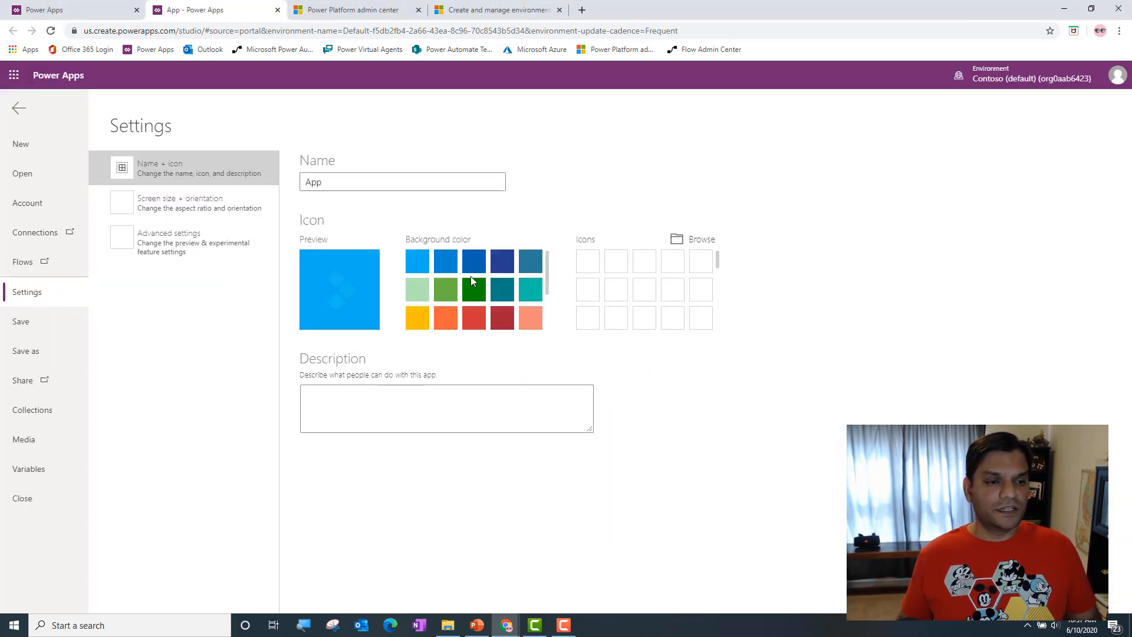
{"action": "double_click", "coordinate": [405, 182]}
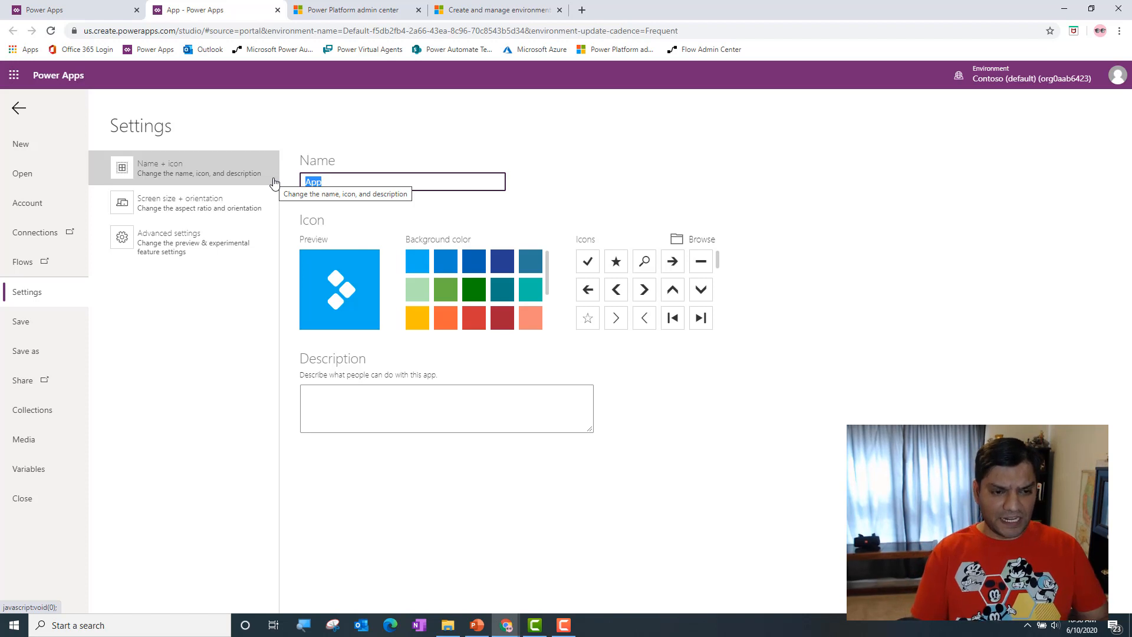
{"action": "type", "text": "Hiddem"}
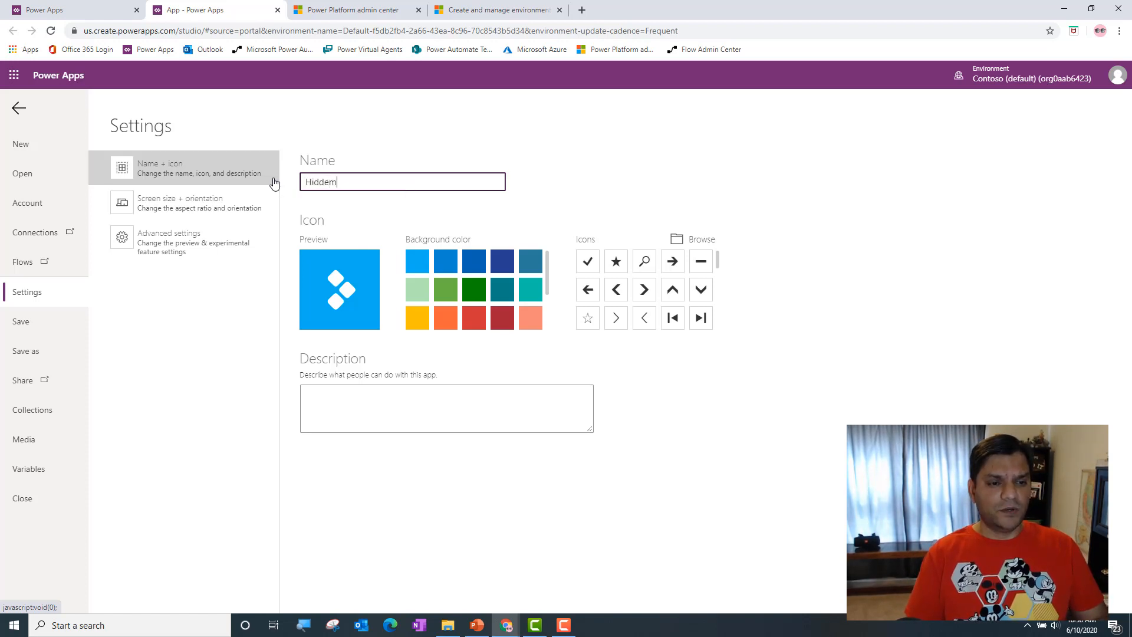
{"action": "type", "text": "Gems"}
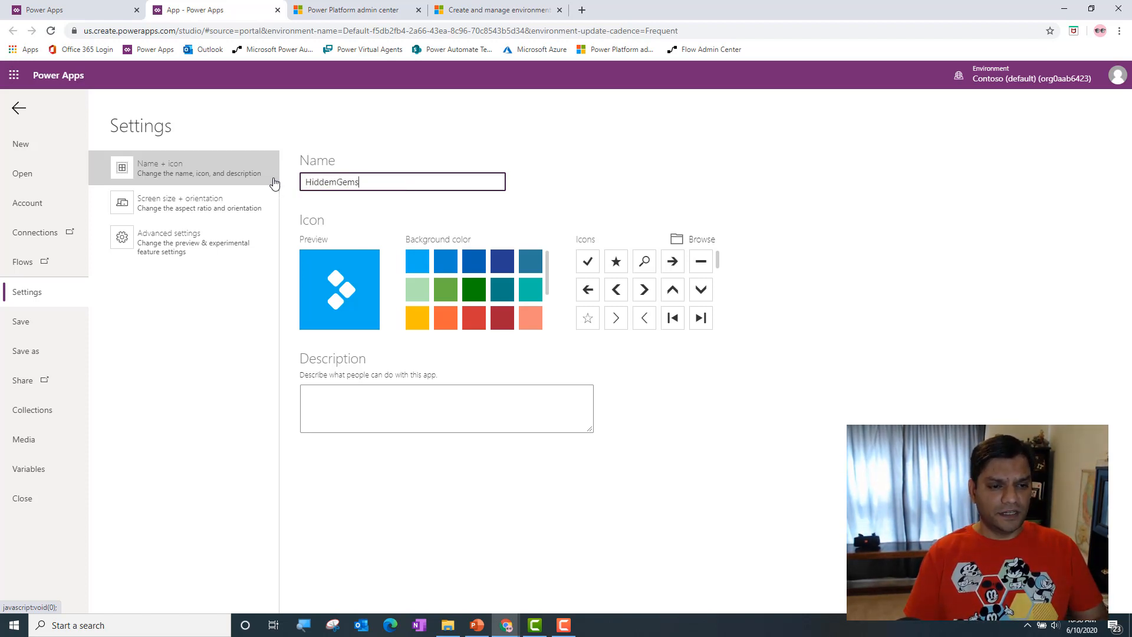
{"action": "type", "text": "Demo1"}
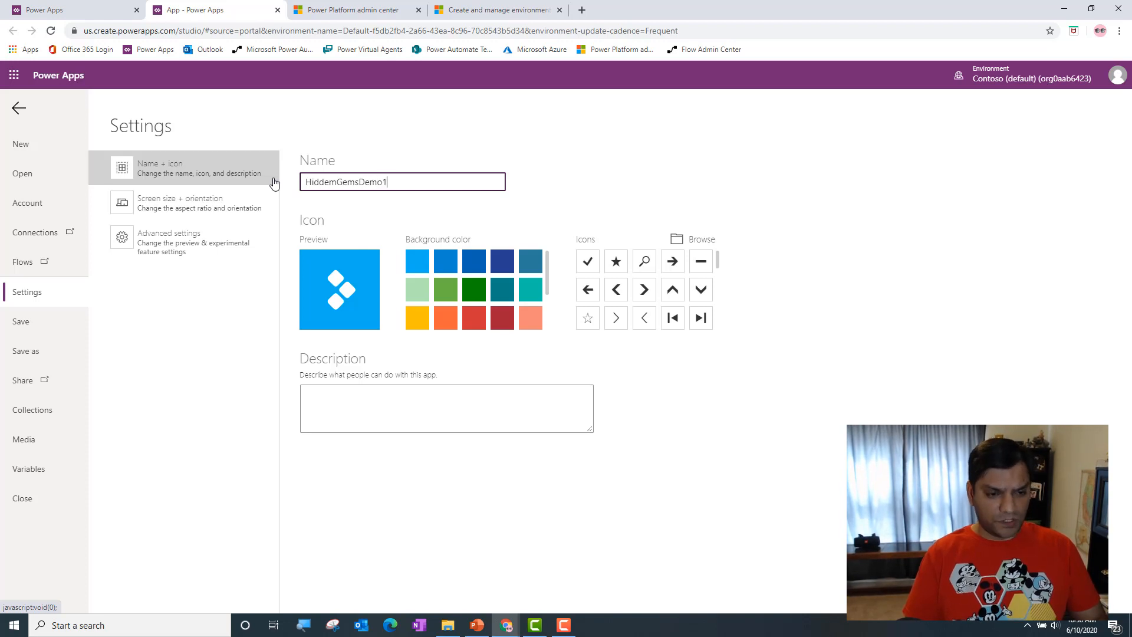
{"action": "type", "text": "3"}
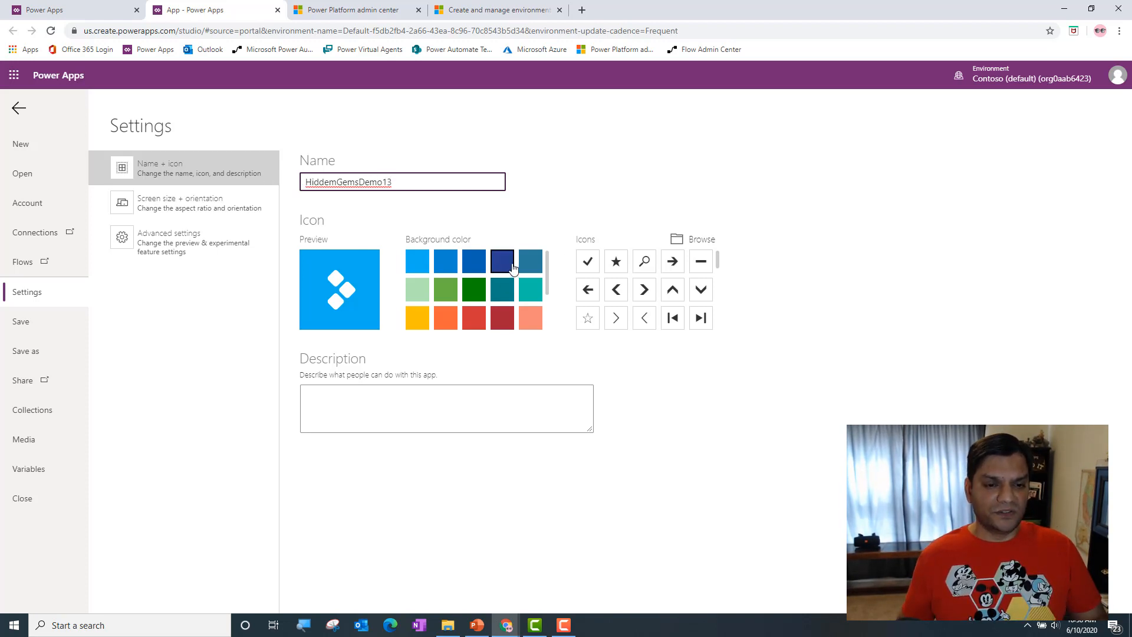
Step: Set the app icon to a magnifying glass with a plus sign on a dark blue background
{"action": "left_click", "coordinate": [502, 262]}
{"action": "left_click", "coordinate": [590, 318]}
{"action": "scroll", "coordinate": [693, 300], "scroll_direction": "down", "scroll_amount": 4}
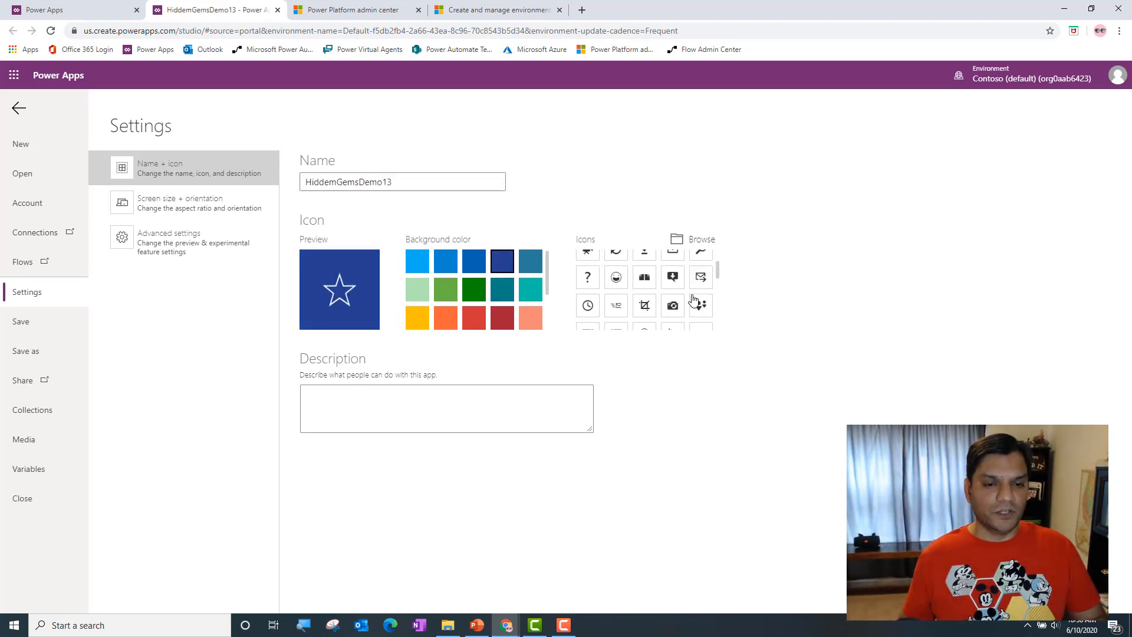
{"action": "left_click", "coordinate": [678, 295]}
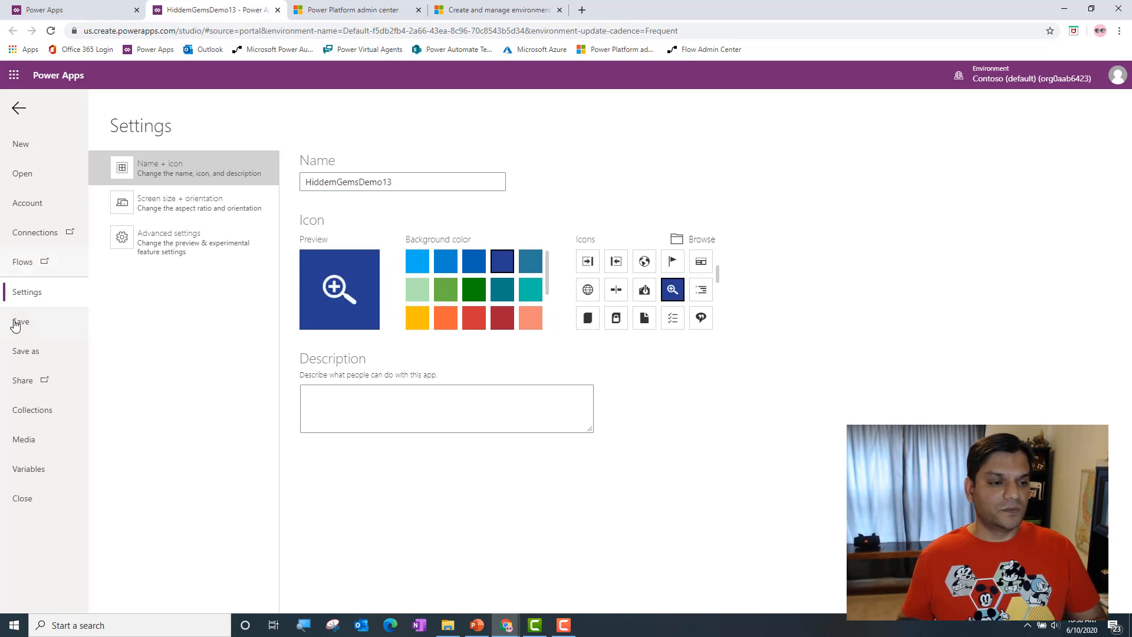
Step: Save the app to the cloud as HiddemGemsDemo13 and return to the editing canvas
{"action": "left_click", "coordinate": [53, 351]}
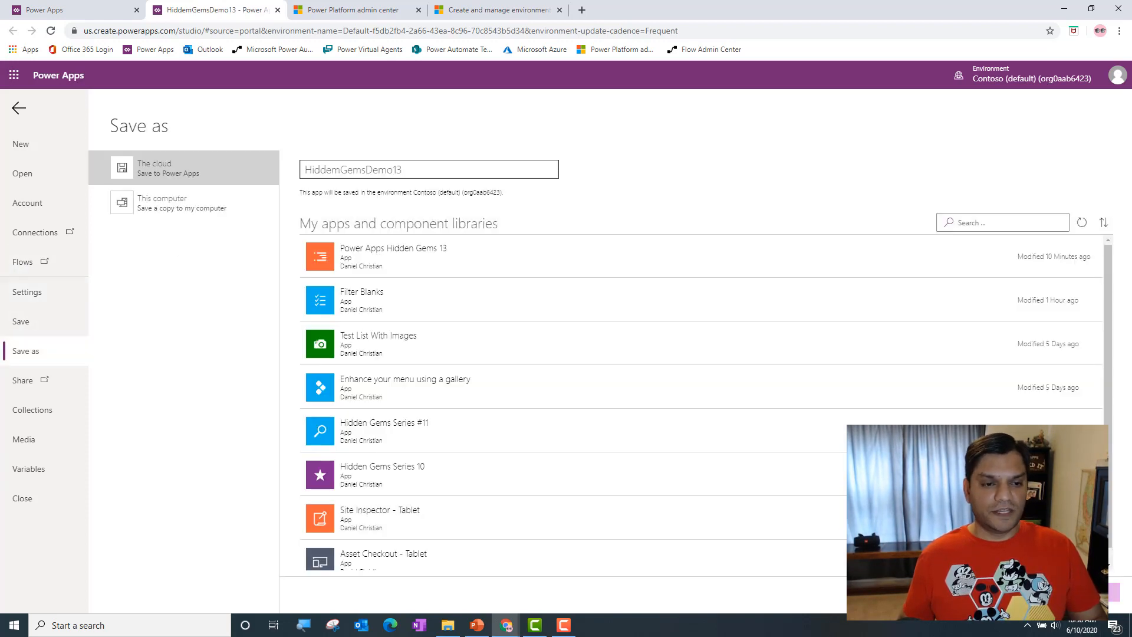
{"action": "key", "text": "ctrl+s"}
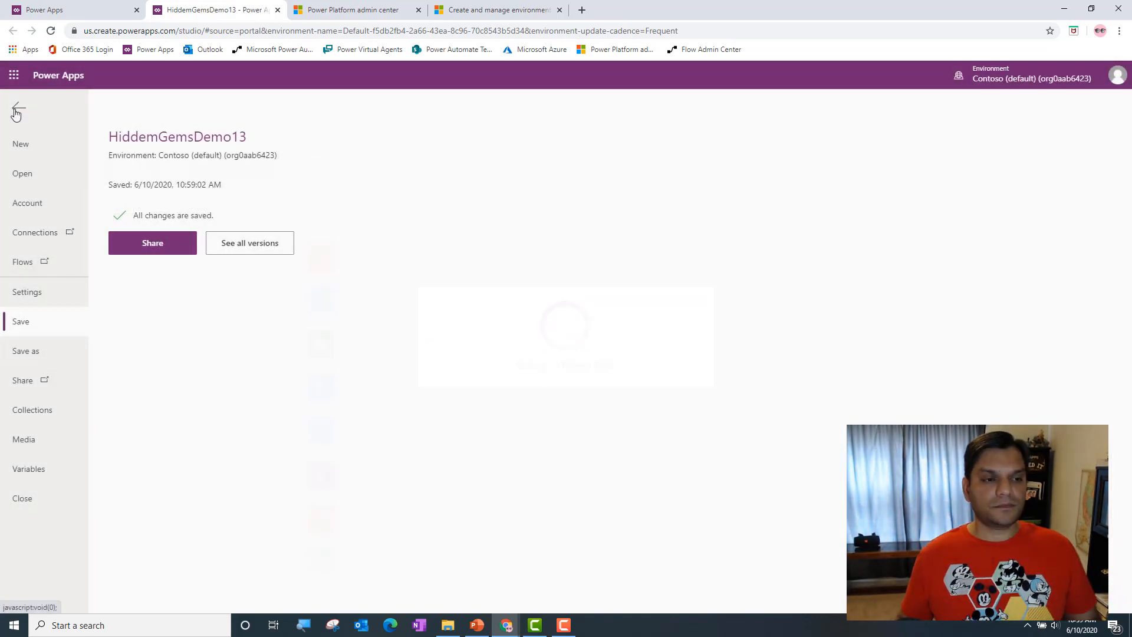
{"action": "left_click", "coordinate": [17, 109]}
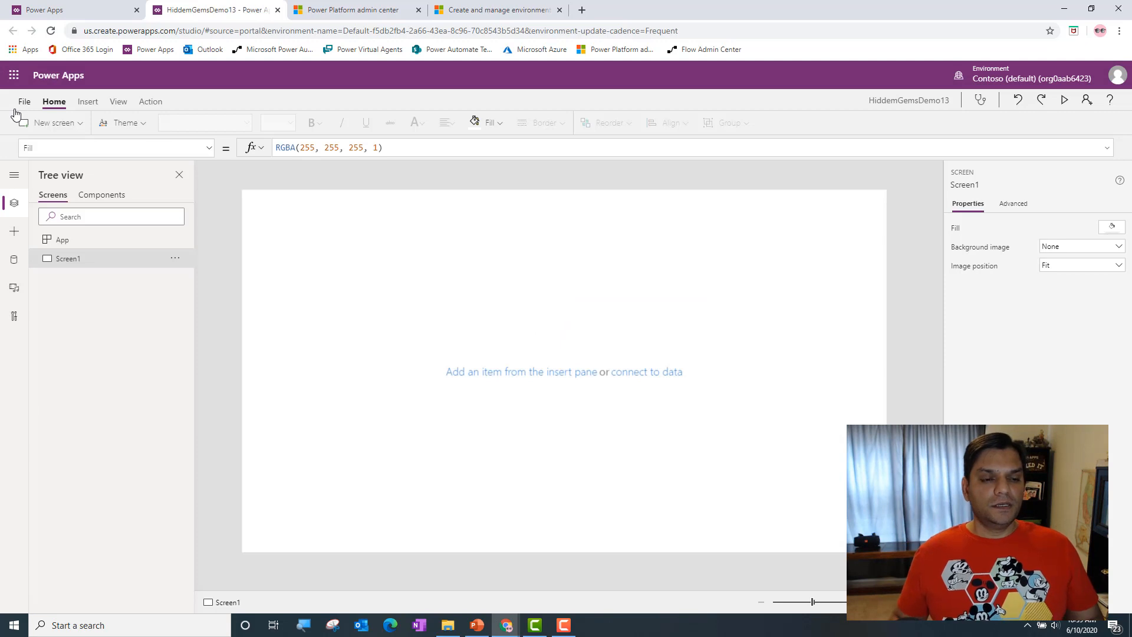
Step: Rename Screen1 to NotifyScreen
{"action": "double_click", "coordinate": [95, 262]}
{"action": "key", "text": "Home"}
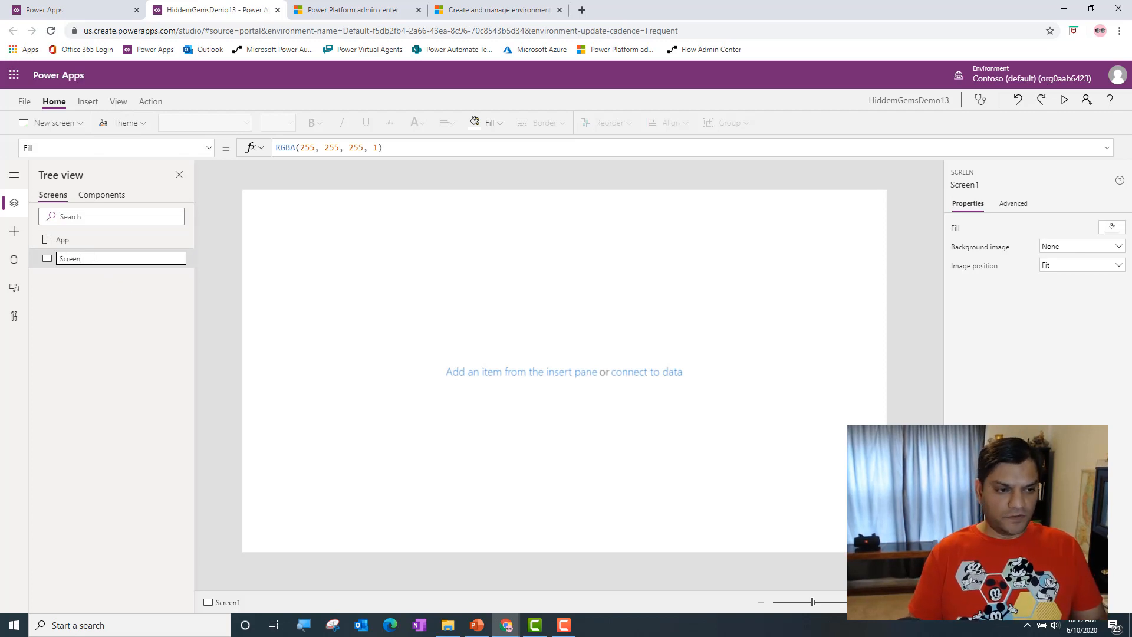
{"action": "type", "text": "Notify"}
{"action": "key", "text": "Return"}
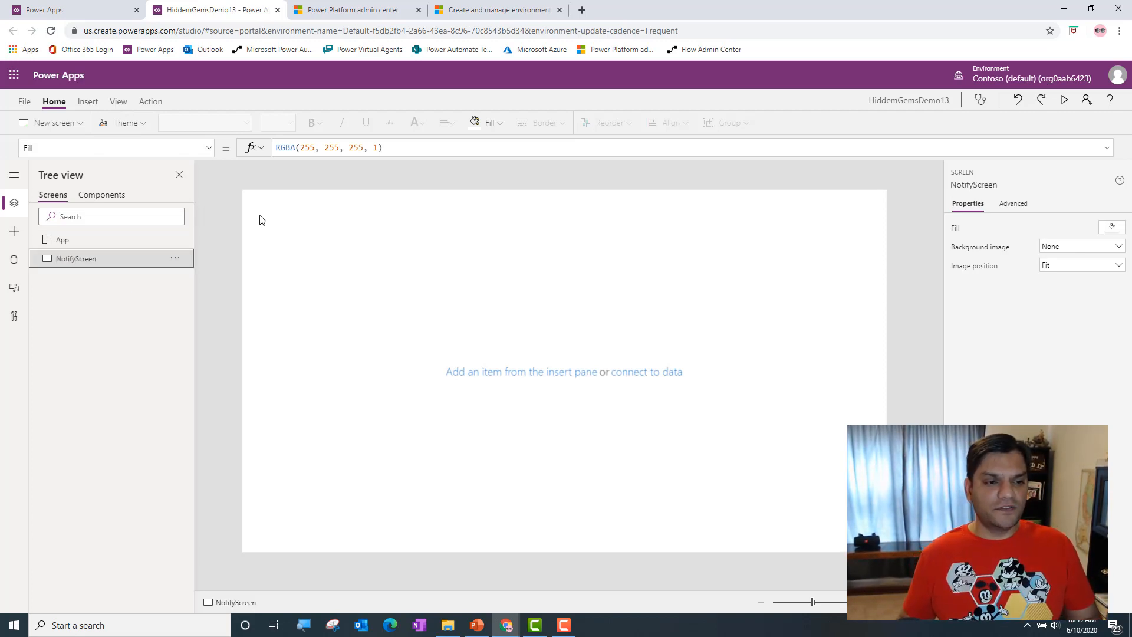
Step: Insert an Information icon on NotifyScreen and place it at about X 80, Y 292
{"action": "left_click", "coordinate": [88, 101]}
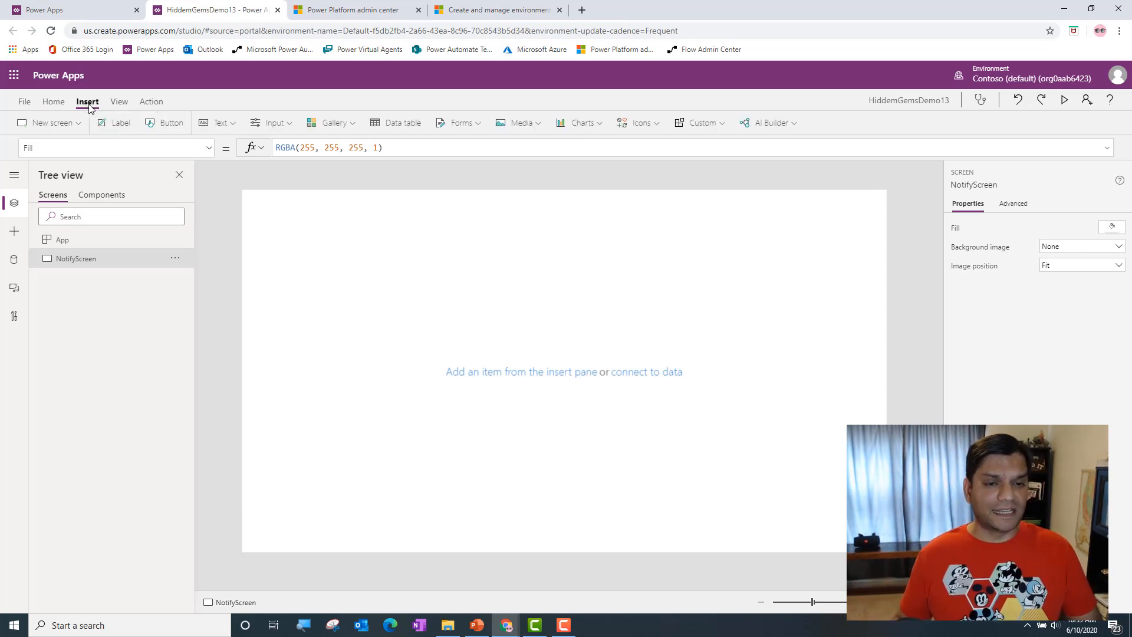
{"action": "left_click", "coordinate": [646, 123]}
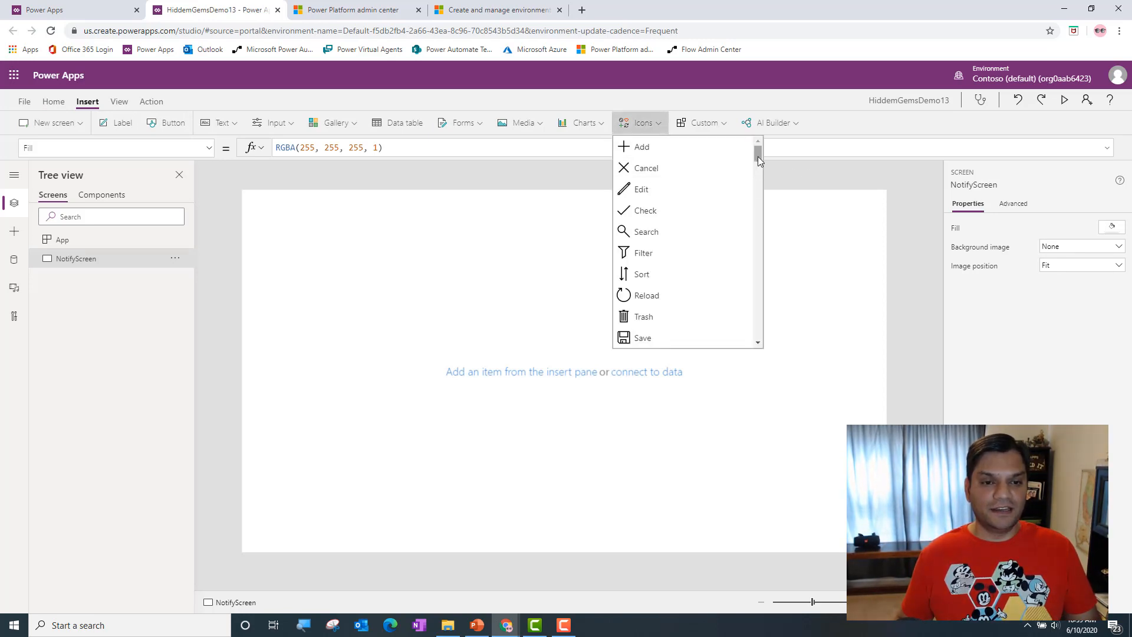
{"action": "left_click_drag", "start_coordinate": [758, 157], "coordinate": [752, 296]}
{"action": "left_click", "coordinate": [599, 321]}
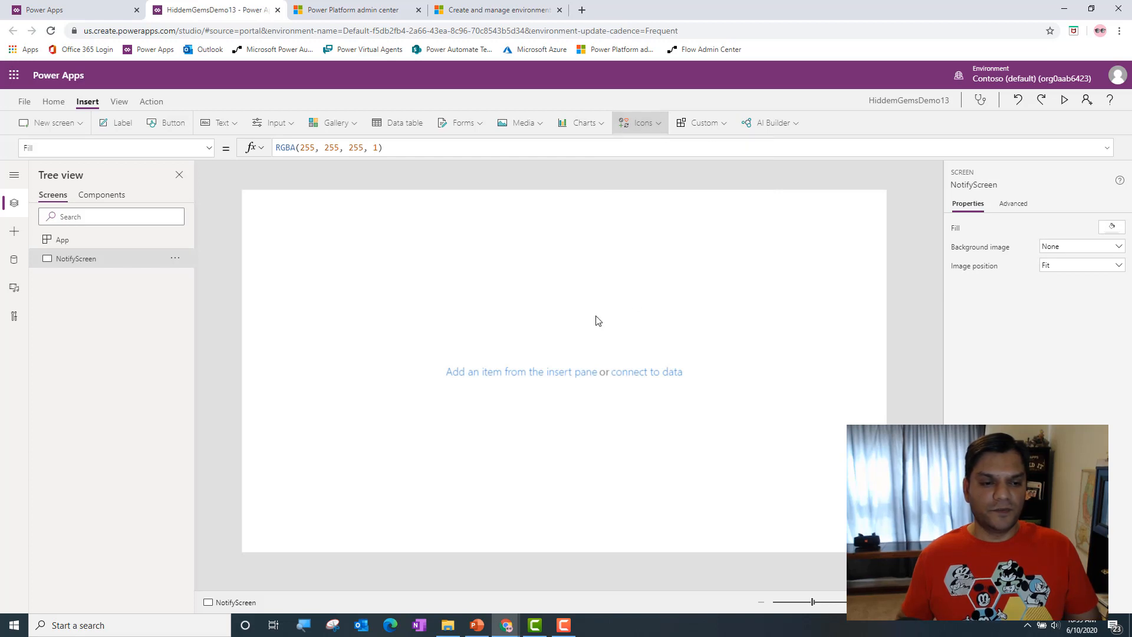
{"action": "left_click_drag", "start_coordinate": [291, 236], "coordinate": [334, 379]}
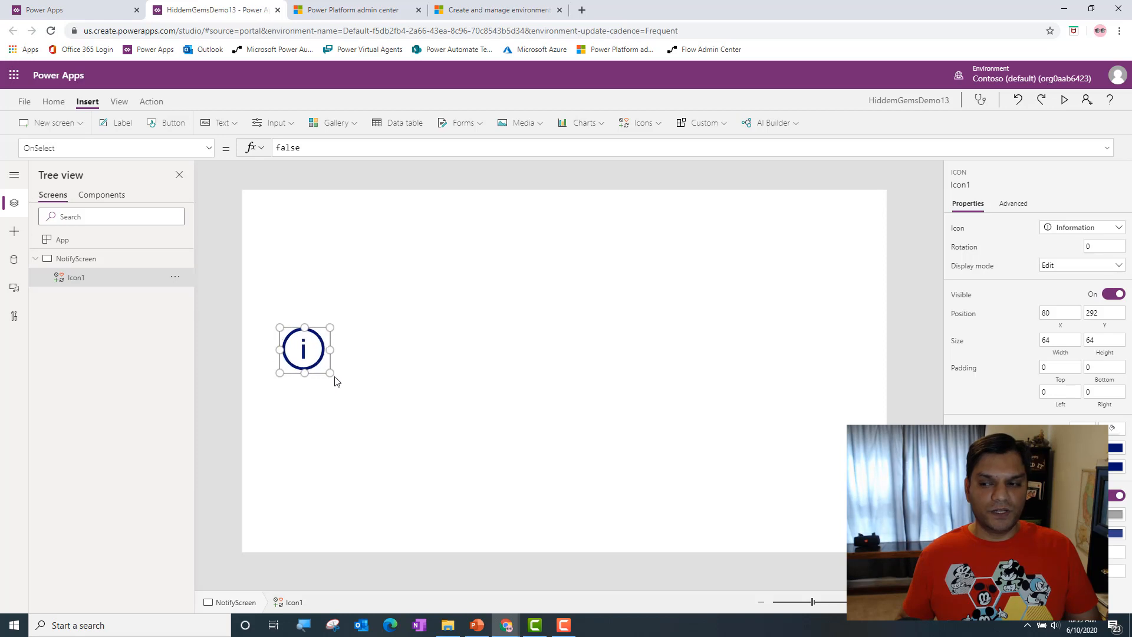
{"action": "left_click", "coordinate": [426, 381]}
Step: Insert a button beside the information icon at about X 280, Y 292 and label it Success
{"action": "left_click", "coordinate": [165, 123]}
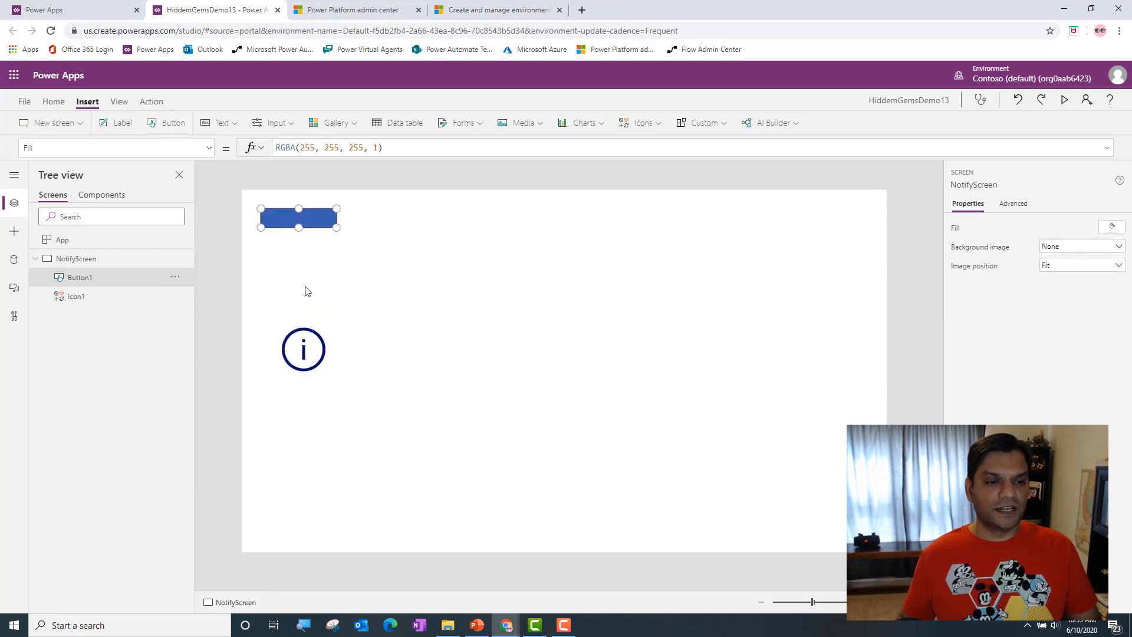
{"action": "left_click_drag", "start_coordinate": [313, 220], "coordinate": [488, 356]}
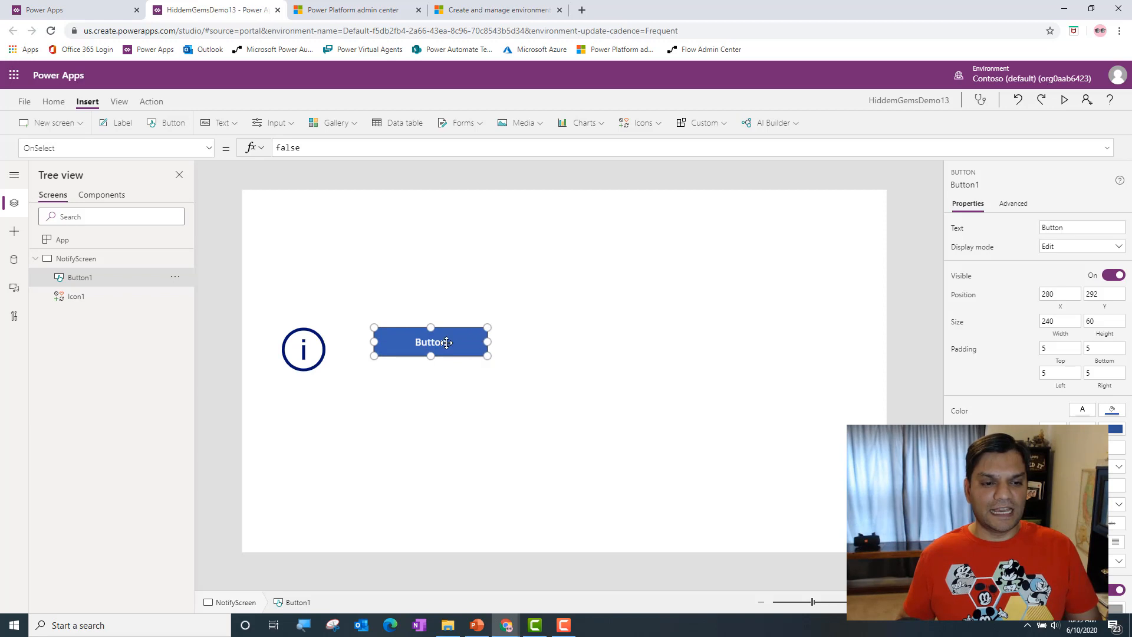
{"action": "double_click", "coordinate": [477, 341]}
{"action": "type", "text": "Success"}
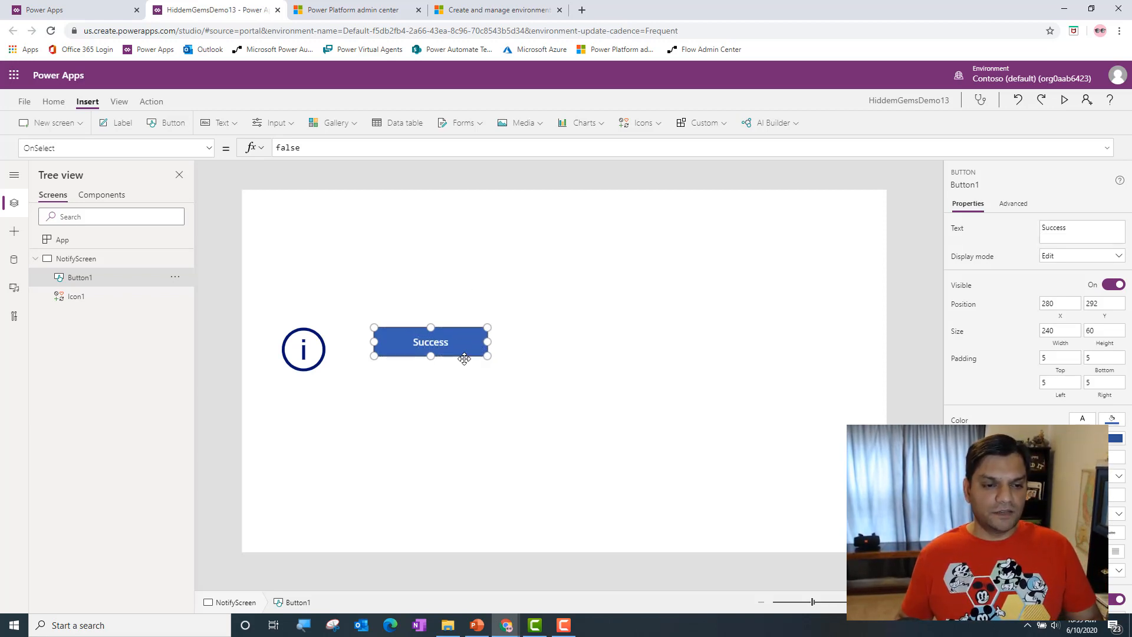
Step: Set the Success button's fill to the standard green, RGBA(54, 176, 75, 1)
{"action": "left_click", "coordinate": [58, 104]}
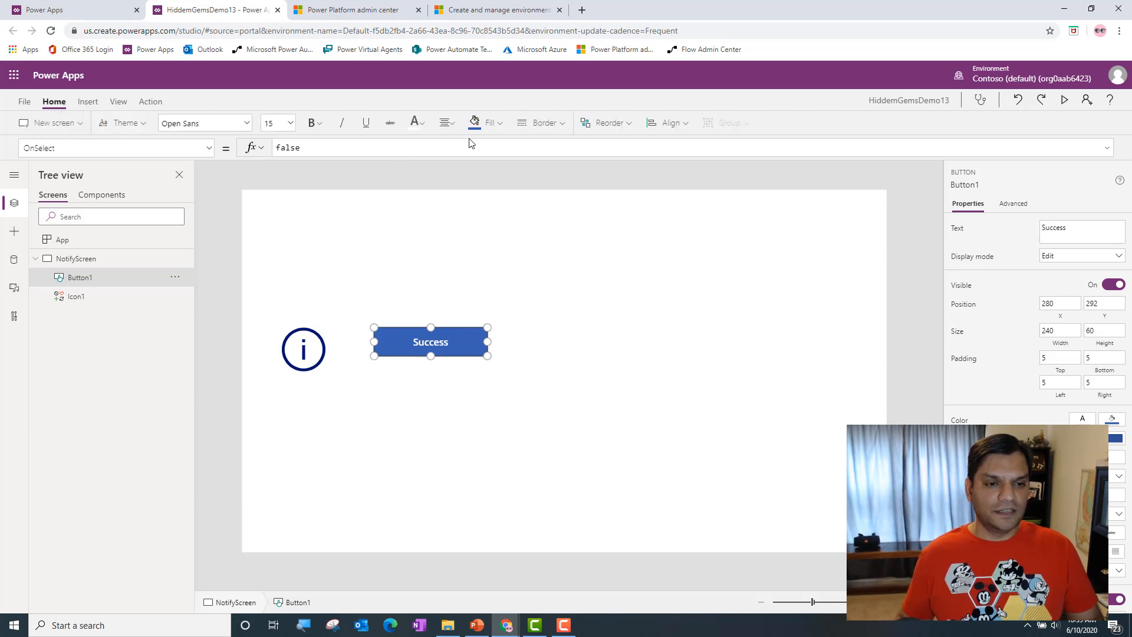
{"action": "left_click", "coordinate": [488, 125]}
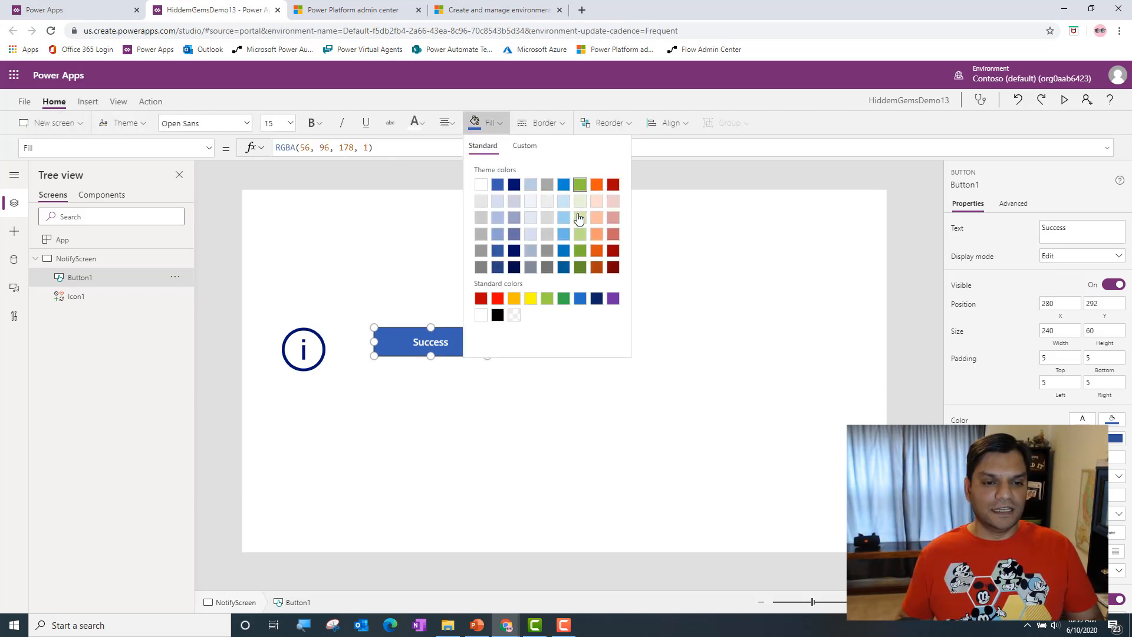
{"action": "left_click", "coordinate": [562, 304]}
{"action": "left_click", "coordinate": [483, 407]}
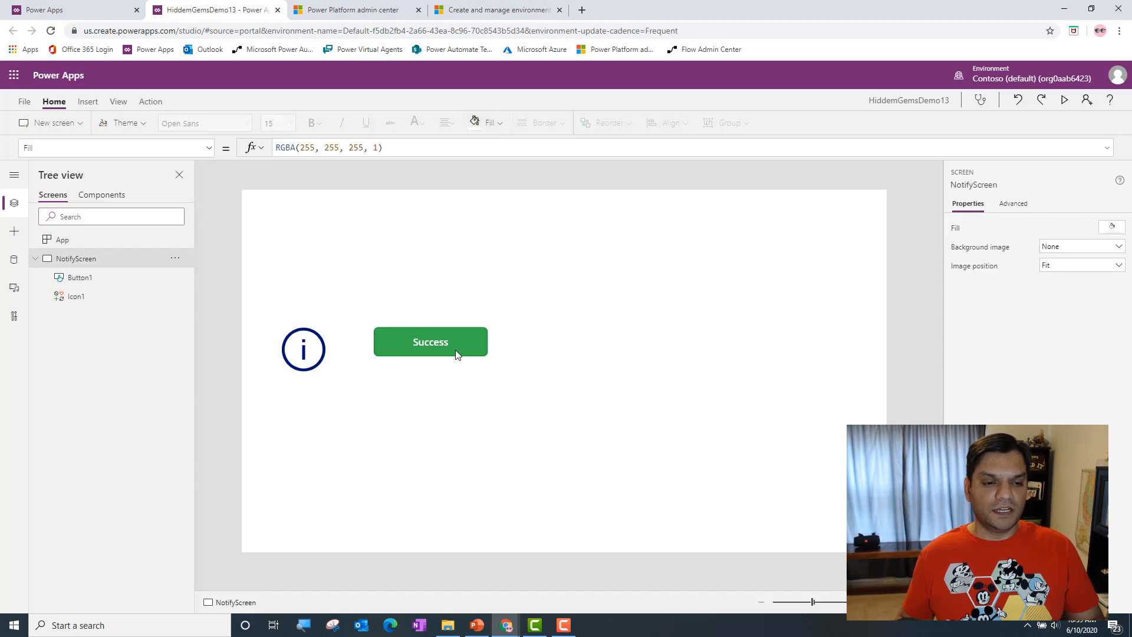
Step: Duplicate the Success button, place the copy at about X 652, Y 292, and label it Warning
{"action": "left_click", "coordinate": [456, 350]}
{"action": "key", "text": "ctrl+c"}
{"action": "key", "text": "ctrl+v"}
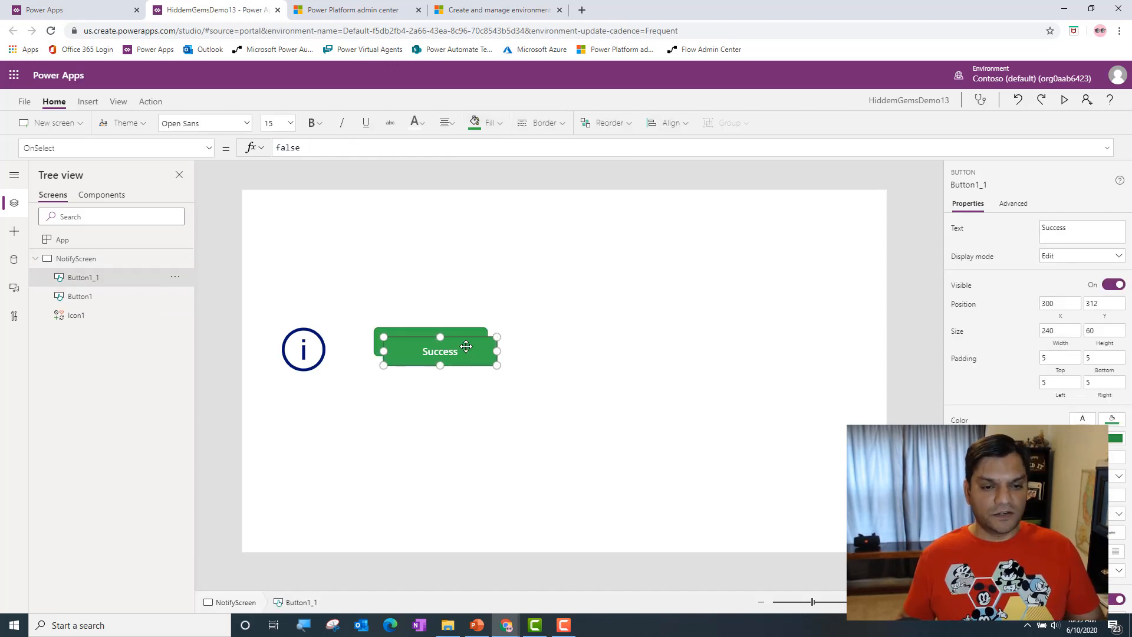
{"action": "left_click_drag", "start_coordinate": [467, 349], "coordinate": [629, 342]}
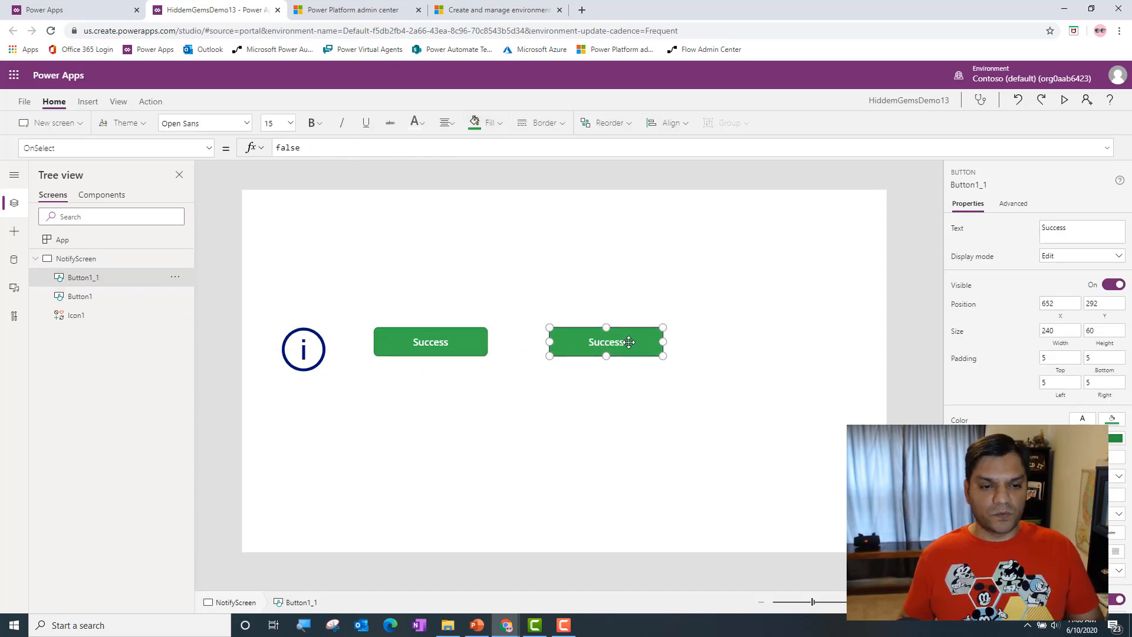
{"action": "type", "text": "Warni"}
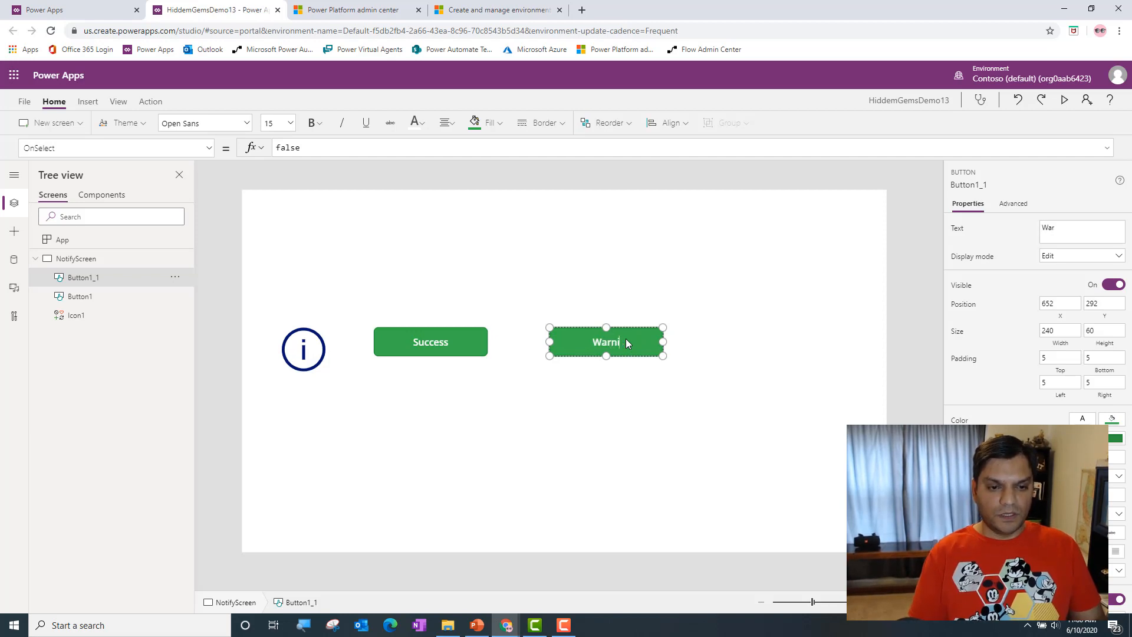
{"action": "type", "text": "ng"}
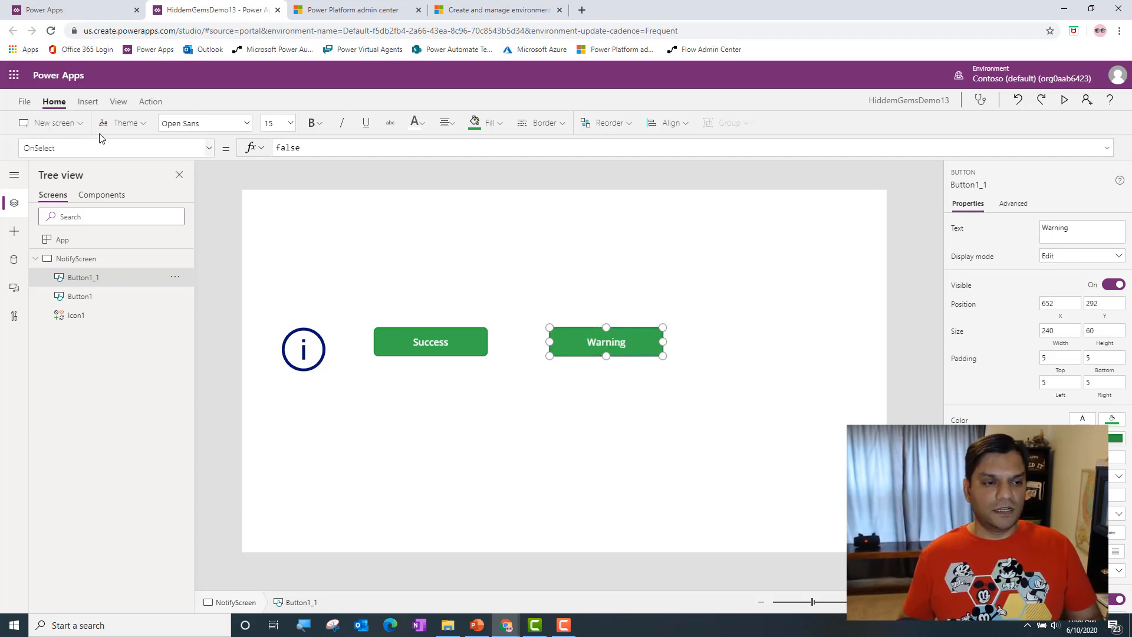
Step: Give the Warning button an RGBA(255, 191, 0, 1) amber fill and black text, positioned at about X 624, Y 292
{"action": "left_click", "coordinate": [487, 125]}
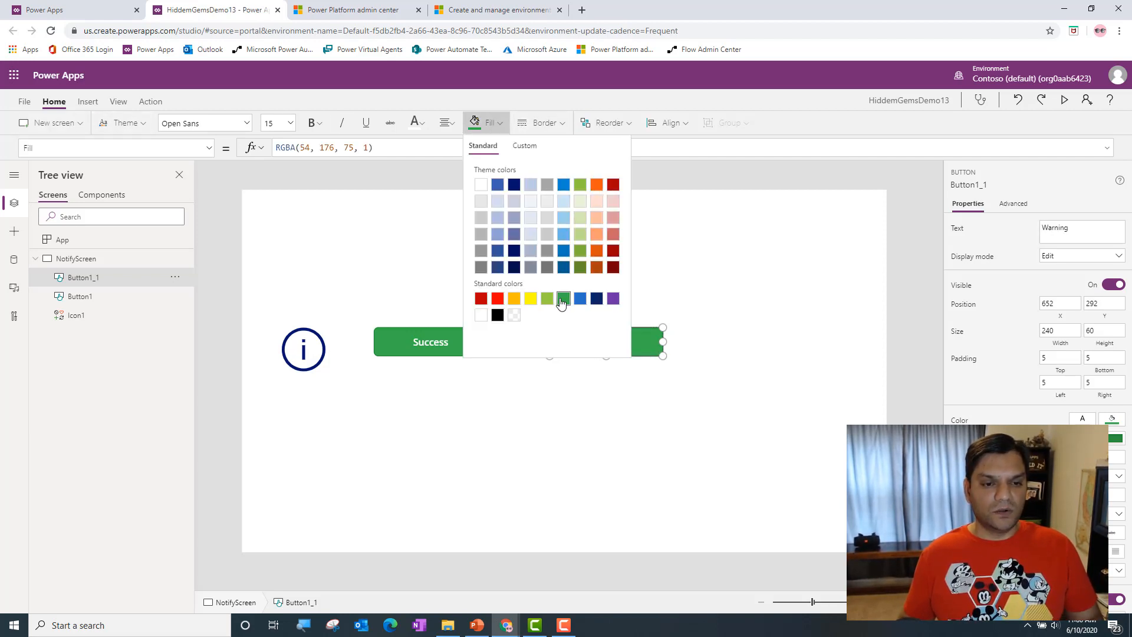
{"action": "left_click", "coordinate": [515, 299]}
{"action": "left_click", "coordinate": [652, 360]}
{"action": "left_click", "coordinate": [643, 351]}
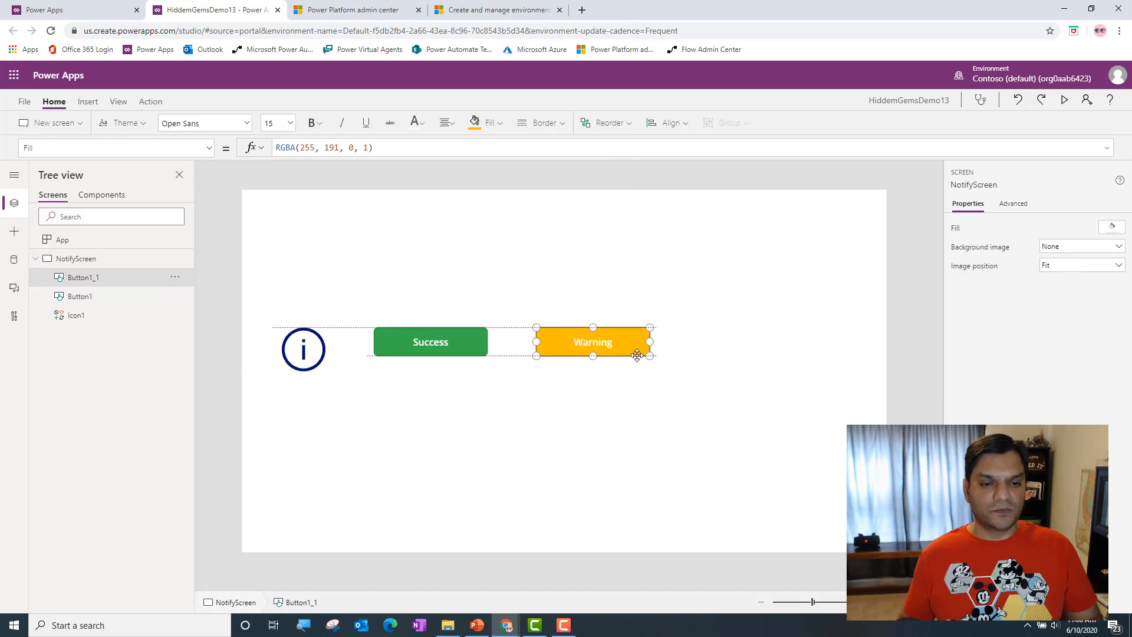
{"action": "left_click", "coordinate": [416, 124]}
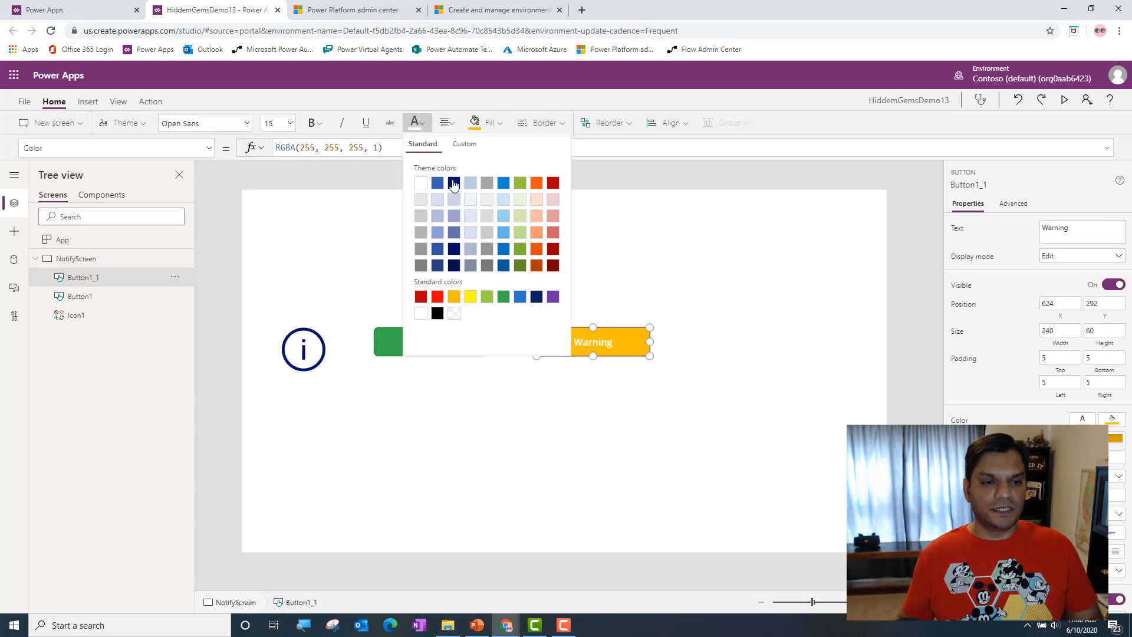
{"action": "left_click", "coordinate": [618, 277]}
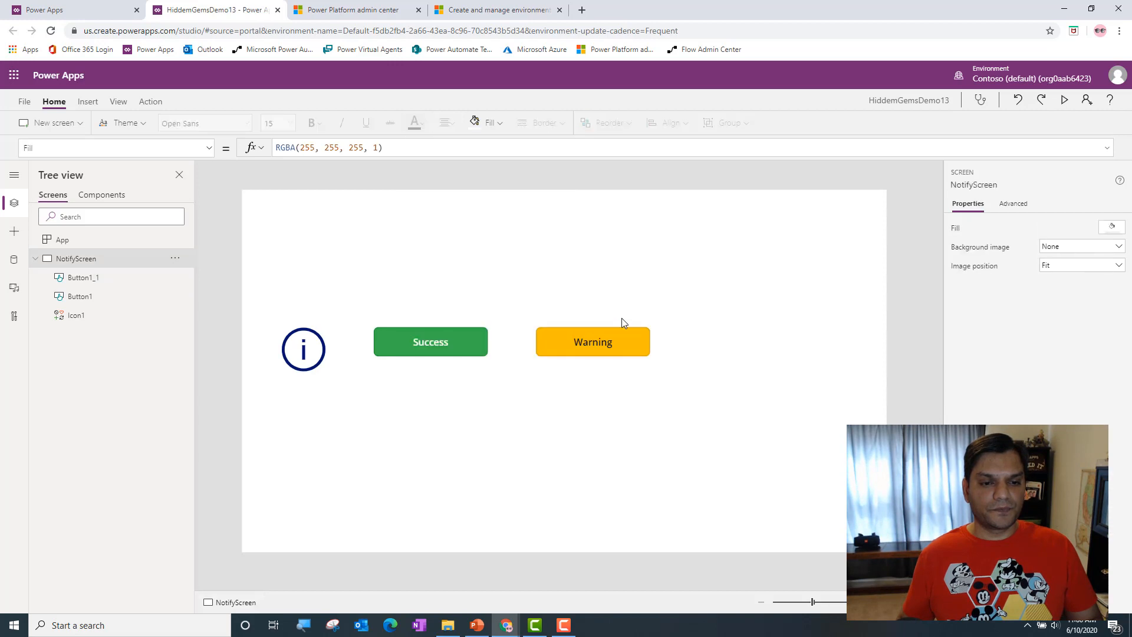
Step: Duplicate the Warning button and place the copy in the same row at about X 962, Y 292
{"action": "left_click", "coordinate": [620, 332]}
{"action": "key", "text": "ctrl+c"}
{"action": "key", "text": "ctrl+v"}
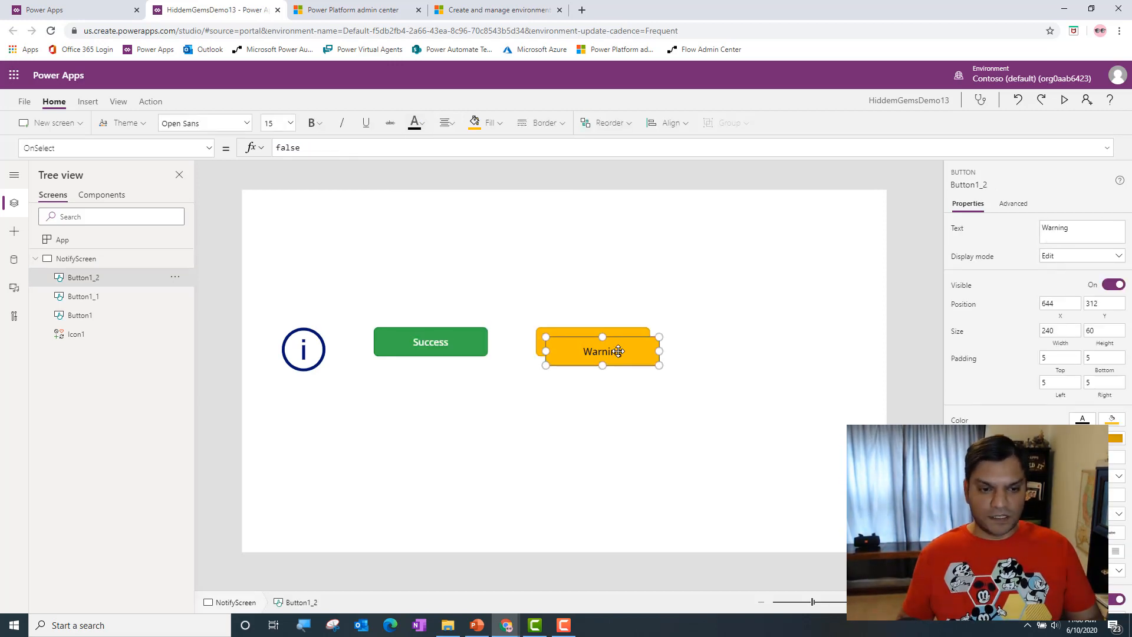
{"action": "left_click_drag", "start_coordinate": [620, 346], "coordinate": [768, 342]}
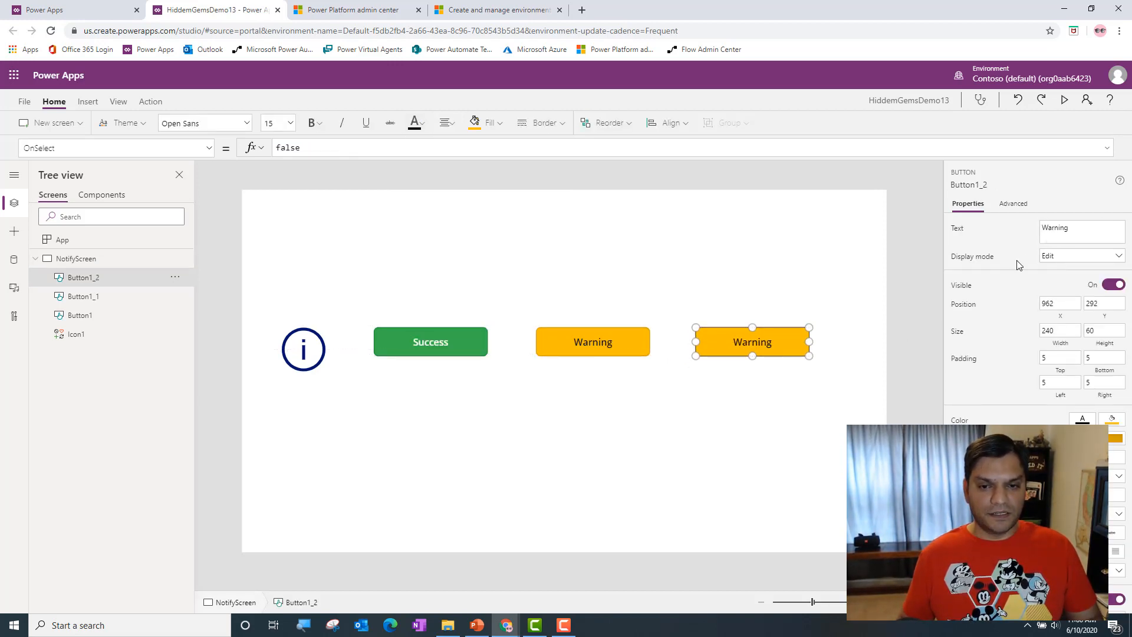
Step: Change the text of the copied Warning button to Error
{"action": "left_click", "coordinate": [1080, 236]}
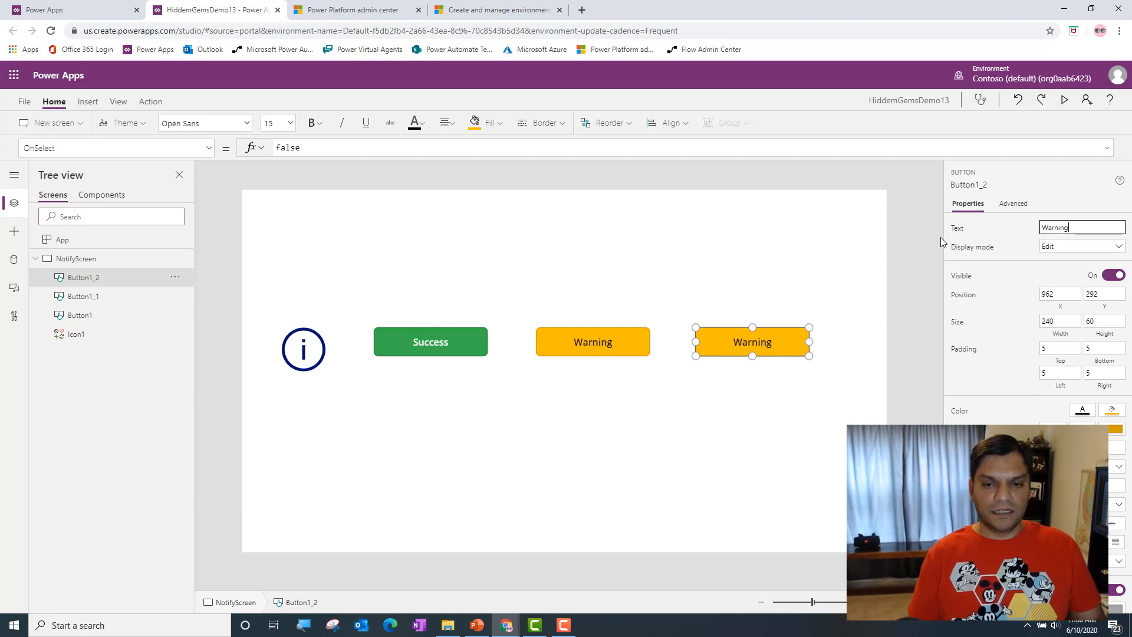
{"action": "key", "text": "BackSpace"}
{"action": "key", "text": "BackSpace"}
{"action": "key", "text": "BackSpace"}
{"action": "key", "text": "BackSpace"}
{"action": "key", "text": "BackSpace"}
{"action": "key", "text": "BackSpace"}
{"action": "key", "text": "BackSpace"}
{"action": "type", "text": "Error"}
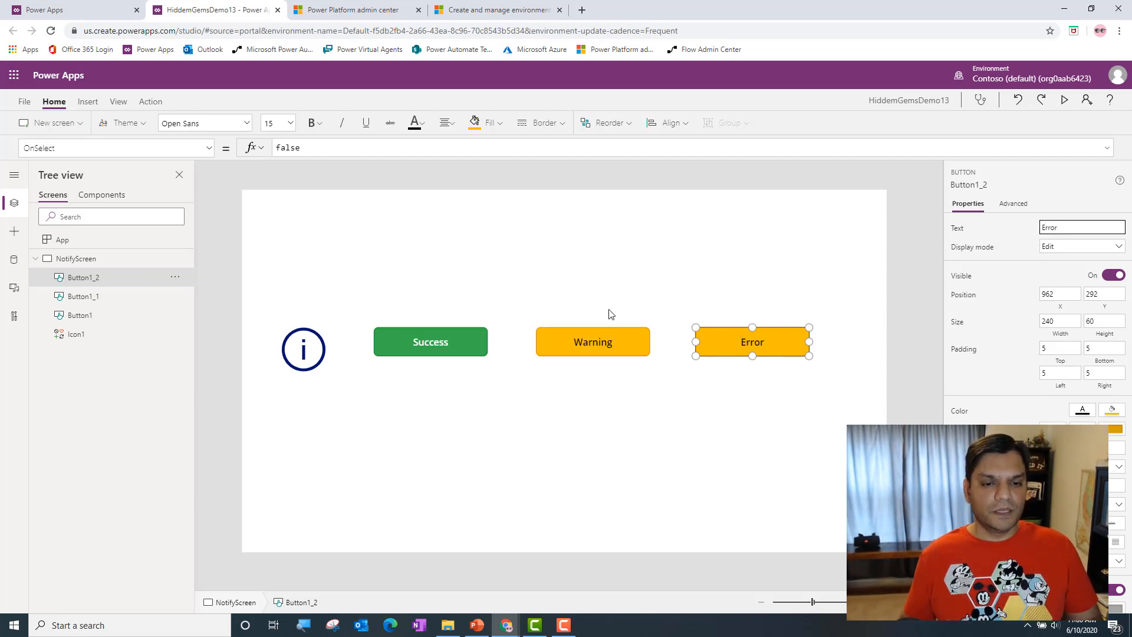
Step: Give the Error button an orange RGBA(246, 88, 16, 1) fill and white text
{"action": "left_click", "coordinate": [489, 122]}
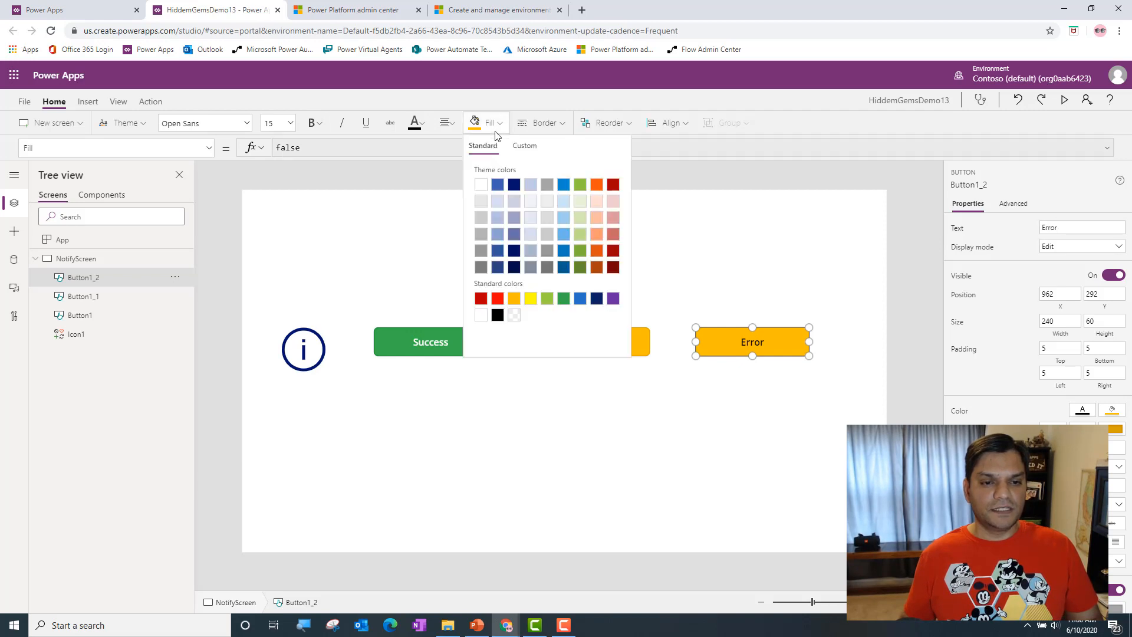
{"action": "left_click", "coordinate": [603, 188]}
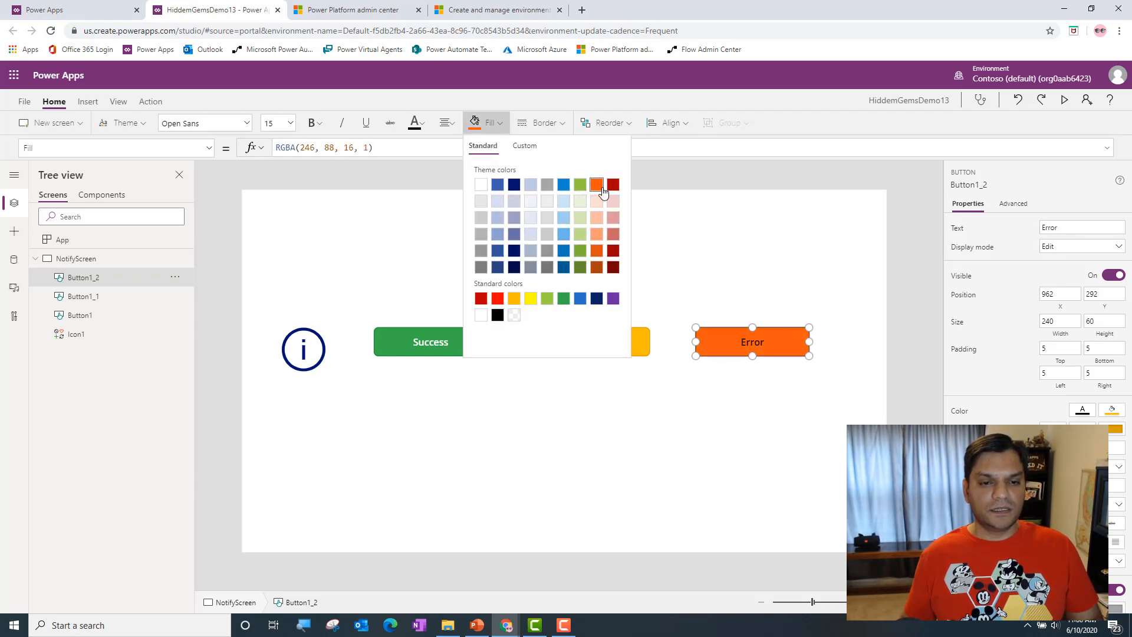
{"action": "left_click", "coordinate": [415, 123]}
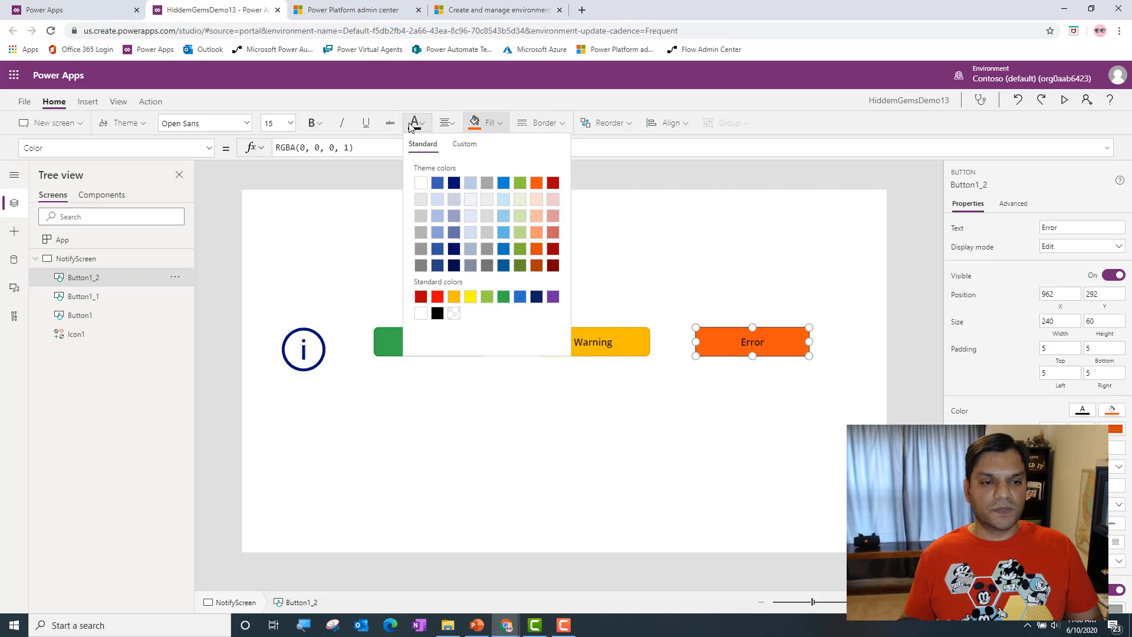
{"action": "left_click", "coordinate": [422, 183]}
{"action": "left_click", "coordinate": [657, 252]}
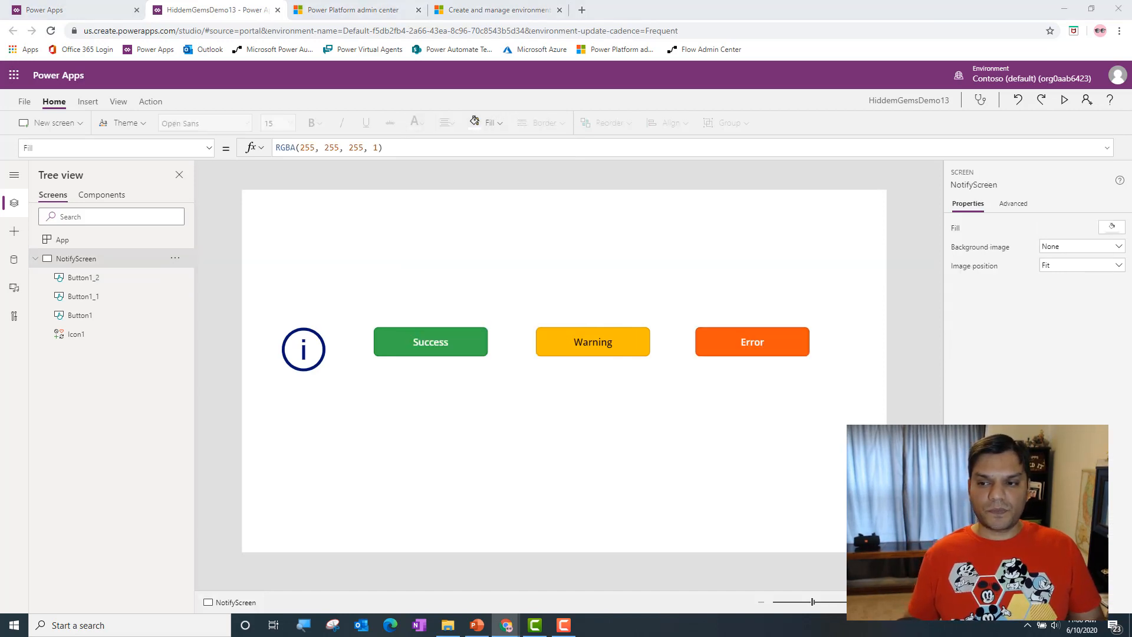
Step: Move the information icon up slightly to about X 81, Y 272, and save the app
{"action": "left_click", "coordinate": [297, 331]}
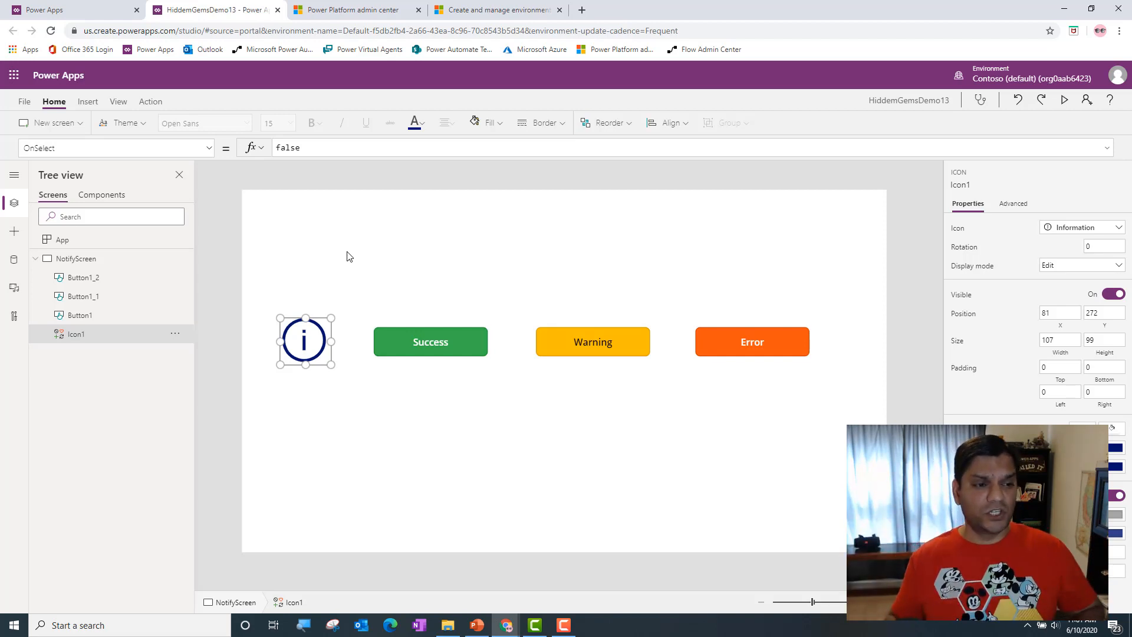
{"action": "key", "text": "ctrl+s"}
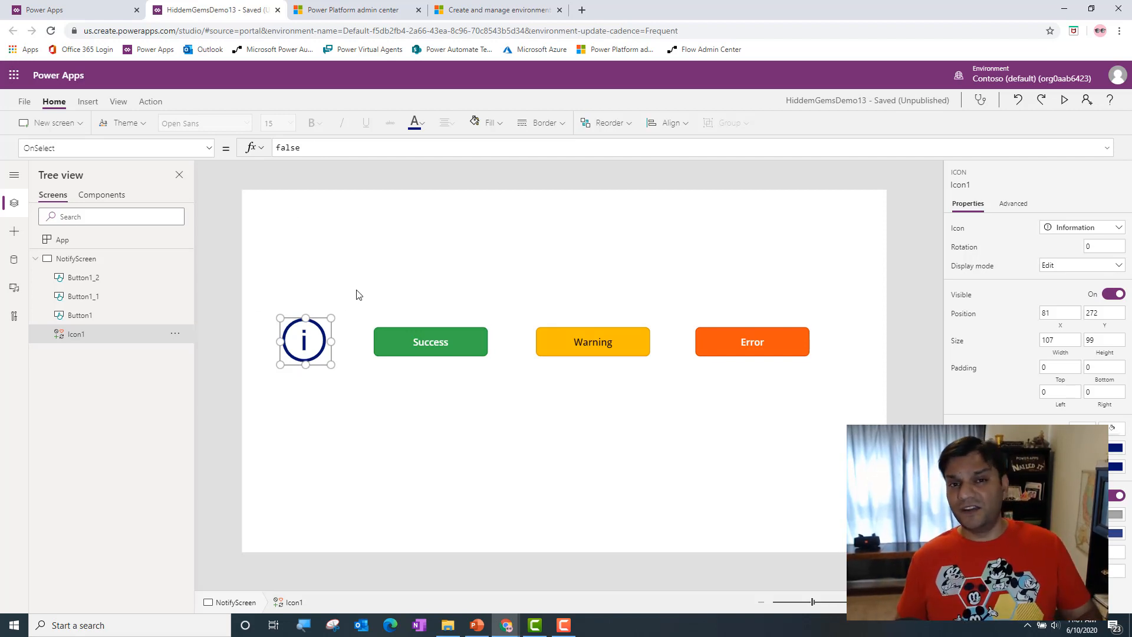
Step: Replace the information icon's OnSelect formula with the start of a Notify call carrying the text "Tip of the day!"
{"action": "left_click_drag", "start_coordinate": [319, 147], "coordinate": [217, 147]}
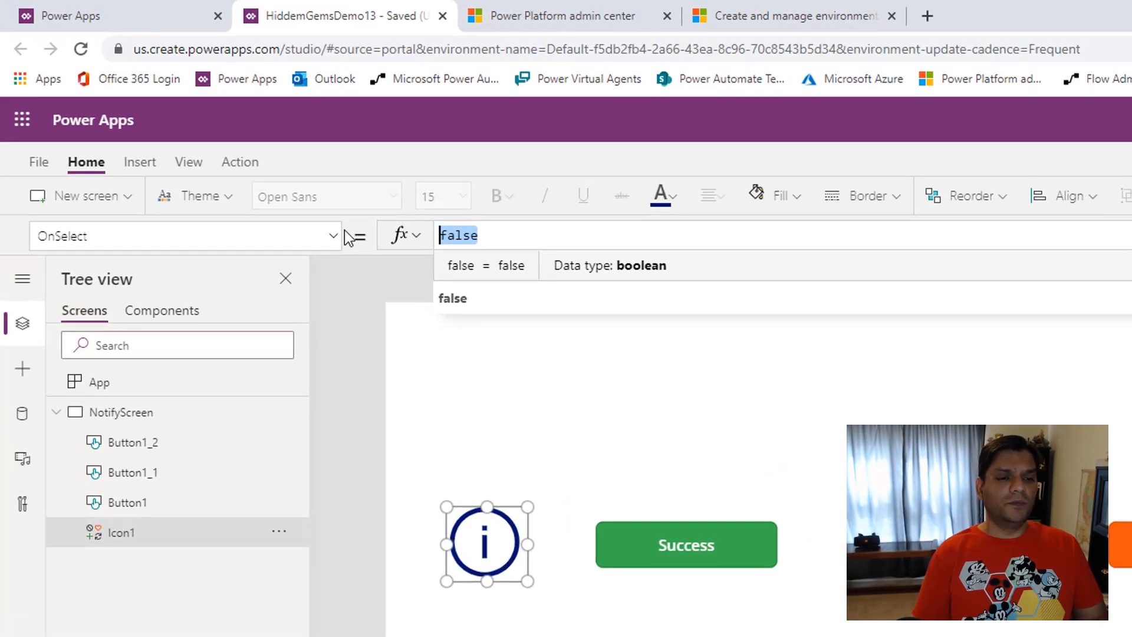
{"action": "type", "text": "no"}
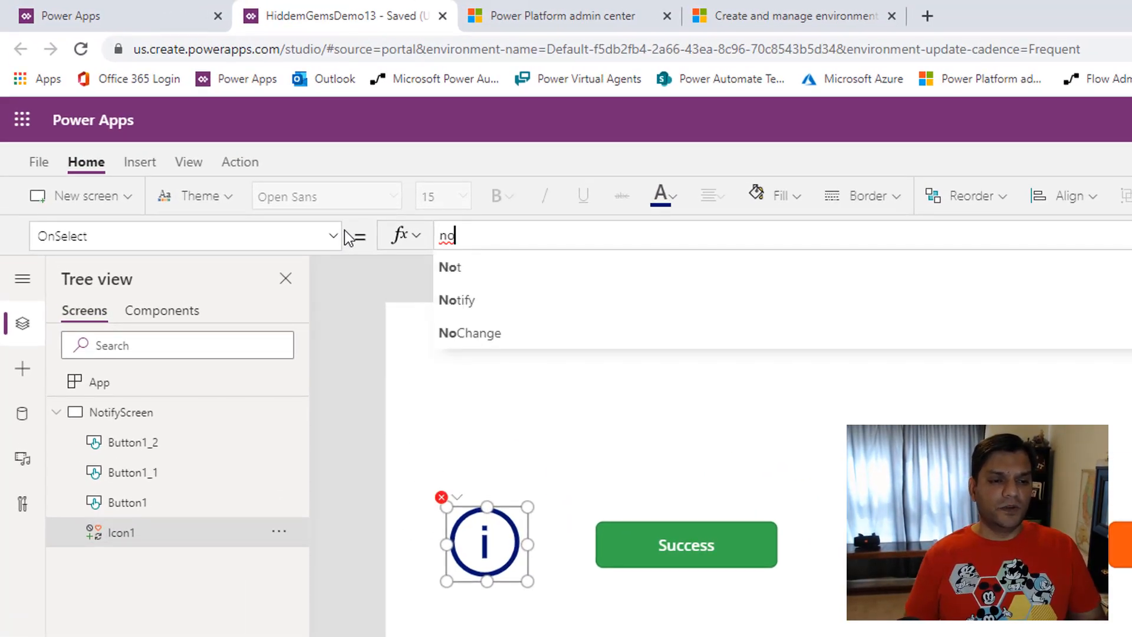
{"action": "key", "text": "Down"}
{"action": "key", "text": "Tab"}
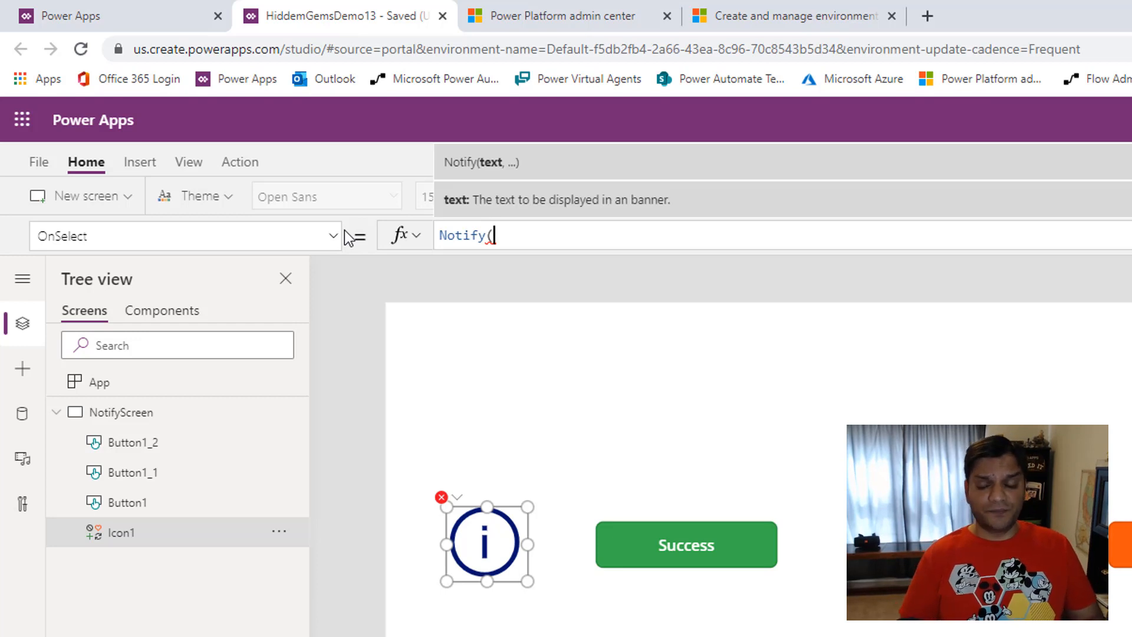
{"action": "type", "text": "\"Tip"}
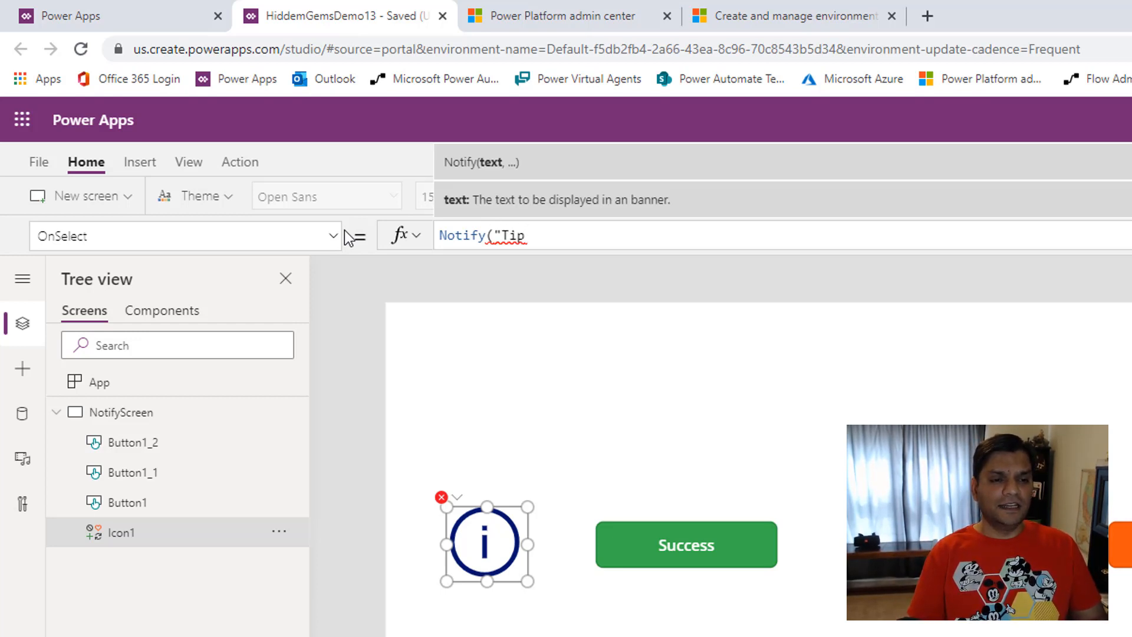
{"action": "type", "text": " of the day"}
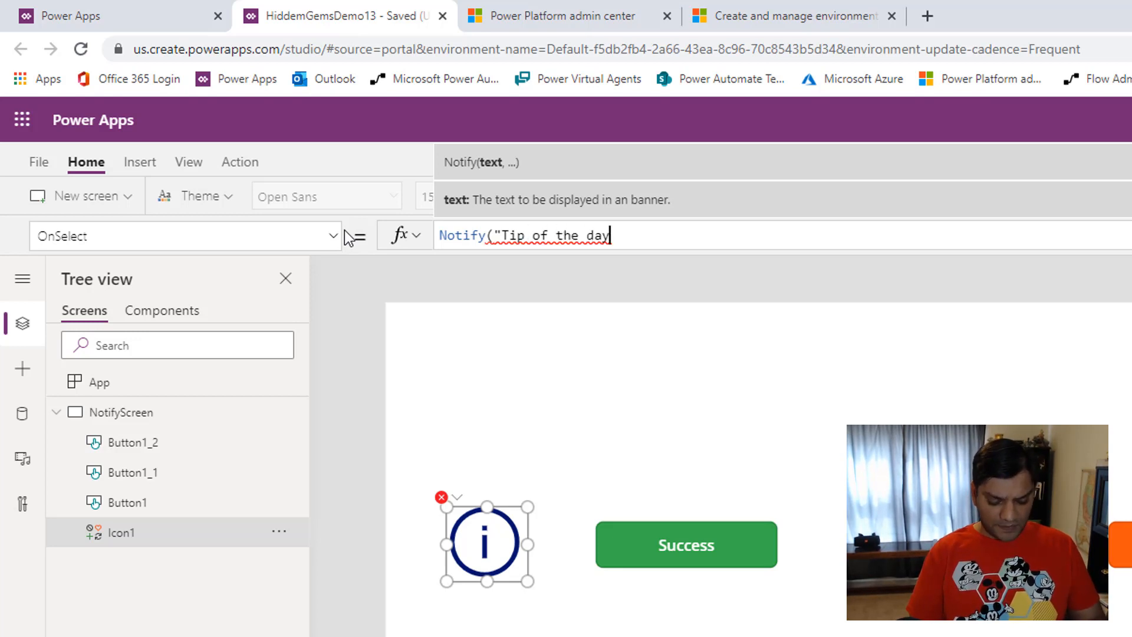
{"action": "type", "text": "!\",,"}
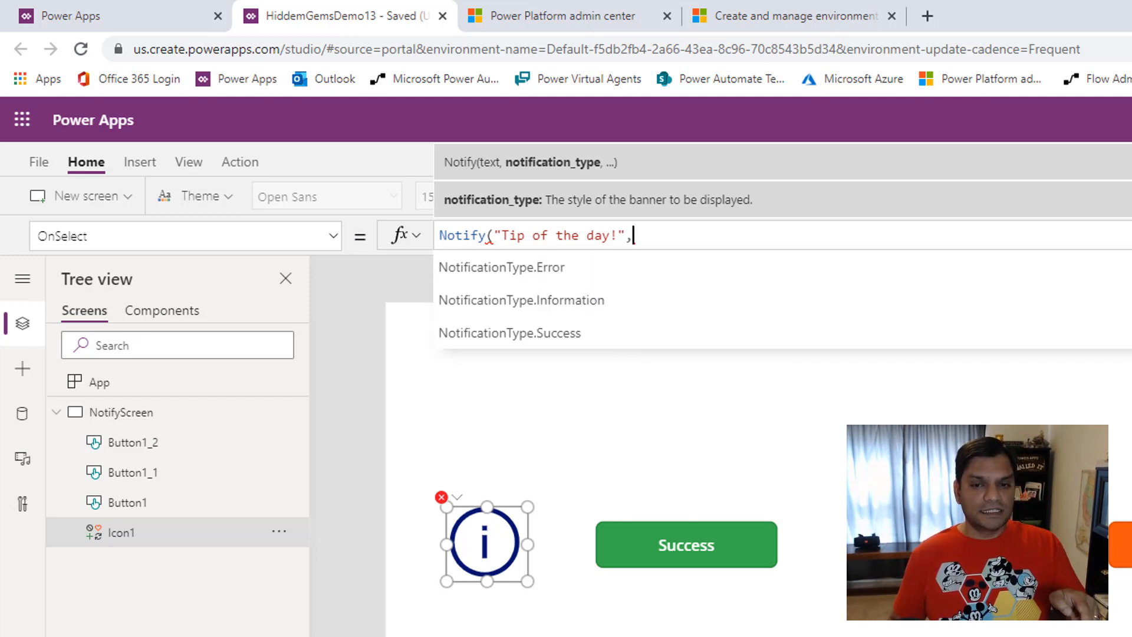
Step: Complete the icon's Notify formula with NotificationType.Information and a timeout of 3000 milliseconds
{"action": "scroll", "coordinate": [521, 300], "scroll_direction": "down", "scroll_amount": 1}
{"action": "scroll", "coordinate": [521, 300], "scroll_direction": "up", "scroll_amount": 1}
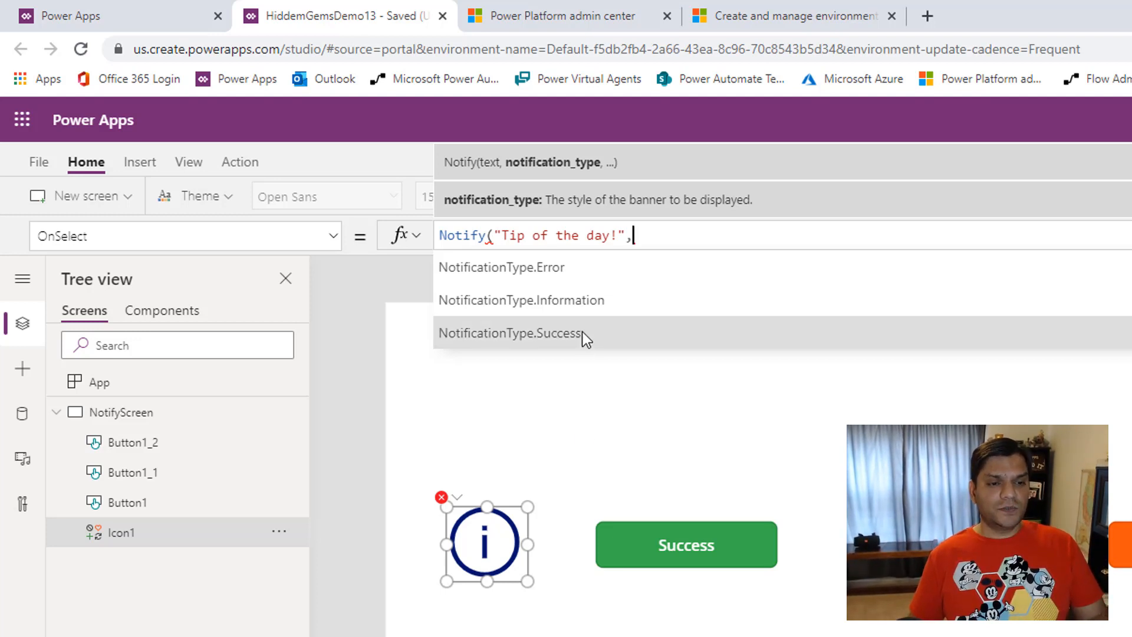
{"action": "left_click", "coordinate": [591, 305]}
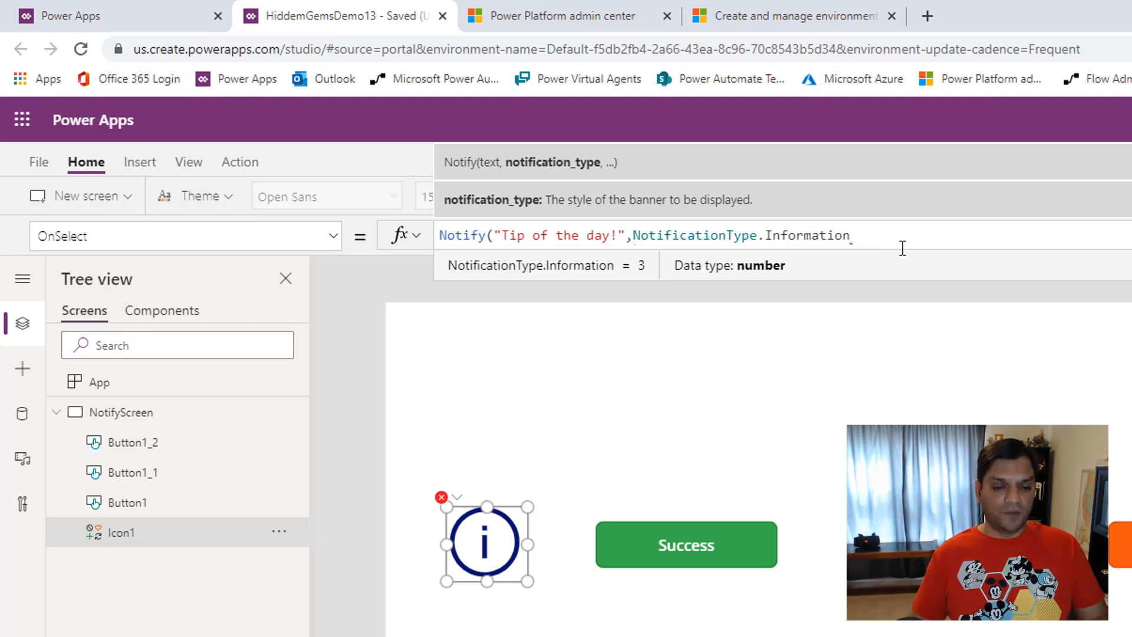
{"action": "type", "text": ","}
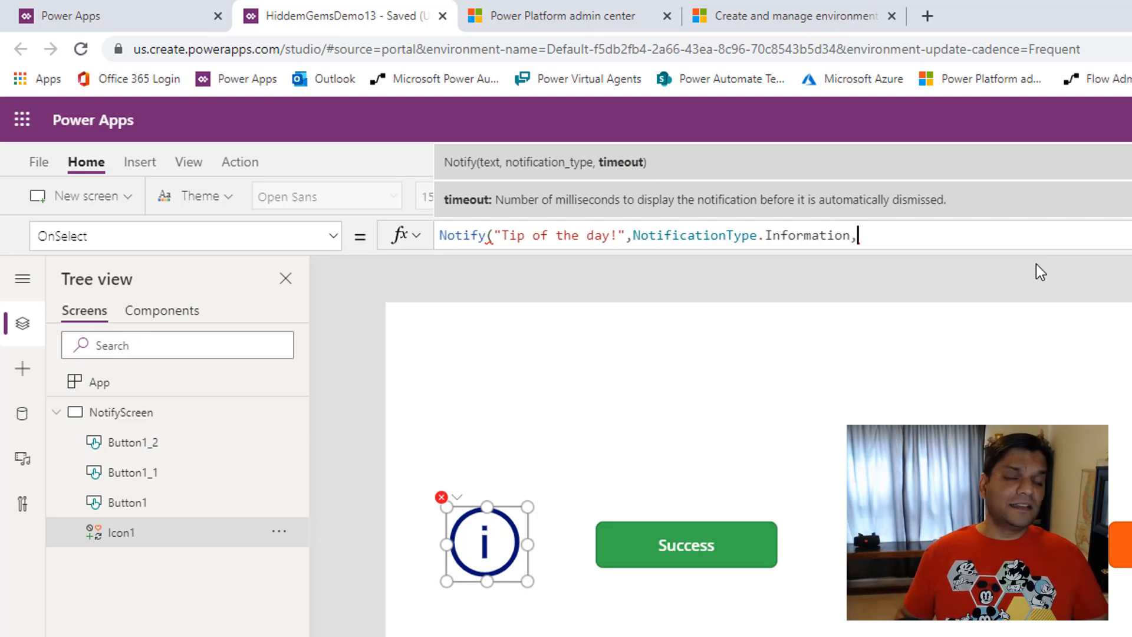
{"action": "type", "text": "3000"}
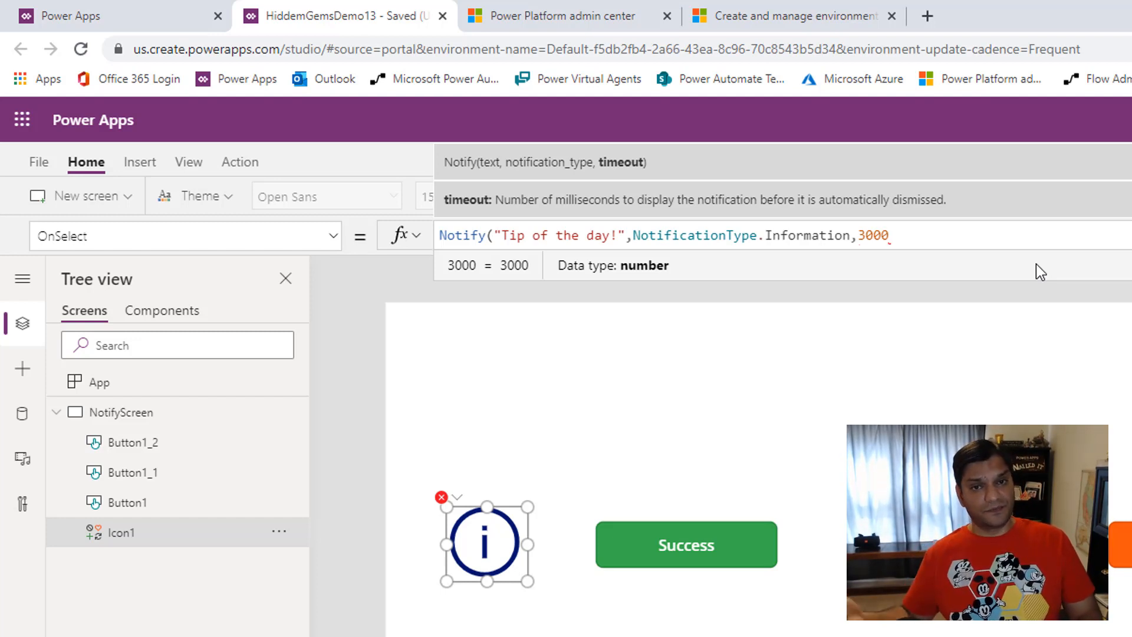
{"action": "type", "text": ")"}
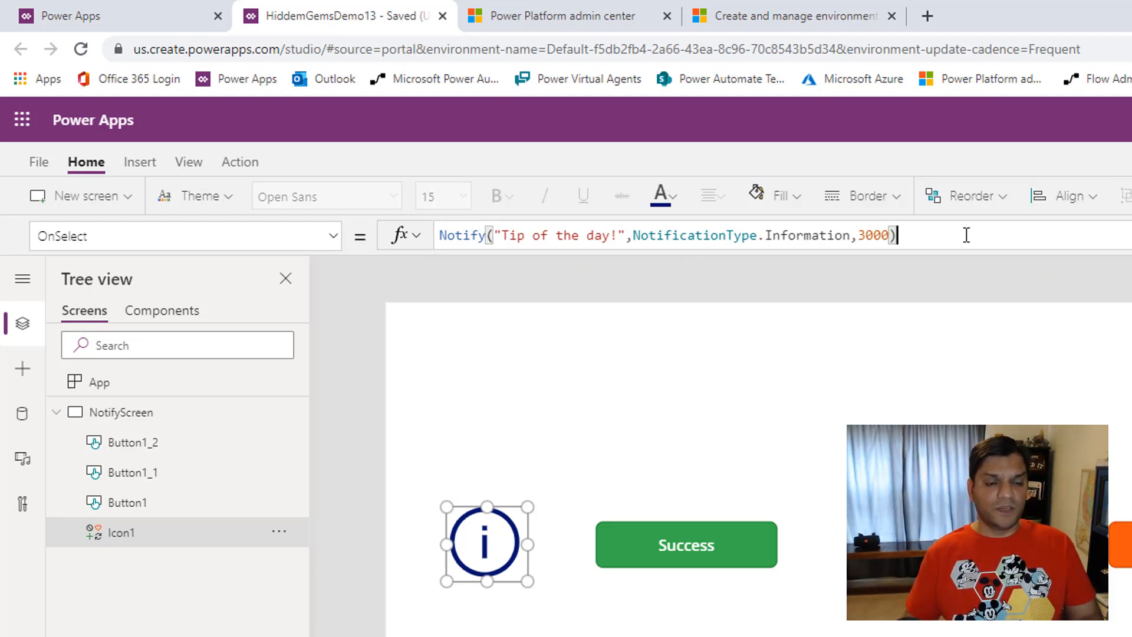
Step: Copy the information icon's Notify formula into the Success button's OnSelect property, replacing false
{"action": "left_click_drag", "start_coordinate": [968, 235], "coordinate": [342, 235]}
{"action": "key", "text": "ctrl+c"}
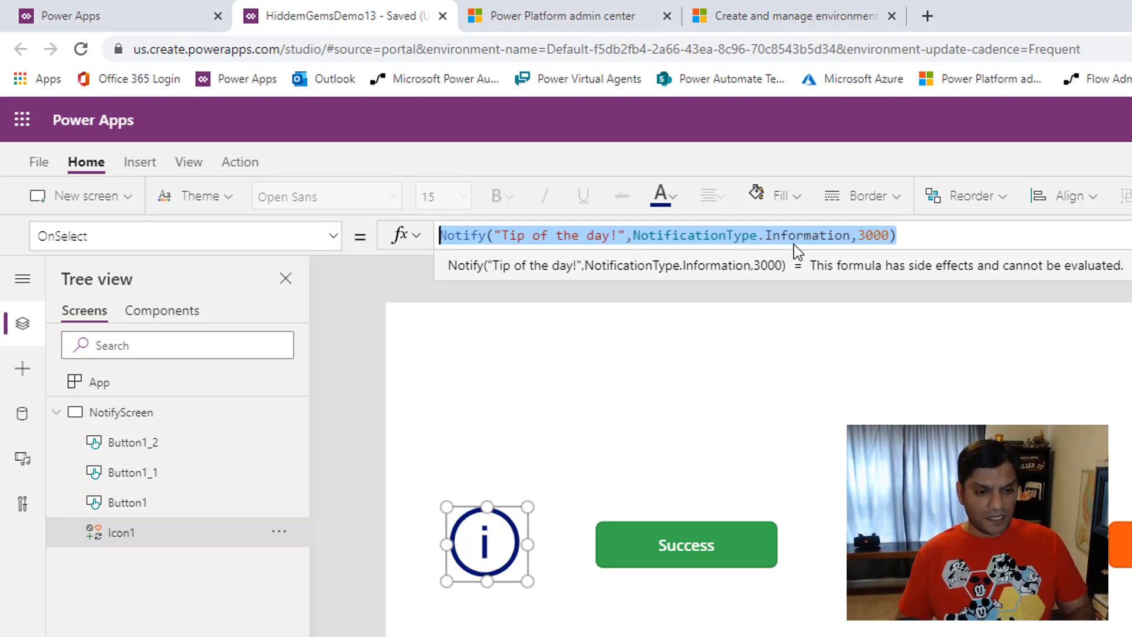
{"action": "left_click", "coordinate": [727, 547]}
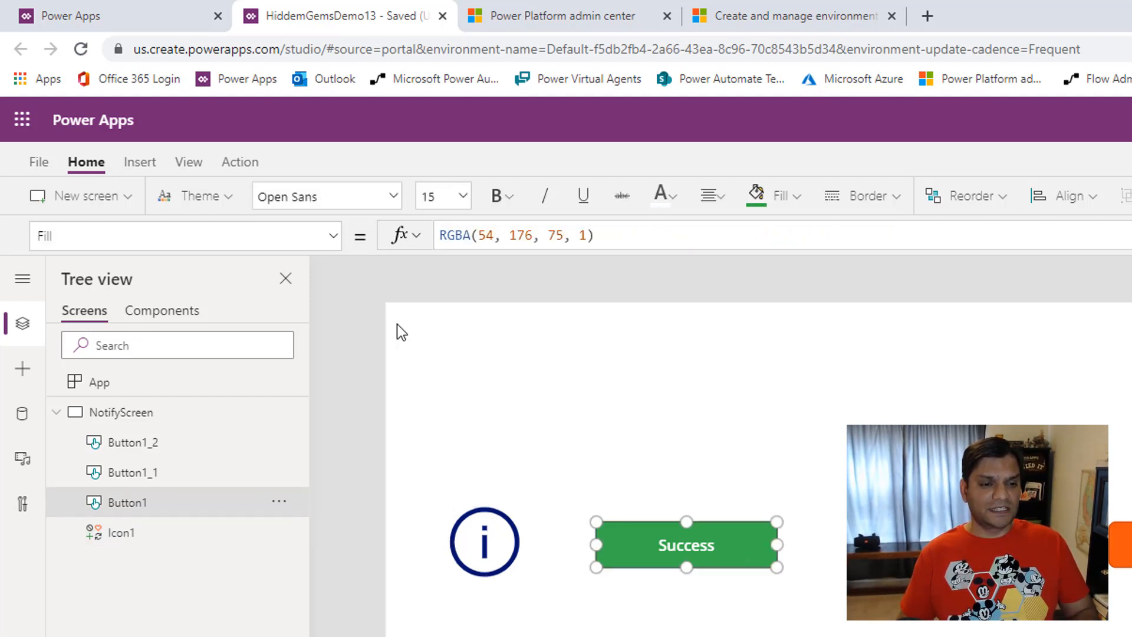
{"action": "left_click", "coordinate": [265, 236]}
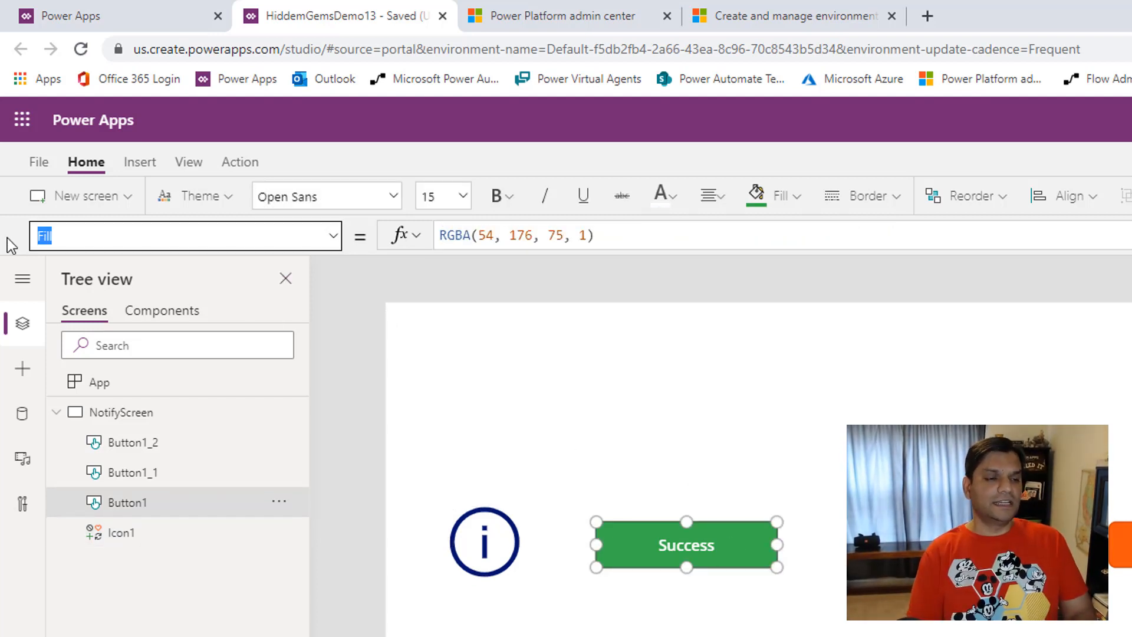
{"action": "type", "text": "OnSelect"}
{"action": "key", "text": "Return"}
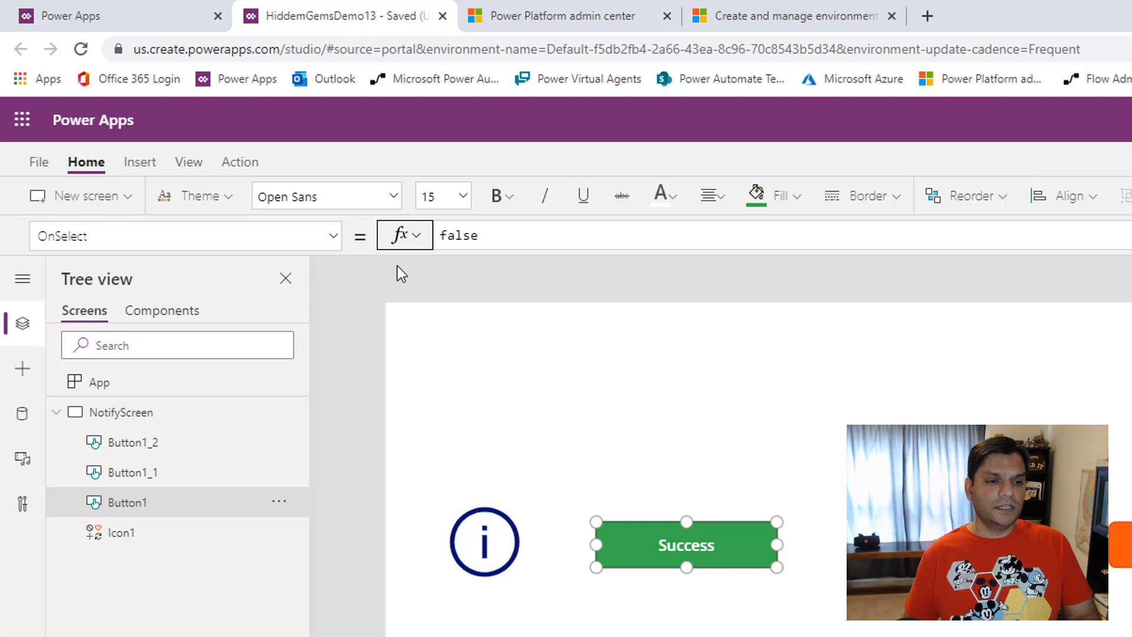
{"action": "left_click_drag", "start_coordinate": [500, 232], "coordinate": [362, 243]}
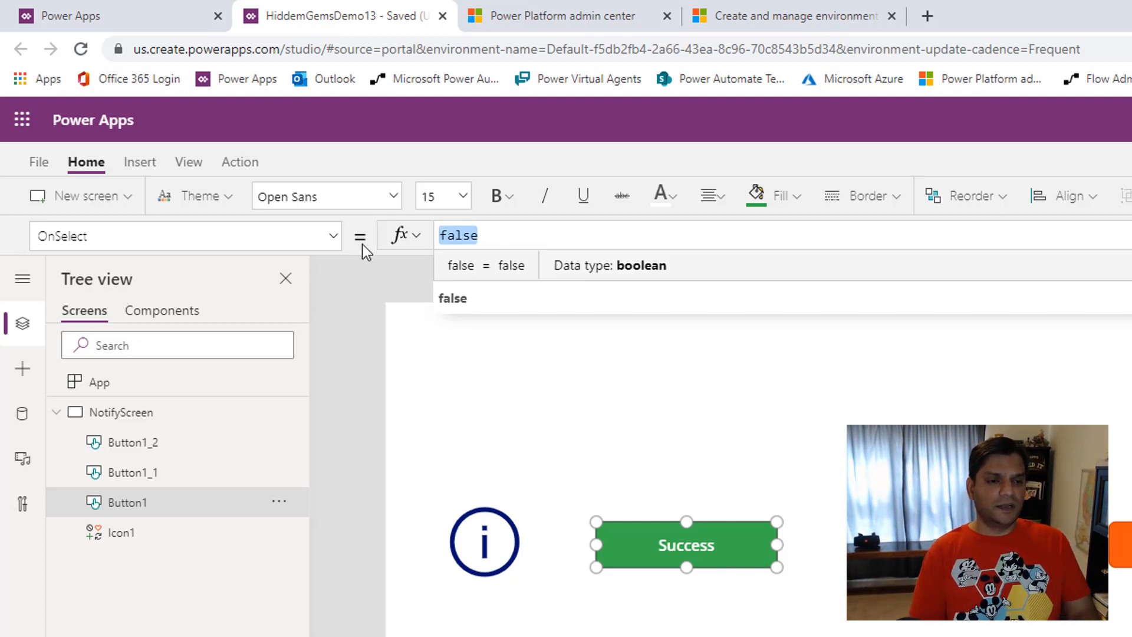
{"action": "key", "text": "ctrl+v"}
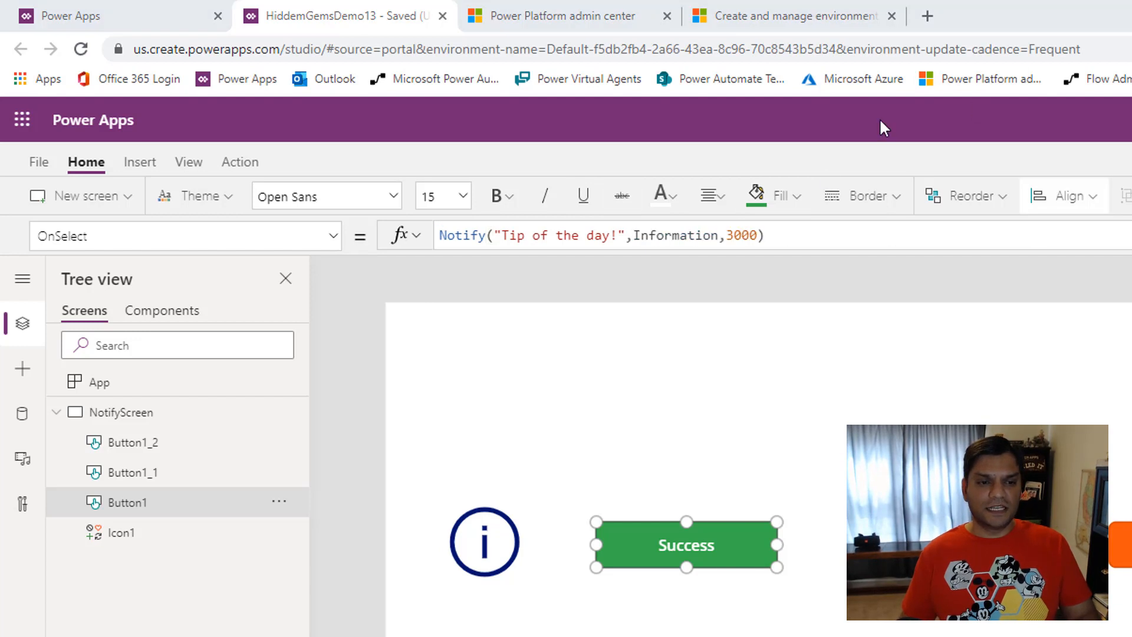
Step: Change the message in the Success button's Notify formula to "Thanks for stopping by and have a nice day"
{"action": "left_click", "coordinate": [619, 236]}
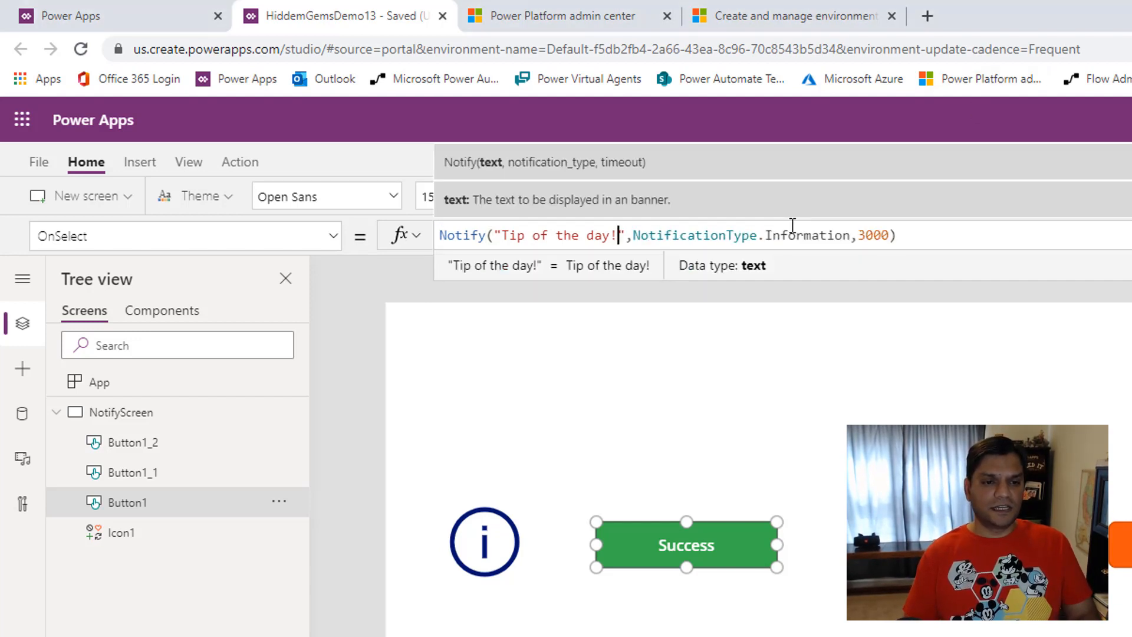
{"action": "key", "text": "BackSpace"}
{"action": "key", "text": "BackSpace"}
{"action": "key", "text": "BackSpace"}
{"action": "key", "text": "BackSpace"}
{"action": "key", "text": "BackSpace"}
{"action": "key", "text": "BackSpace"}
{"action": "key", "text": "BackSpace"}
{"action": "key", "text": "BackSpace"}
{"action": "key", "text": "BackSpace"}
{"action": "key", "text": "BackSpace"}
{"action": "key", "text": "BackSpace"}
{"action": "key", "text": "BackSpace"}
{"action": "key", "text": "BackSpace"}
{"action": "key", "text": "BackSpace"}
{"action": "key", "text": "BackSpace"}
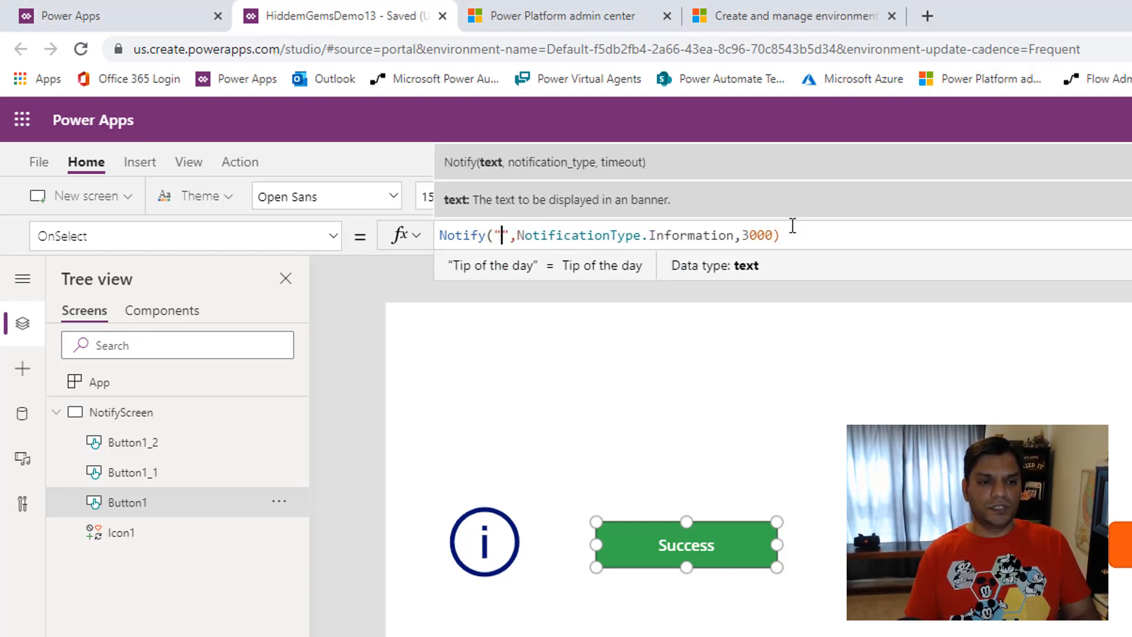
{"action": "type", "text": "Thanks for stop"}
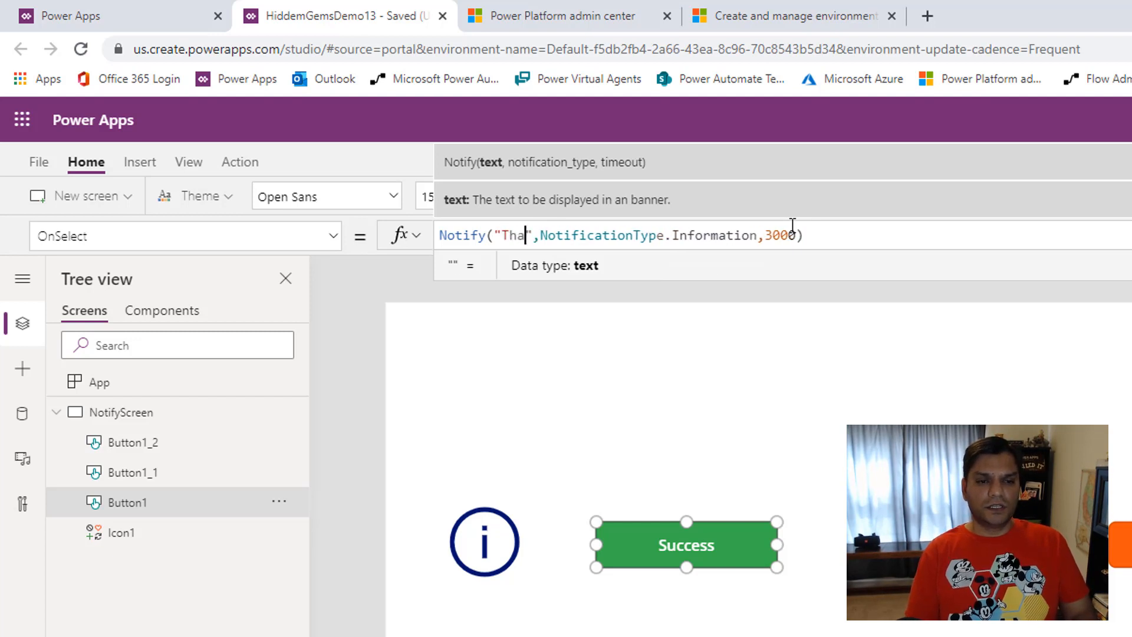
{"action": "type", "text": "ping b"}
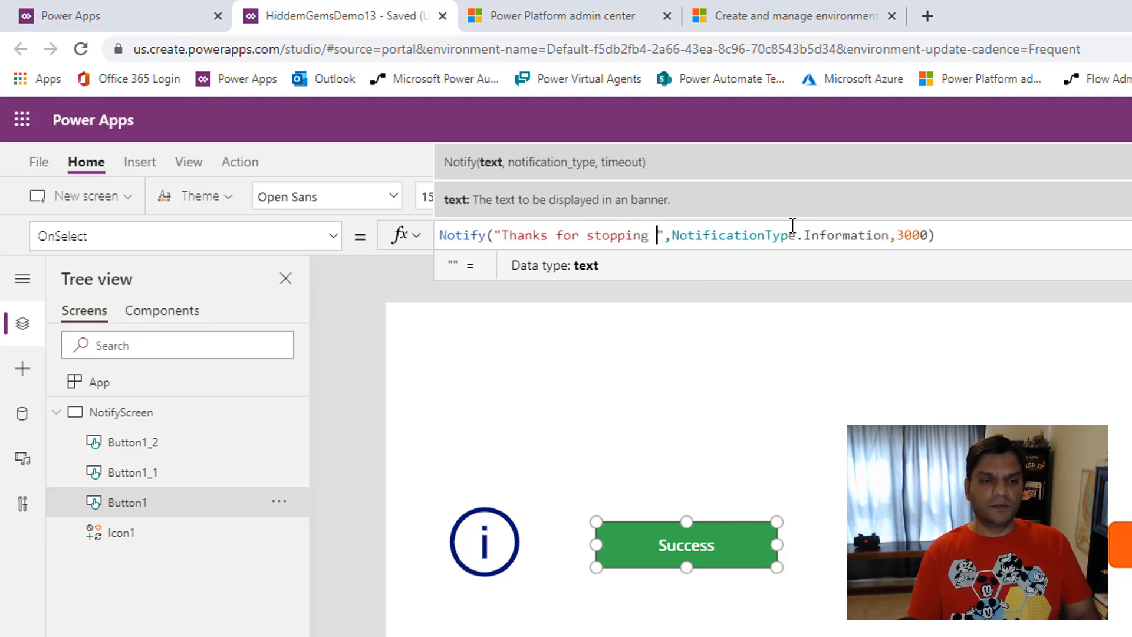
{"action": "type", "text": "y and have a n"}
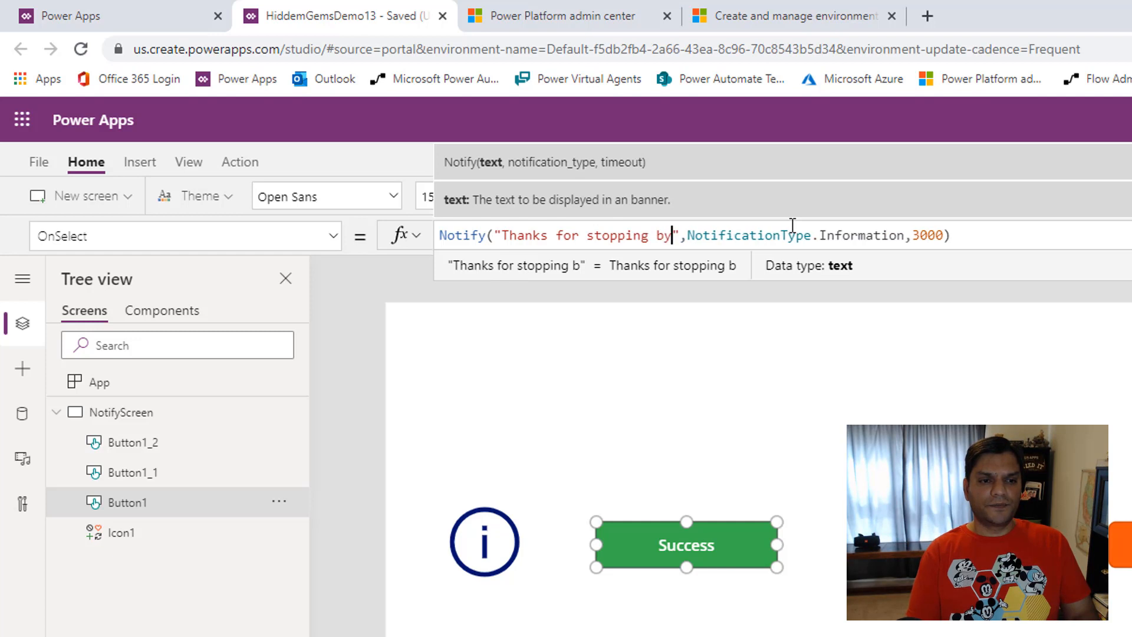
{"action": "type", "text": "ice day"}
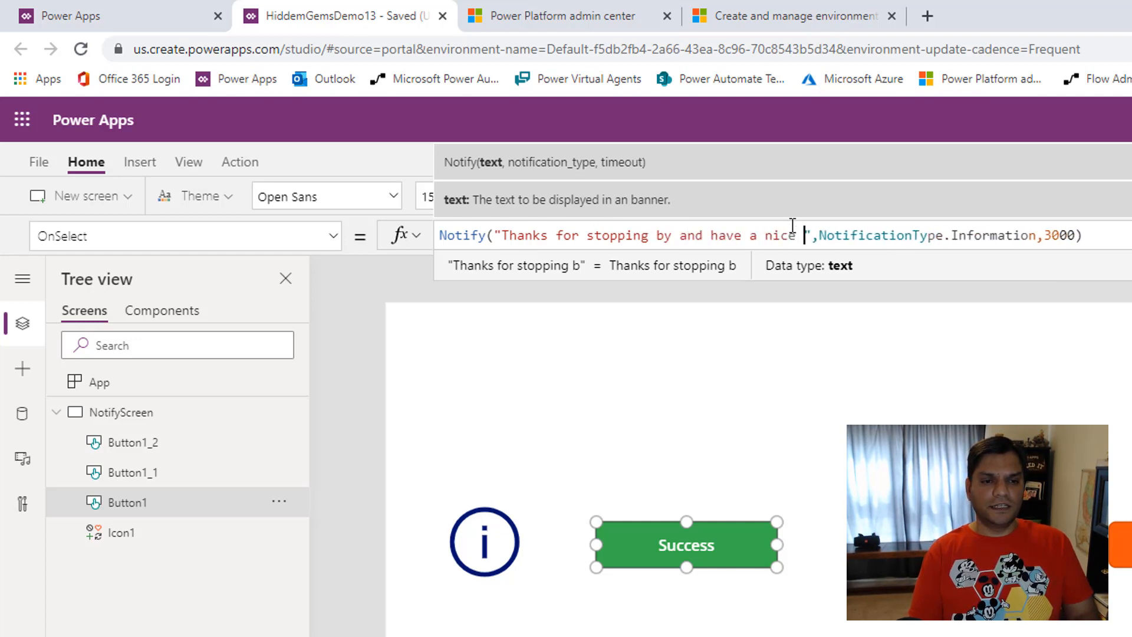
Step: Set the notification type in the Success button's Notify formula to NotificationType.Success
{"action": "key", "text": "Right"}
{"action": "key", "text": "Right"}
{"action": "key", "text": "Right"}
{"action": "key", "text": "Right"}
{"action": "key", "text": "Right"}
{"action": "key", "text": "Right"}
{"action": "key", "text": "Right"}
{"action": "key", "text": "Right"}
{"action": "key", "text": "Right"}
{"action": "key", "text": "Right"}
{"action": "key", "text": "Right"}
{"action": "key", "text": "Right"}
{"action": "key", "text": "Right"}
{"action": "key", "text": "Right"}
{"action": "key", "text": "Right"}
{"action": "key", "text": "Right"}
{"action": "key", "text": "Right"}
{"action": "key", "text": "Right"}
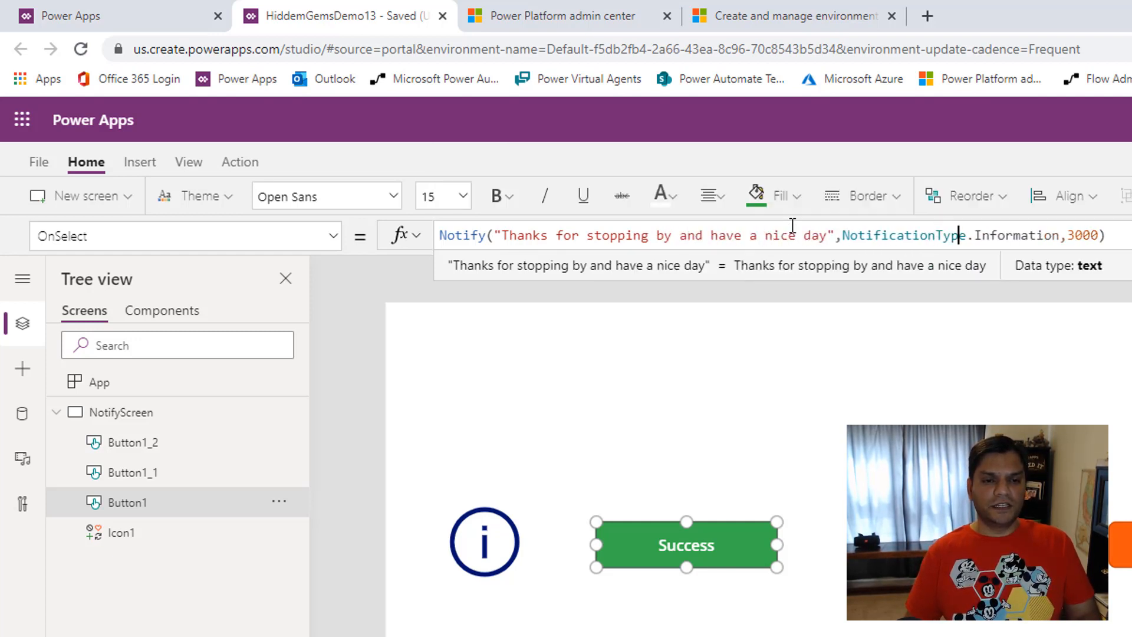
{"action": "key", "text": "BackSpace"}
{"action": "key", "text": "Delete"}
{"action": "key", "text": "Delete"}
{"action": "key", "text": "Delete"}
{"action": "key", "text": "Delete"}
{"action": "key", "text": "Delete"}
{"action": "key", "text": "Delete"}
{"action": "key", "text": "Delete"}
{"action": "key", "text": "Delete"}
{"action": "key", "text": "Delete"}
{"action": "key", "text": "Delete"}
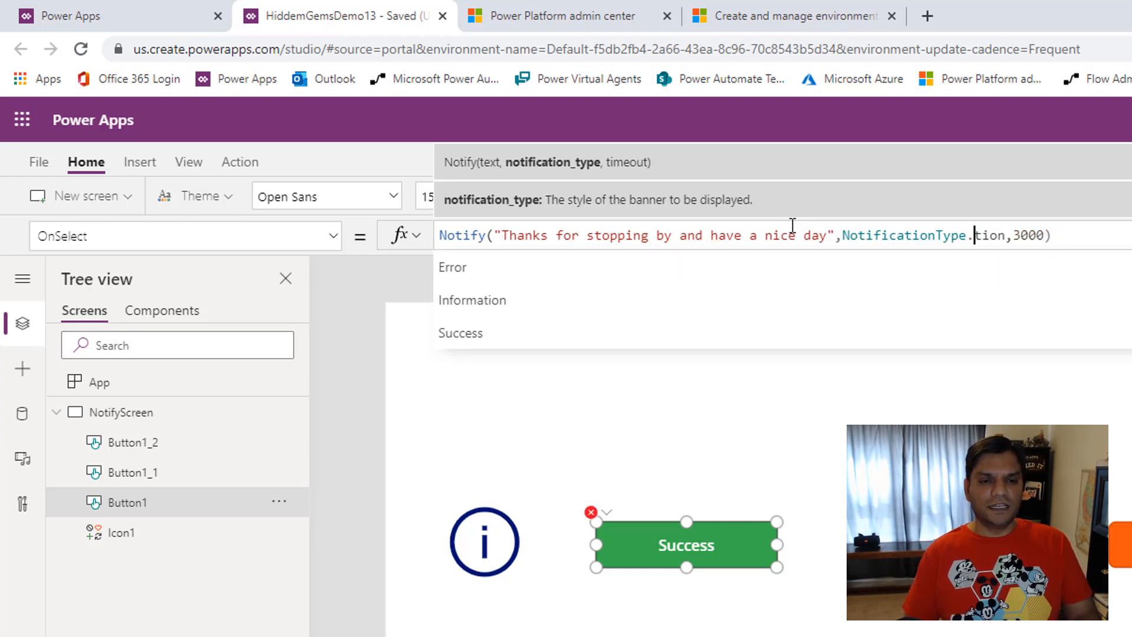
{"action": "key", "text": "Down"}
{"action": "key", "text": "Down"}
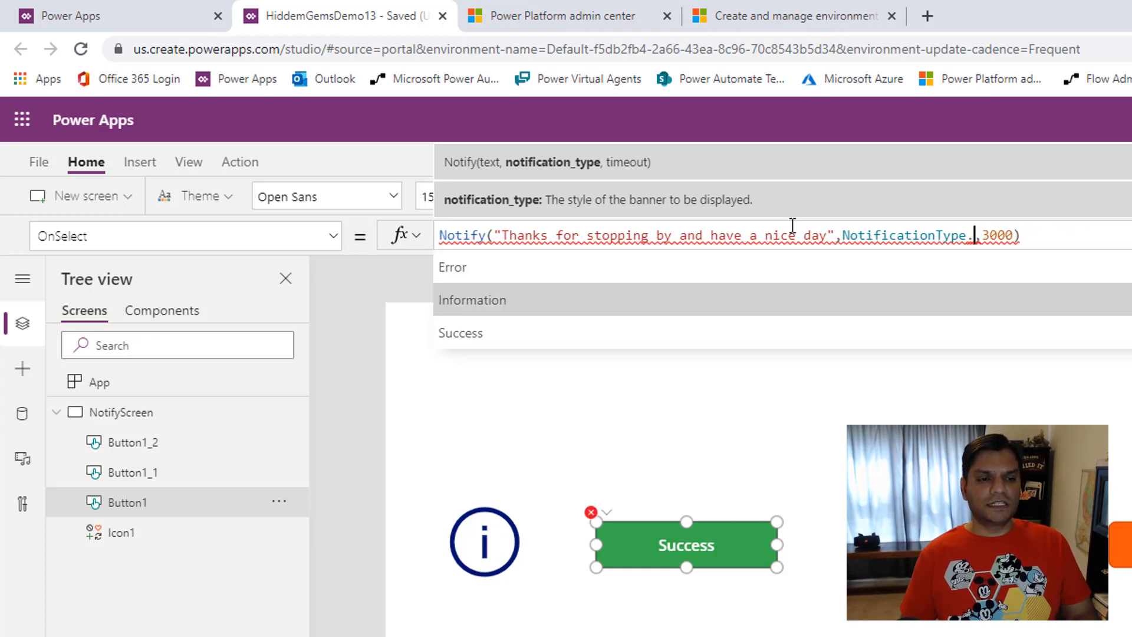
{"action": "key", "text": "Tab"}
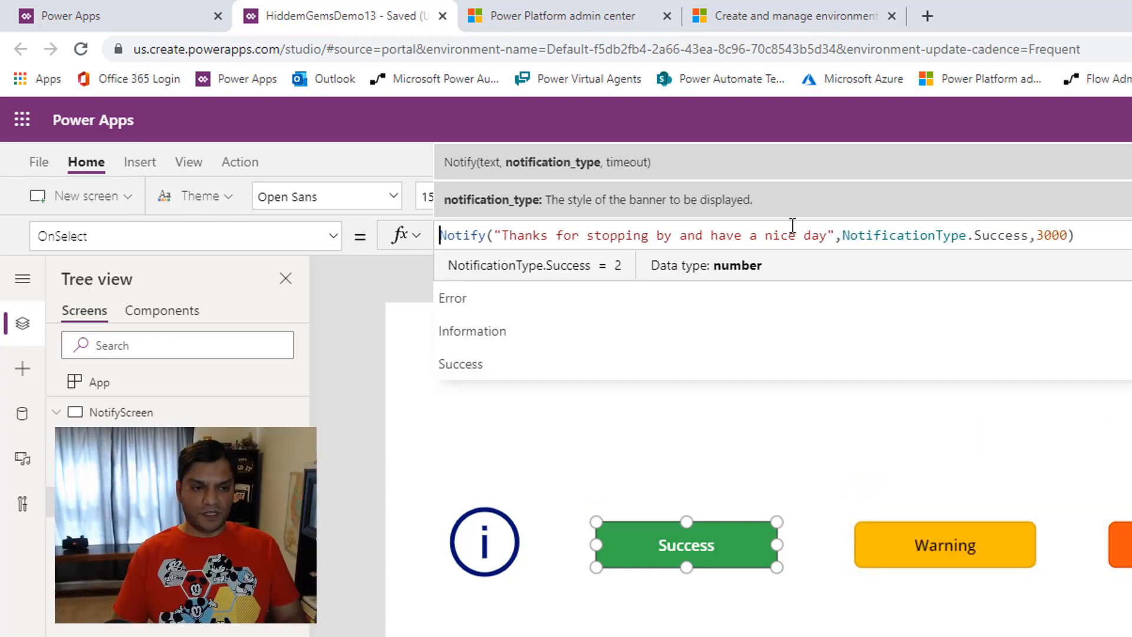
Step: Copy the Success button's Notify formula into the Warning button's OnSelect property, replacing false
{"action": "key", "text": "ctrl+a"}
{"action": "key", "text": "ctrl+c"}
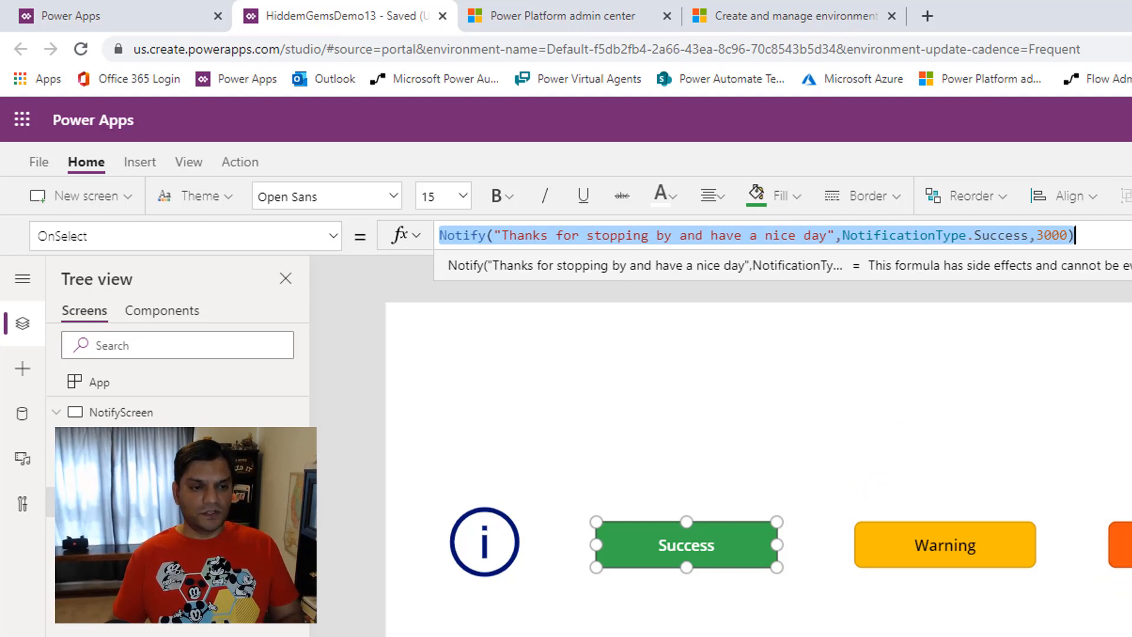
{"action": "left_click", "coordinate": [1016, 545]}
{"action": "left_click", "coordinate": [167, 224]}
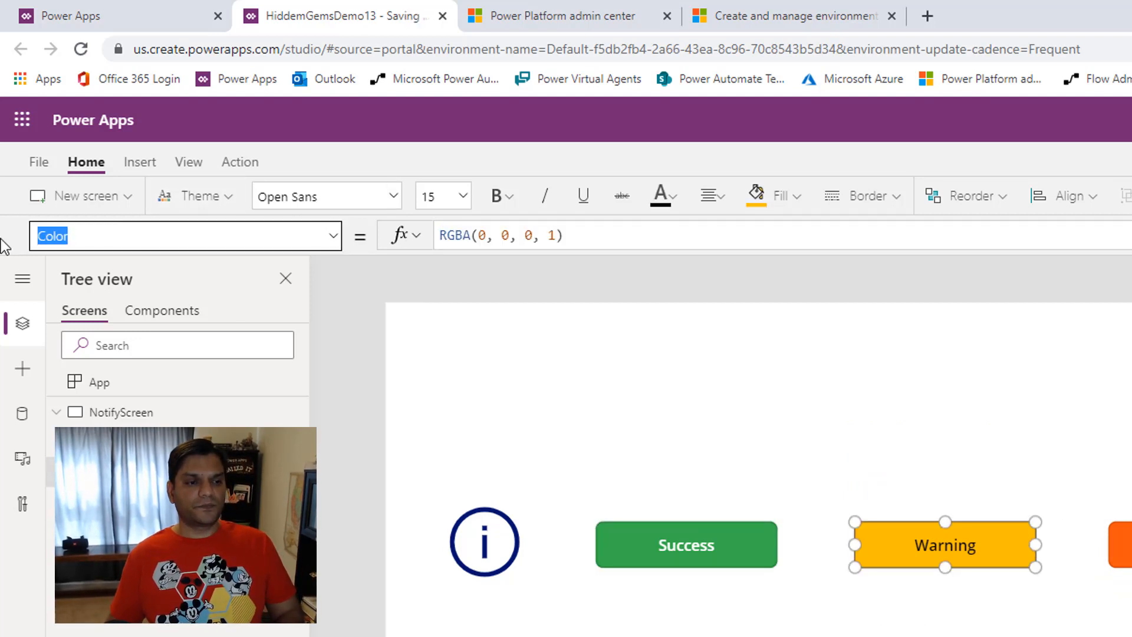
{"action": "type", "text": "OnSelect"}
{"action": "key", "text": "Return"}
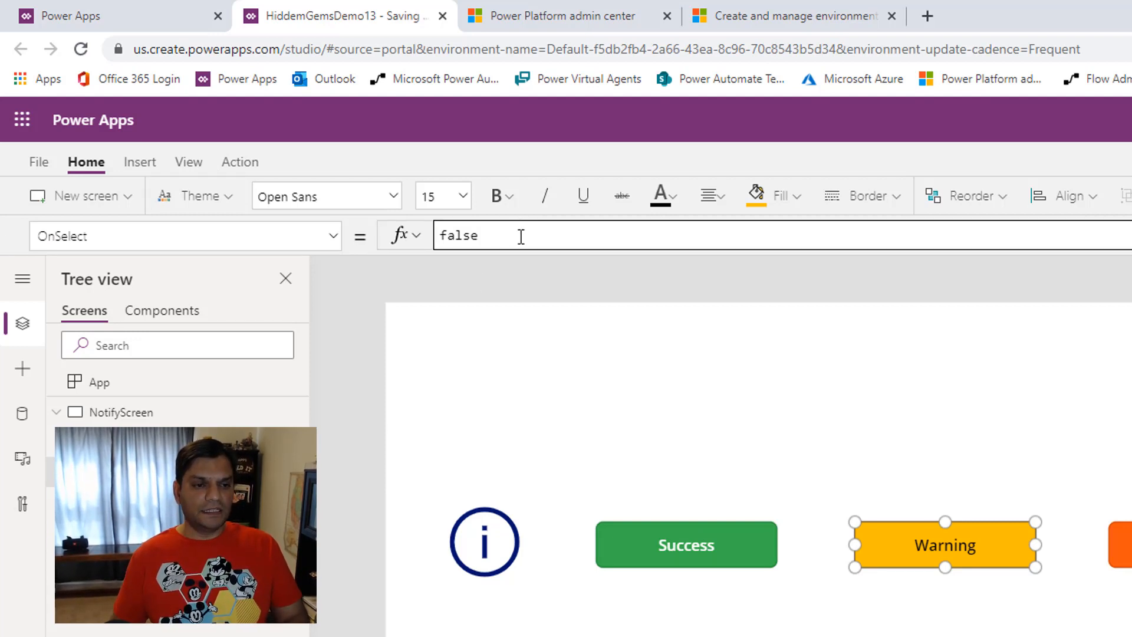
{"action": "left_click_drag", "start_coordinate": [521, 235], "coordinate": [387, 253]}
{"action": "key", "text": "ctrl+v"}
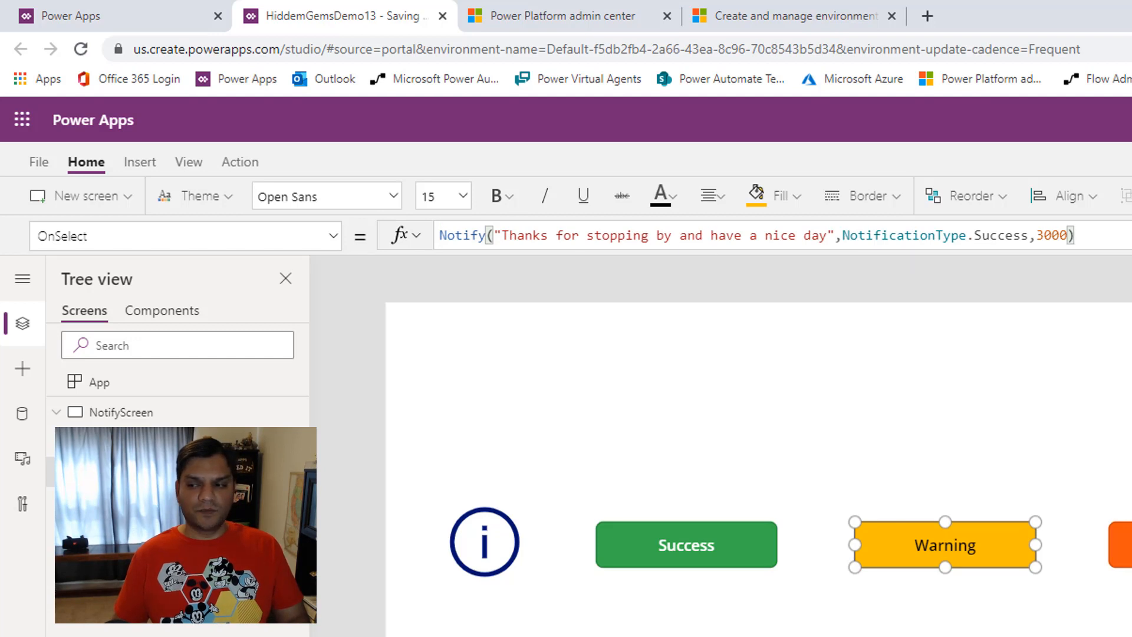
Step: Change the message in the Warning button's Notify formula to "You are missing some information"
{"action": "left_click", "coordinate": [827, 230]}
{"action": "key", "text": "BackSpace"}
{"action": "key", "text": "BackSpace"}
{"action": "key", "text": "BackSpace"}
{"action": "key", "text": "BackSpace"}
{"action": "key", "text": "BackSpace"}
{"action": "key", "text": "BackSpace"}
{"action": "key", "text": "BackSpace"}
{"action": "key", "text": "BackSpace"}
{"action": "key", "text": "BackSpace"}
{"action": "key", "text": "BackSpace"}
{"action": "key", "text": "BackSpace"}
{"action": "key", "text": "BackSpace"}
{"action": "key", "text": "BackSpace"}
{"action": "key", "text": "BackSpace"}
{"action": "key", "text": "BackSpace"}
{"action": "key", "text": "BackSpace"}
{"action": "key", "text": "BackSpace"}
{"action": "key", "text": "BackSpace"}
{"action": "key", "text": "BackSpace"}
{"action": "key", "text": "BackSpace"}
{"action": "key", "text": "BackSpace"}
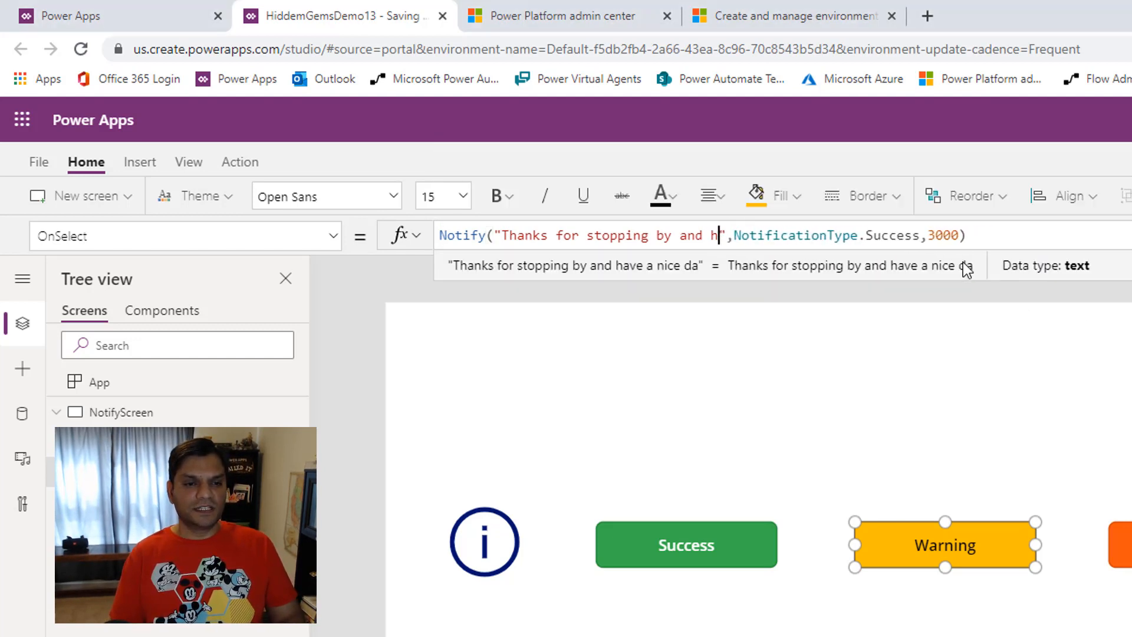
{"action": "key", "text": "BackSpace"}
{"action": "key", "text": "BackSpace"}
{"action": "key", "text": "BackSpace"}
{"action": "key", "text": "BackSpace"}
{"action": "key", "text": "BackSpace"}
{"action": "key", "text": "BackSpace"}
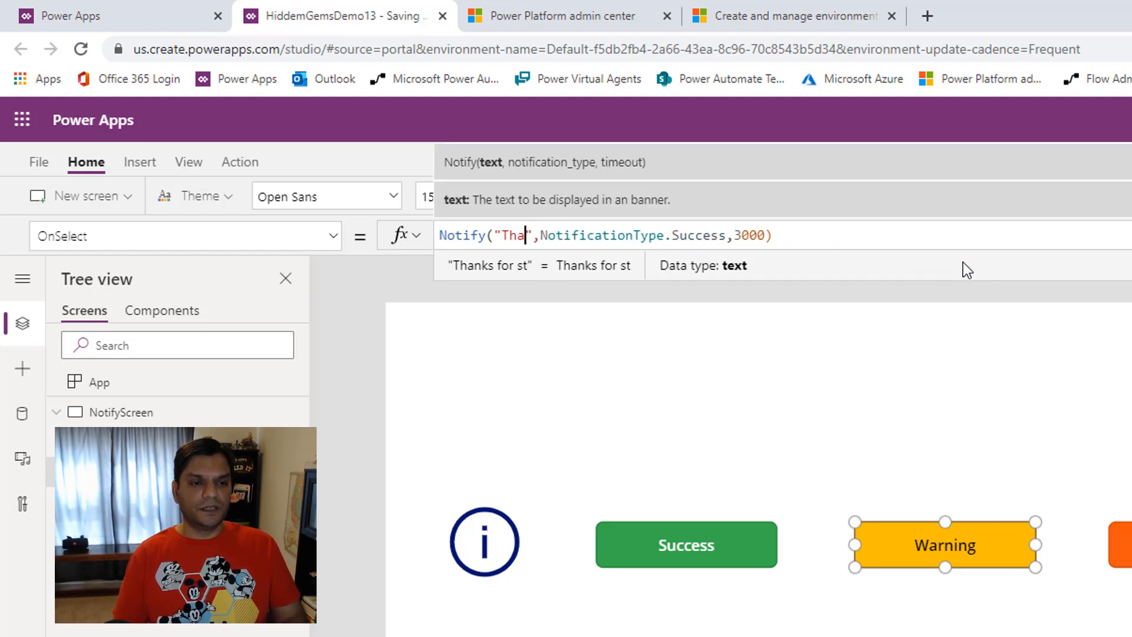
{"action": "type", "text": "You are missing some "}
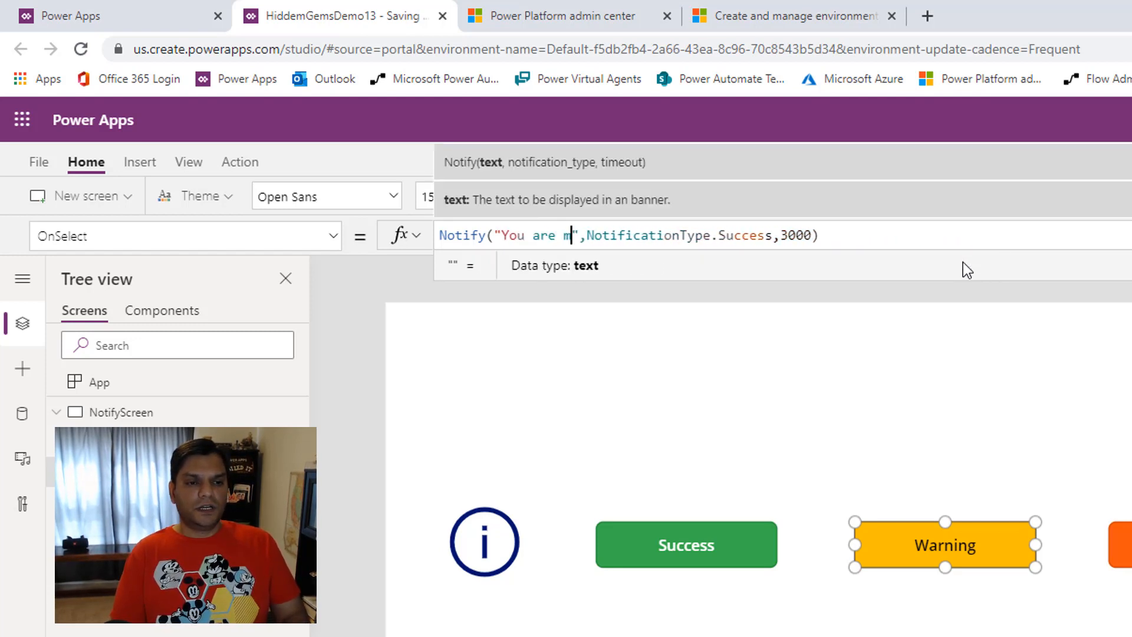
{"action": "type", "text": "information"}
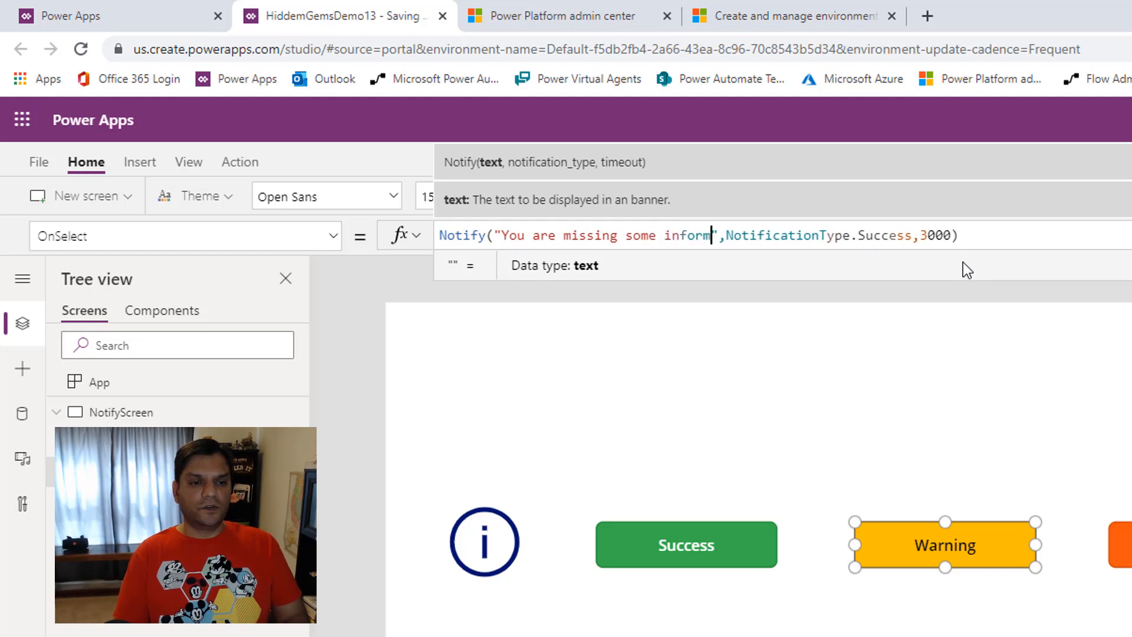
Step: Set the notification type in the Warning button's Notify formula to NotificationType.Warning
{"action": "key", "text": "Right"}
{"action": "key", "text": "Right"}
{"action": "key", "text": "Right"}
{"action": "key", "text": "Right"}
{"action": "key", "text": "Right"}
{"action": "key", "text": "Right"}
{"action": "key", "text": "Right"}
{"action": "key", "text": "Right"}
{"action": "key", "text": "Right"}
{"action": "key", "text": "Right"}
{"action": "key", "text": "Right"}
{"action": "key", "text": "Right"}
{"action": "key", "text": "Right"}
{"action": "key", "text": "Right"}
{"action": "key", "text": "Right"}
{"action": "key", "text": "Right"}
{"action": "key", "text": "Right"}
{"action": "key", "text": "Right"}
{"action": "key", "text": "Right"}
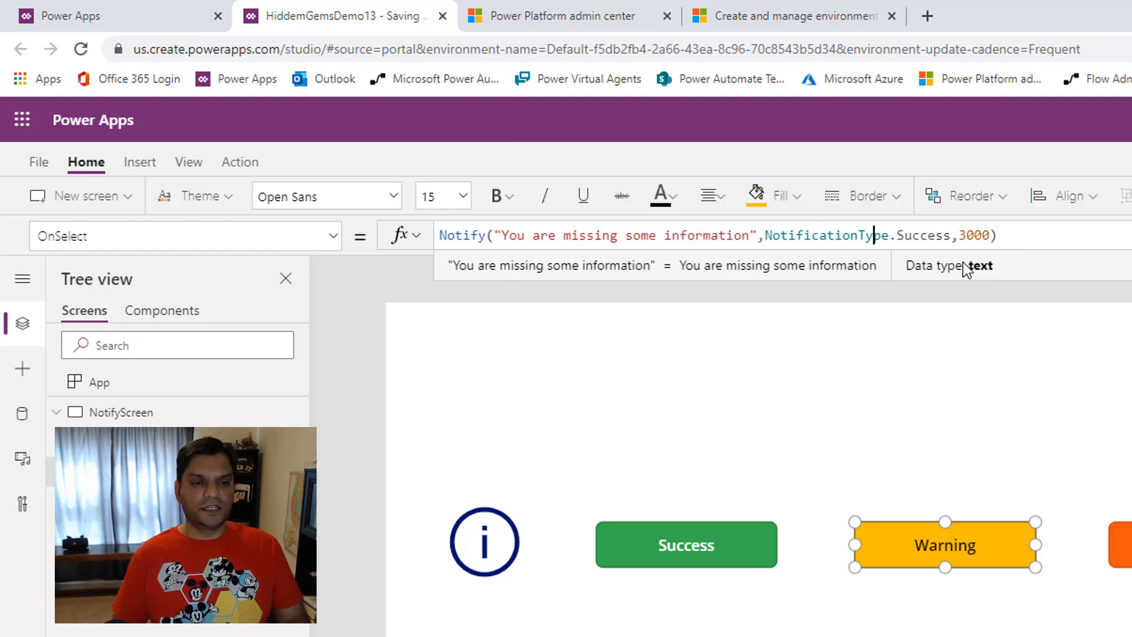
{"action": "key", "text": "Delete"}
{"action": "key", "text": "Delete"}
{"action": "key", "text": "Delete"}
{"action": "key", "text": "Delete"}
{"action": "key", "text": "Delete"}
{"action": "key", "text": "Delete"}
{"action": "key", "text": "Delete"}
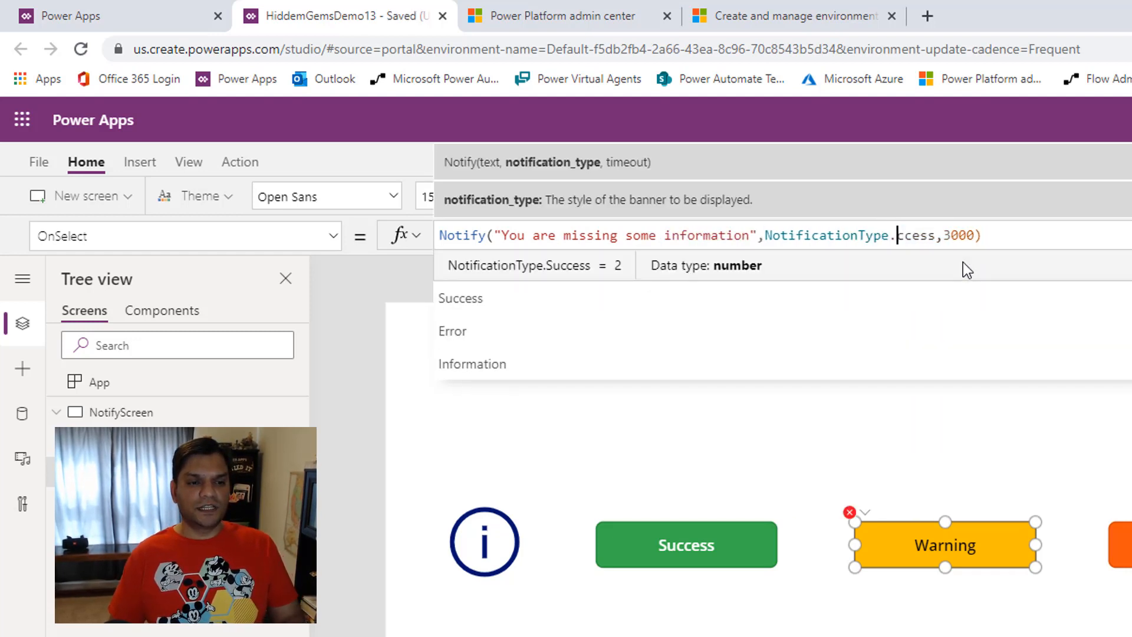
{"action": "key", "text": "Down"}
{"action": "key", "text": "Down"}
{"action": "key", "text": "Down"}
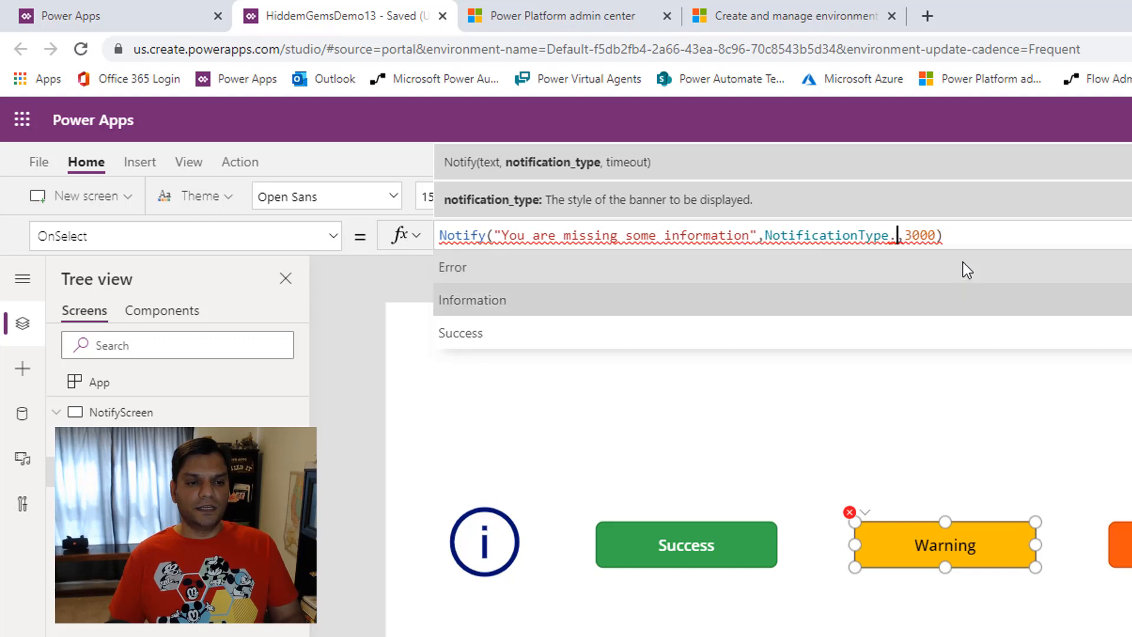
{"action": "key", "text": "Tab"}
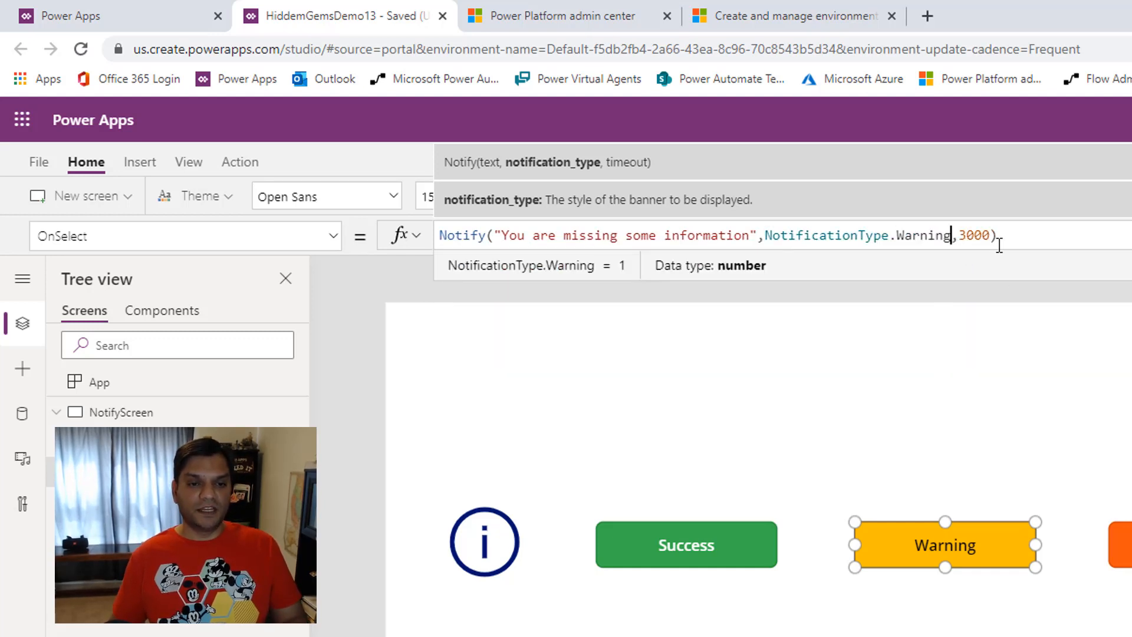
Step: Copy the Warning button's Notify formula into the Error button's OnSelect property, replacing false
{"action": "key", "text": "ctrl+a"}
{"action": "key", "text": "ctrl+c"}
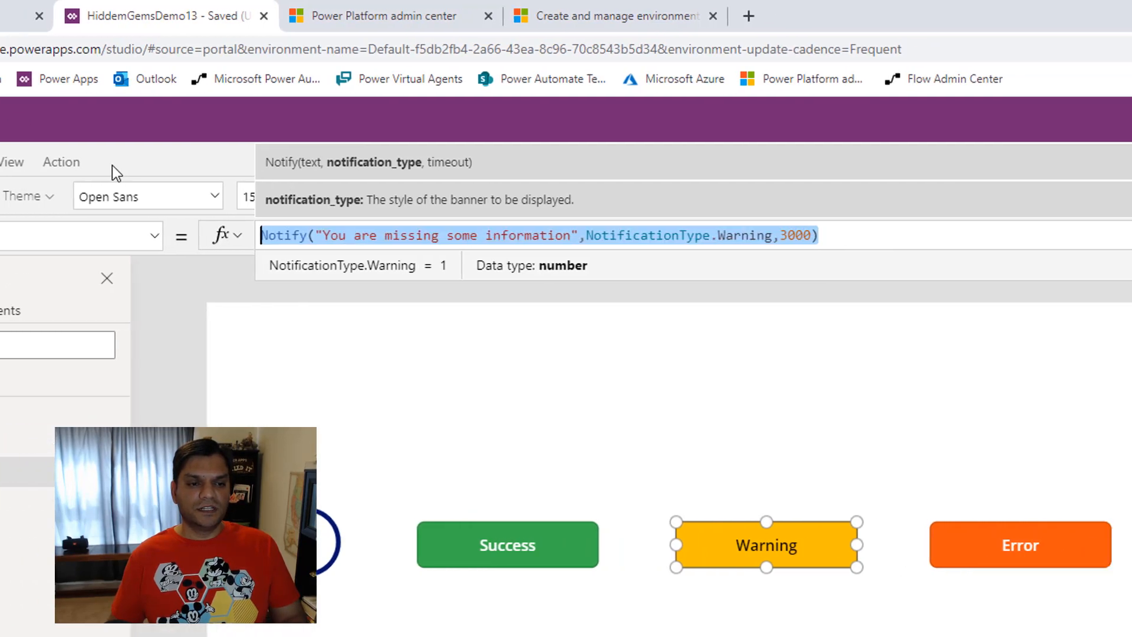
{"action": "left_click", "coordinate": [926, 565]}
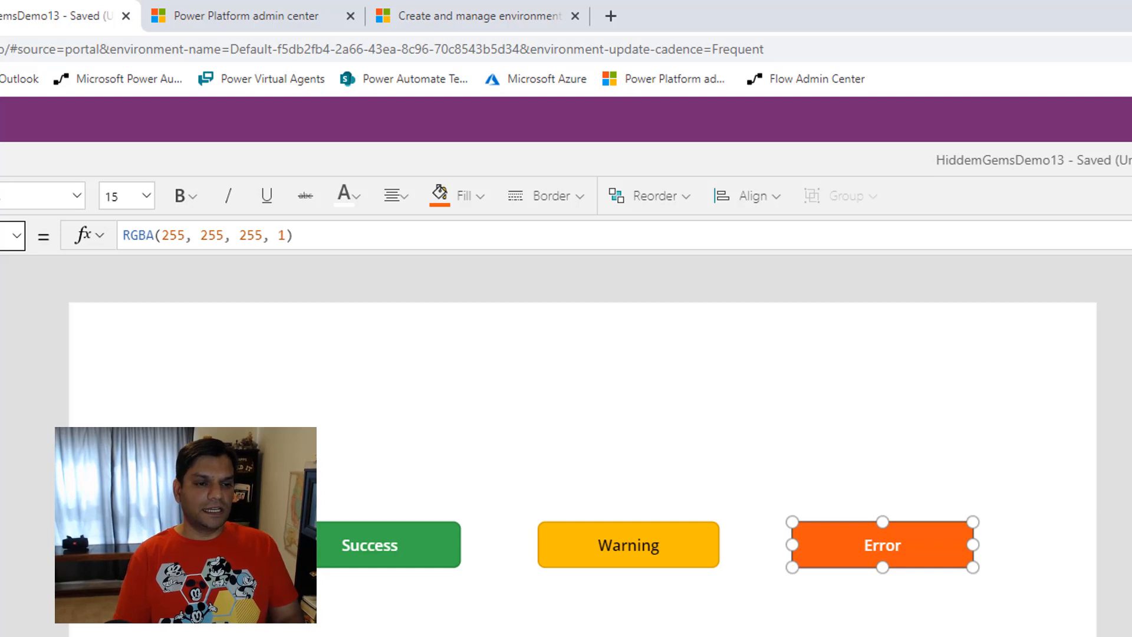
{"action": "key", "text": "Tab"}
{"action": "left_click", "coordinate": [107, 241]}
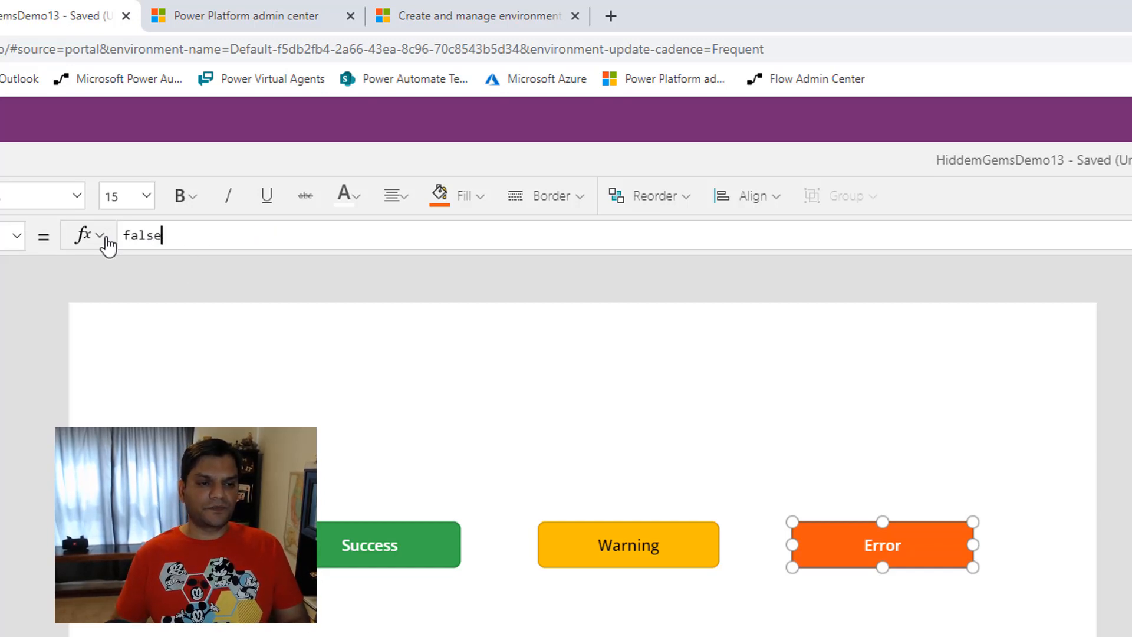
{"action": "key", "text": "ctrl+a"}
{"action": "key", "text": "ctrl+v"}
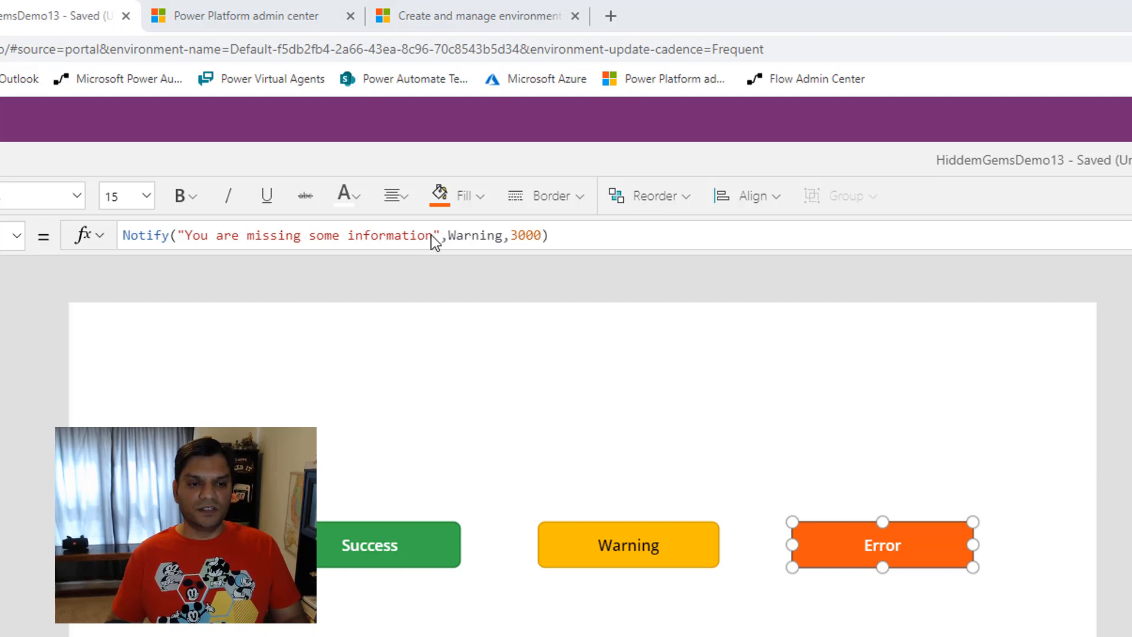
Step: Change the message in the Error button's Notify formula to "This request has been decline"
{"action": "left_click", "coordinate": [432, 235]}
{"action": "key", "text": "BackSpace"}
{"action": "key", "text": "BackSpace"}
{"action": "key", "text": "BackSpace"}
{"action": "key", "text": "BackSpace"}
{"action": "key", "text": "BackSpace"}
{"action": "key", "text": "BackSpace"}
{"action": "key", "text": "BackSpace"}
{"action": "key", "text": "BackSpace"}
{"action": "key", "text": "BackSpace"}
{"action": "key", "text": "BackSpace"}
{"action": "key", "text": "BackSpace"}
{"action": "key", "text": "BackSpace"}
{"action": "key", "text": "BackSpace"}
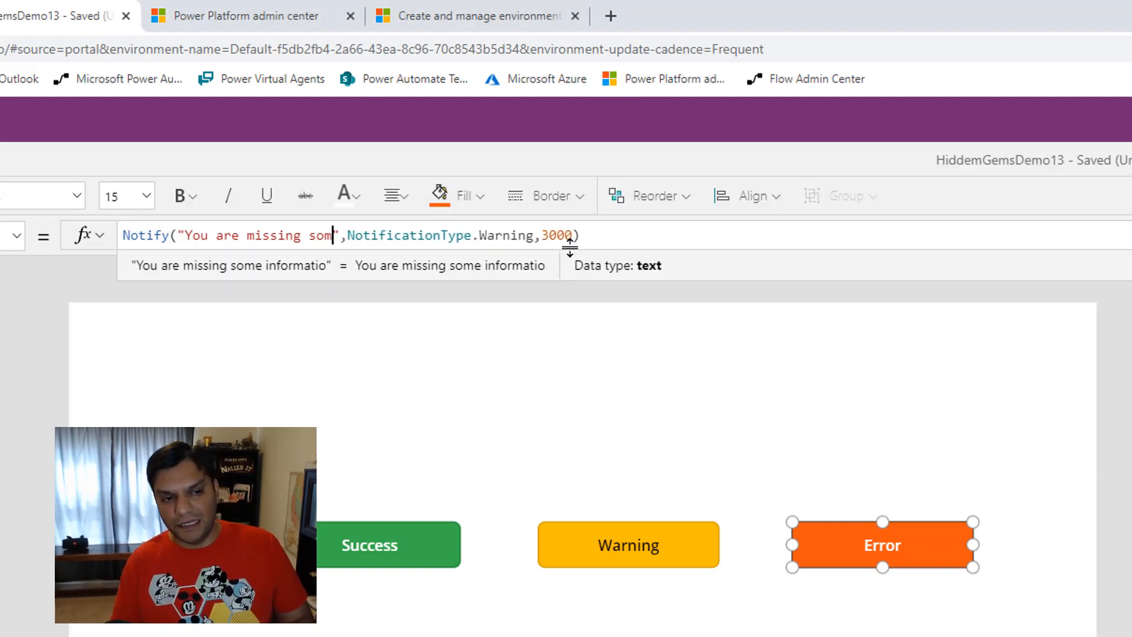
{"action": "key", "text": "BackSpace"}
{"action": "key", "text": "BackSpace"}
{"action": "key", "text": "BackSpace"}
{"action": "key", "text": "BackSpace"}
{"action": "key", "text": "BackSpace"}
{"action": "key", "text": "BackSpace"}
{"action": "key", "text": "BackSpace"}
{"action": "key", "text": "BackSpace"}
{"action": "key", "text": "BackSpace"}
{"action": "key", "text": "BackSpace"}
{"action": "key", "text": "BackSpace"}
{"action": "key", "text": "BackSpace"}
{"action": "key", "text": "BackSpace"}
{"action": "key", "text": "BackSpace"}
{"action": "key", "text": "BackSpace"}
{"action": "key", "text": "BackSpace"}
{"action": "key", "text": "BackSpace"}
{"action": "key", "text": "BackSpace"}
{"action": "key", "text": "BackSpace"}
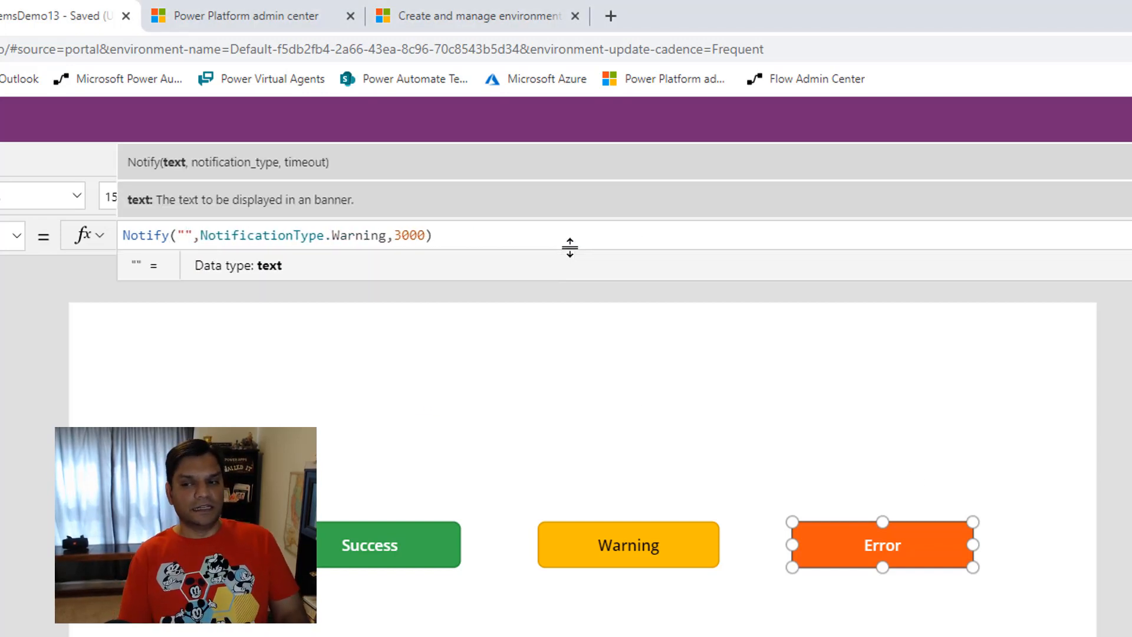
{"action": "type", "text": "This request has"}
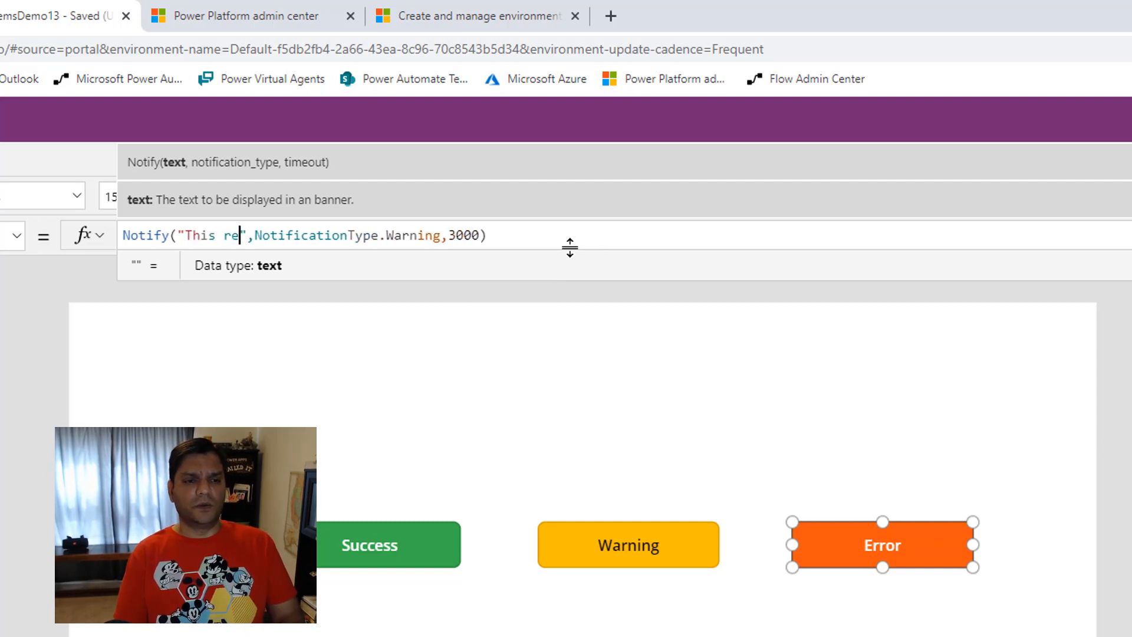
{"action": "type", "text": " been decline"}
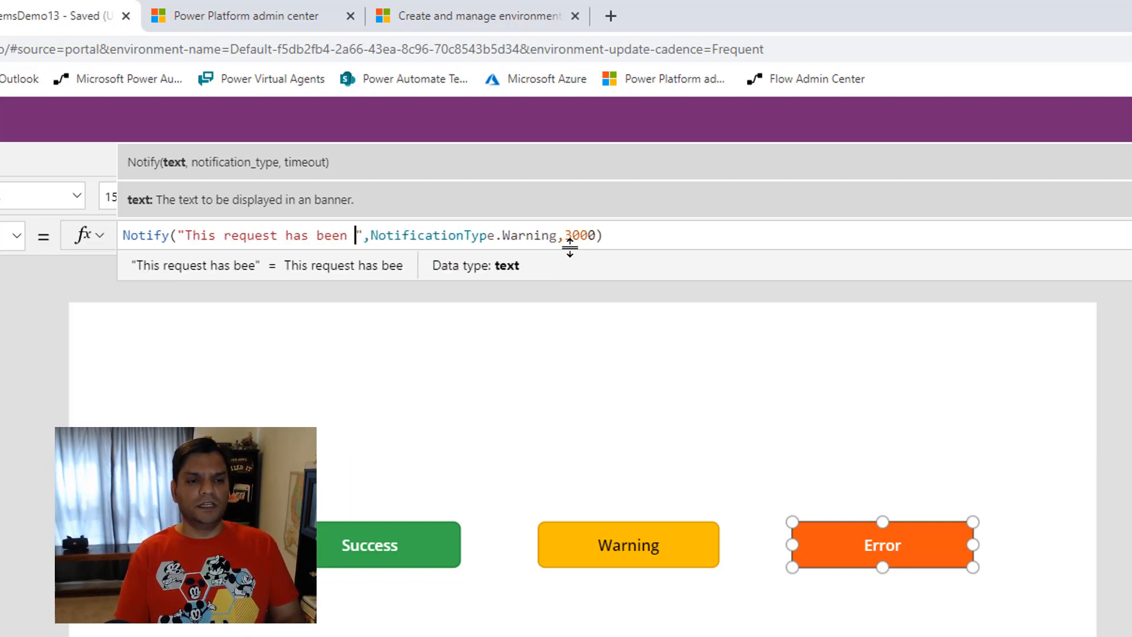
Step: Set the notification type in the Error button's Notify formula to NotificationType.Error and leave the formula
{"action": "key", "text": "Right"}
{"action": "key", "text": "Right"}
{"action": "key", "text": "Right"}
{"action": "key", "text": "Right"}
{"action": "key", "text": "Right"}
{"action": "key", "text": "Right"}
{"action": "key", "text": "Right"}
{"action": "key", "text": "Right"}
{"action": "key", "text": "Right"}
{"action": "key", "text": "Right"}
{"action": "key", "text": "Right"}
{"action": "key", "text": "Right"}
{"action": "key", "text": "Right"}
{"action": "key", "text": "Right"}
{"action": "key", "text": "Right"}
{"action": "key", "text": "Right"}
{"action": "key", "text": "Right"}
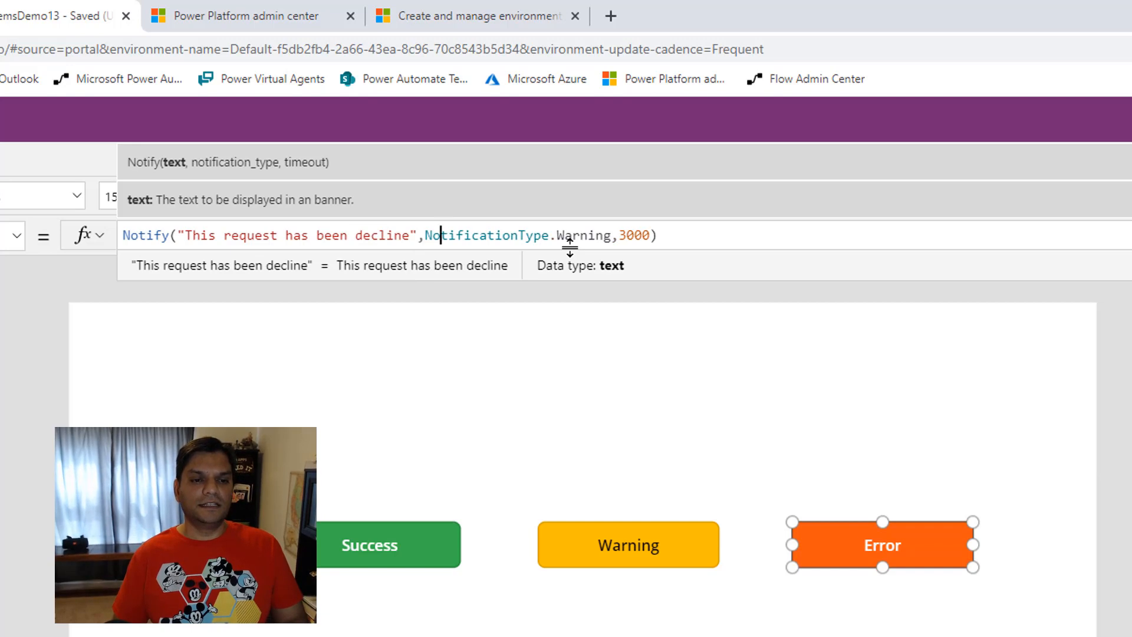
{"action": "key", "text": "Right"}
{"action": "key", "text": "Right"}
{"action": "key", "text": "Delete"}
{"action": "key", "text": "Delete"}
{"action": "key", "text": "Delete"}
{"action": "key", "text": "Delete"}
{"action": "key", "text": "Delete"}
{"action": "key", "text": "Delete"}
{"action": "key", "text": "Delete"}
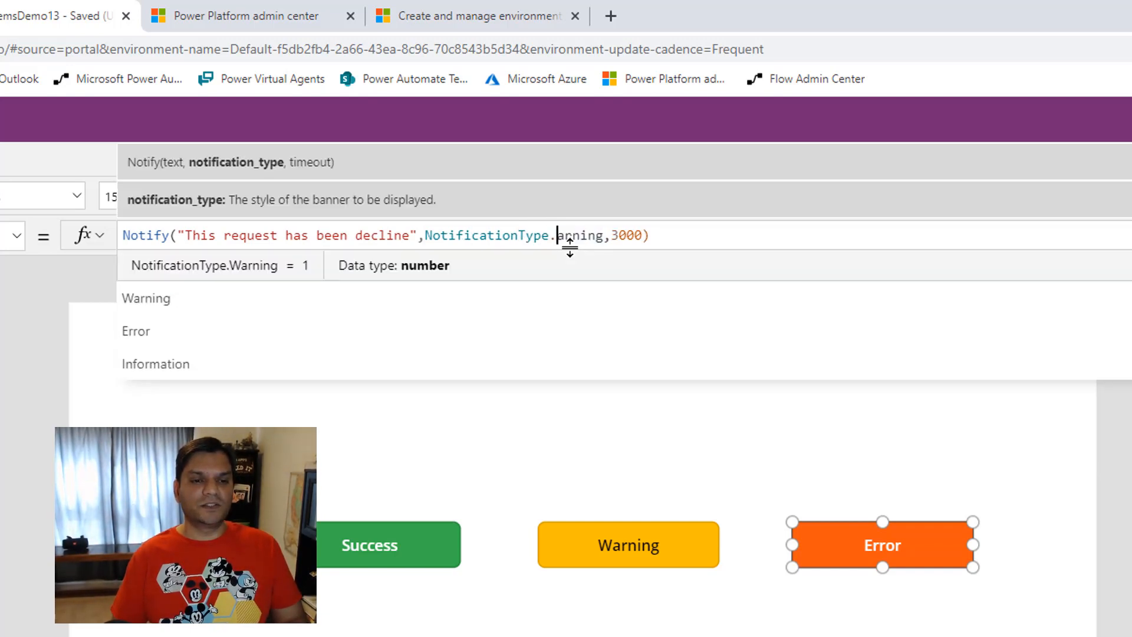
{"action": "key", "text": "Down"}
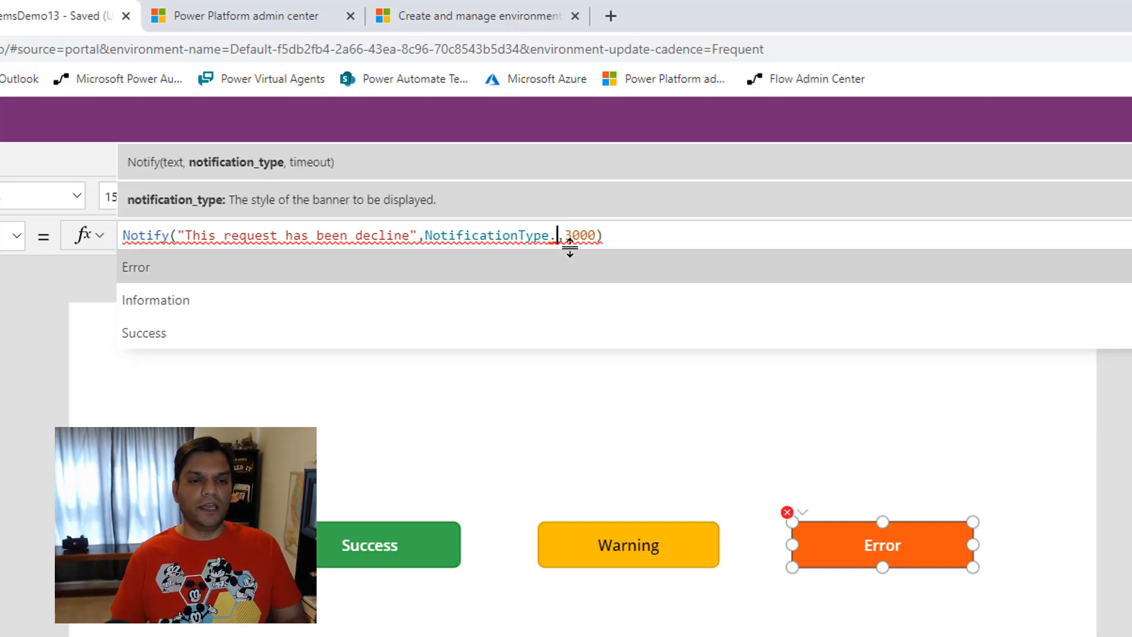
{"action": "key", "text": "Tab"}
{"action": "left_click", "coordinate": [655, 366]}
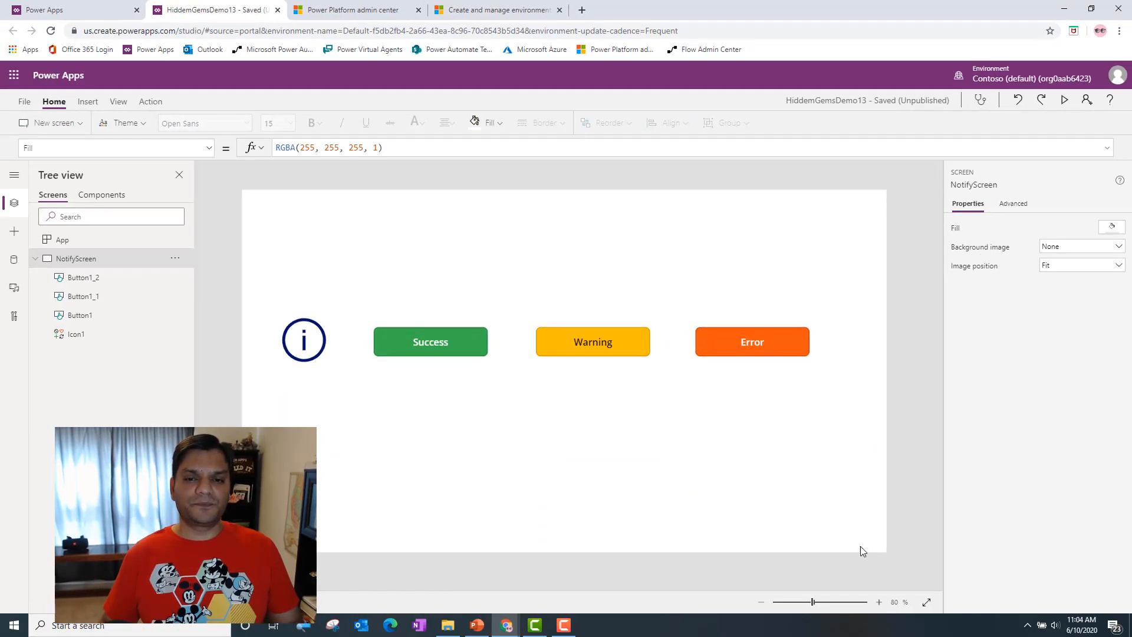
Step: Preview the app and test the notifications of the information icon and the Success, Warning and Error buttons
{"action": "left_click", "coordinate": [1065, 101]}
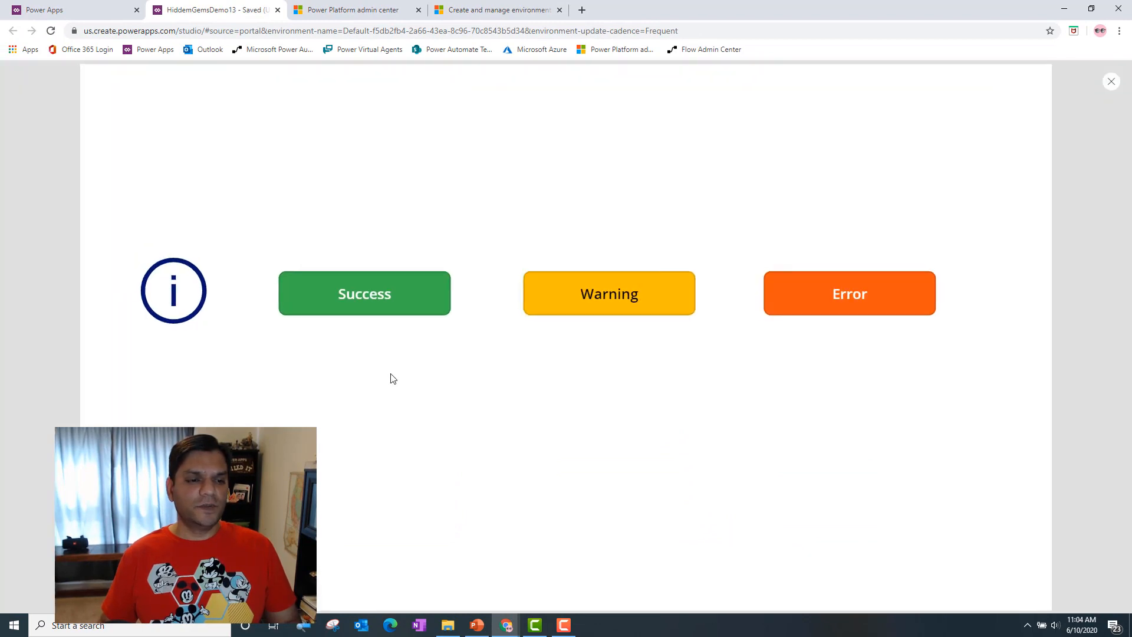
{"action": "left_click", "coordinate": [182, 260]}
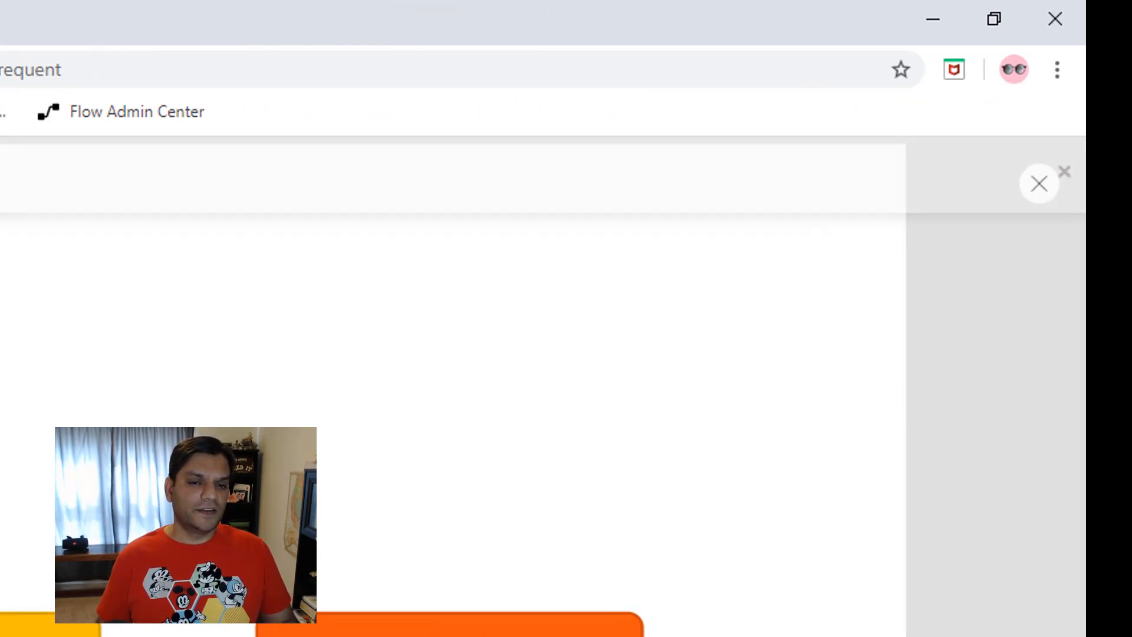
{"action": "left_click", "coordinate": [550, 375]}
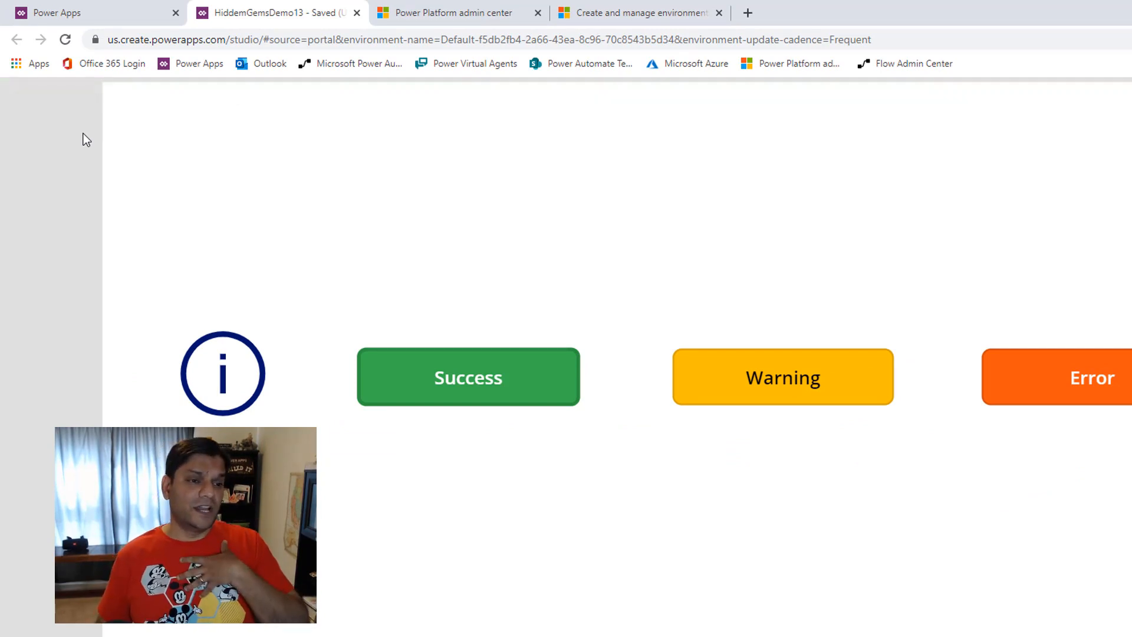
{"action": "left_click", "coordinate": [381, 376]}
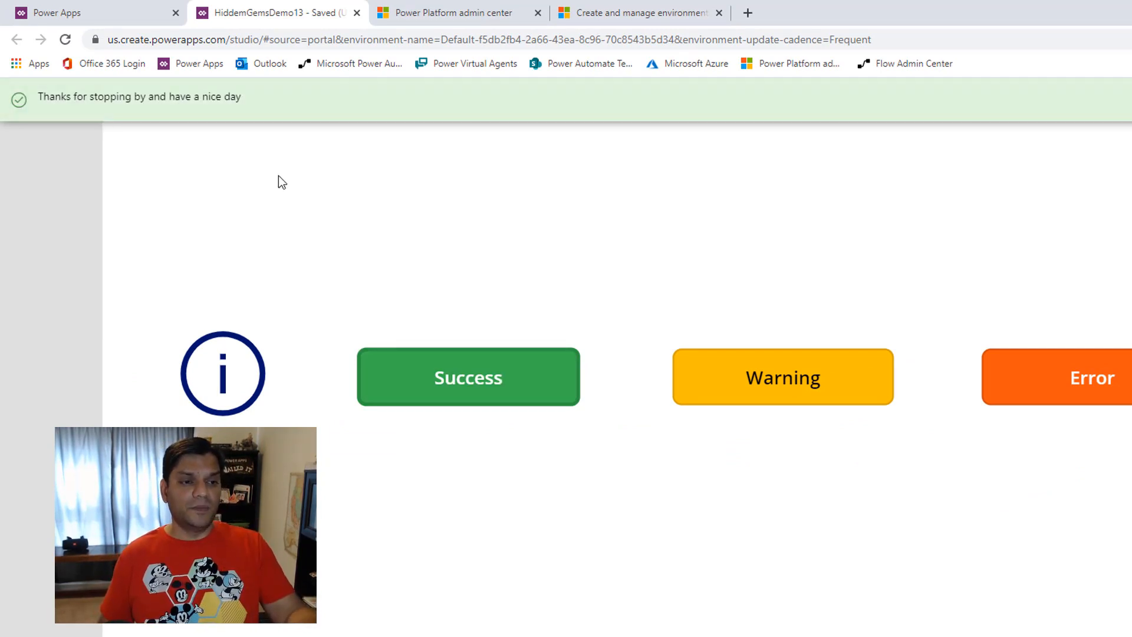
{"action": "left_click", "coordinate": [846, 385]}
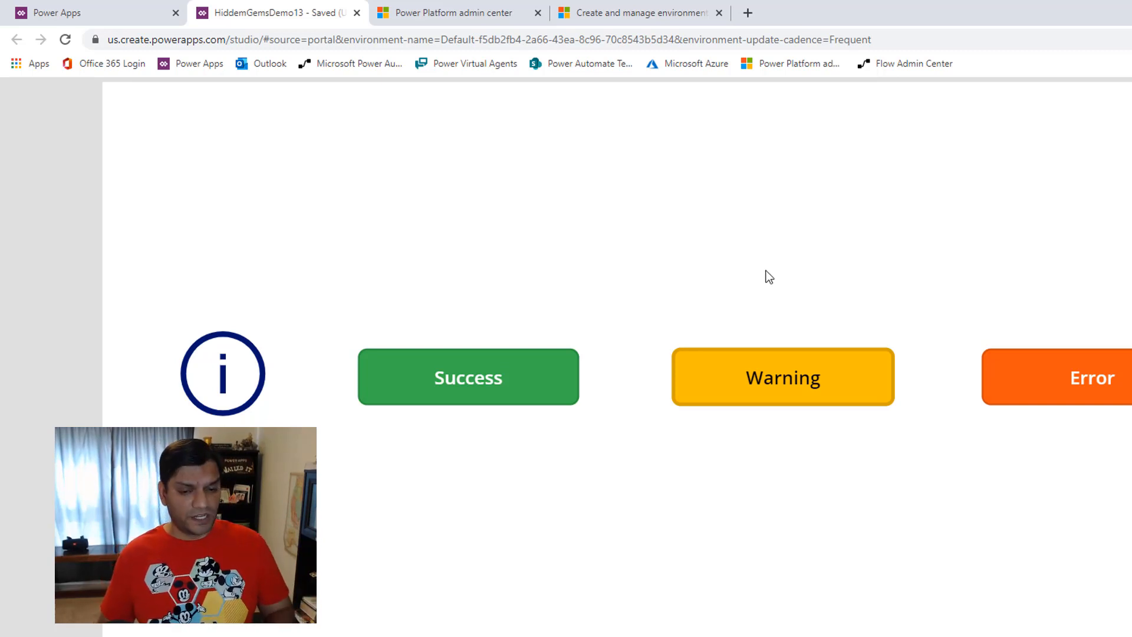
{"action": "left_click", "coordinate": [986, 373]}
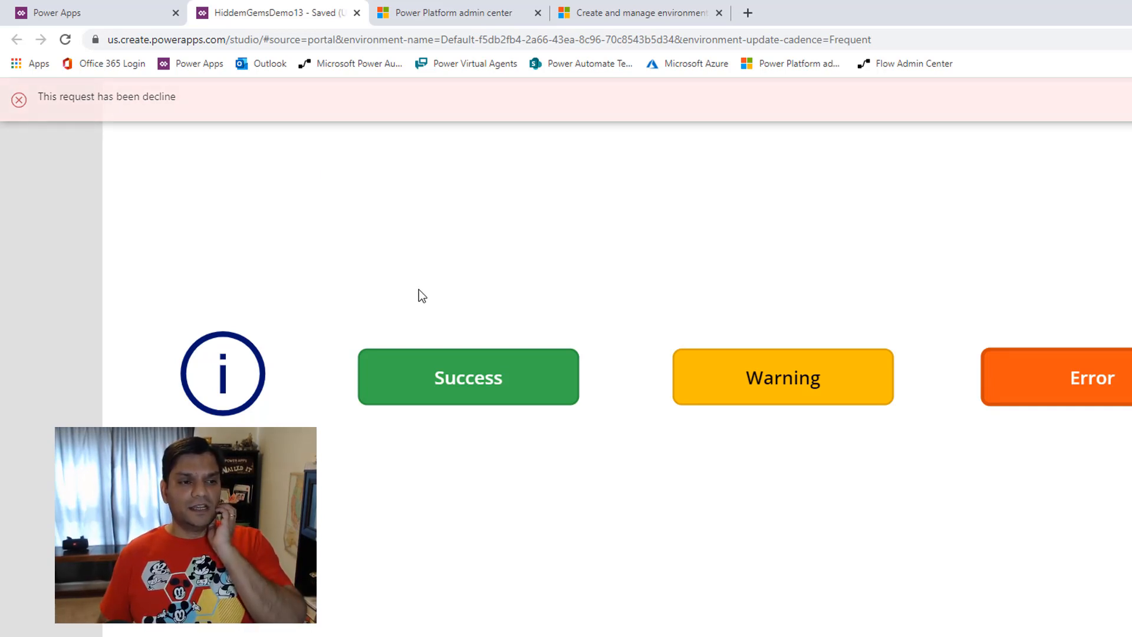
Step: Retest the Success and Error notifications, dismissing the error banner manually, and return from the preview to the editor
{"action": "left_click", "coordinate": [528, 379]}
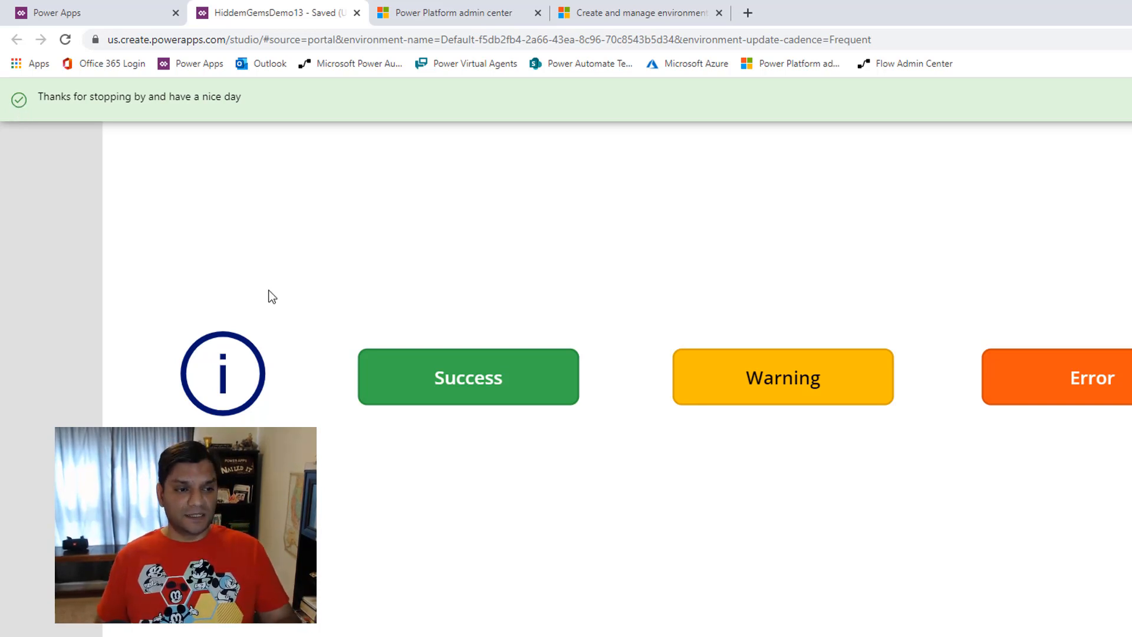
{"action": "left_click", "coordinate": [1026, 380]}
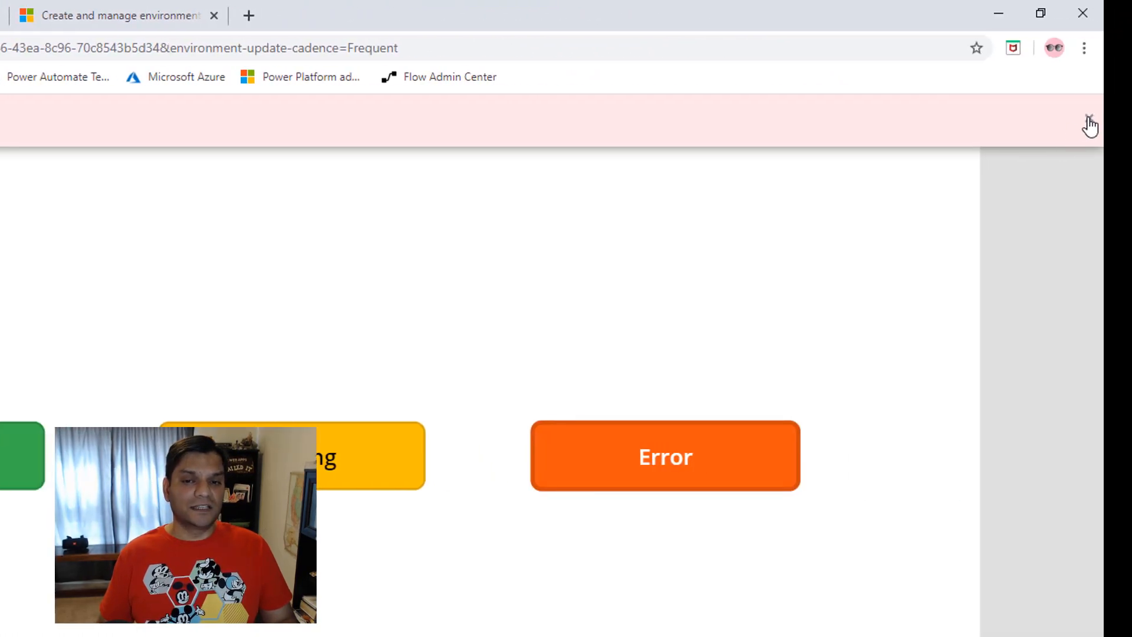
{"action": "left_click", "coordinate": [1090, 124]}
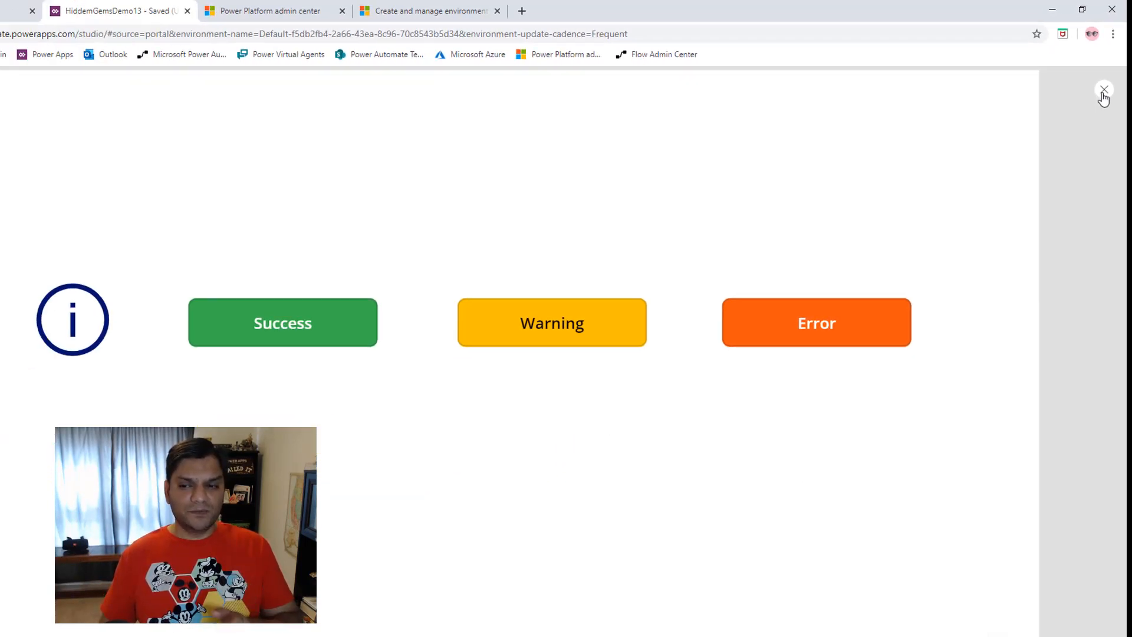
{"action": "left_click", "coordinate": [1104, 90]}
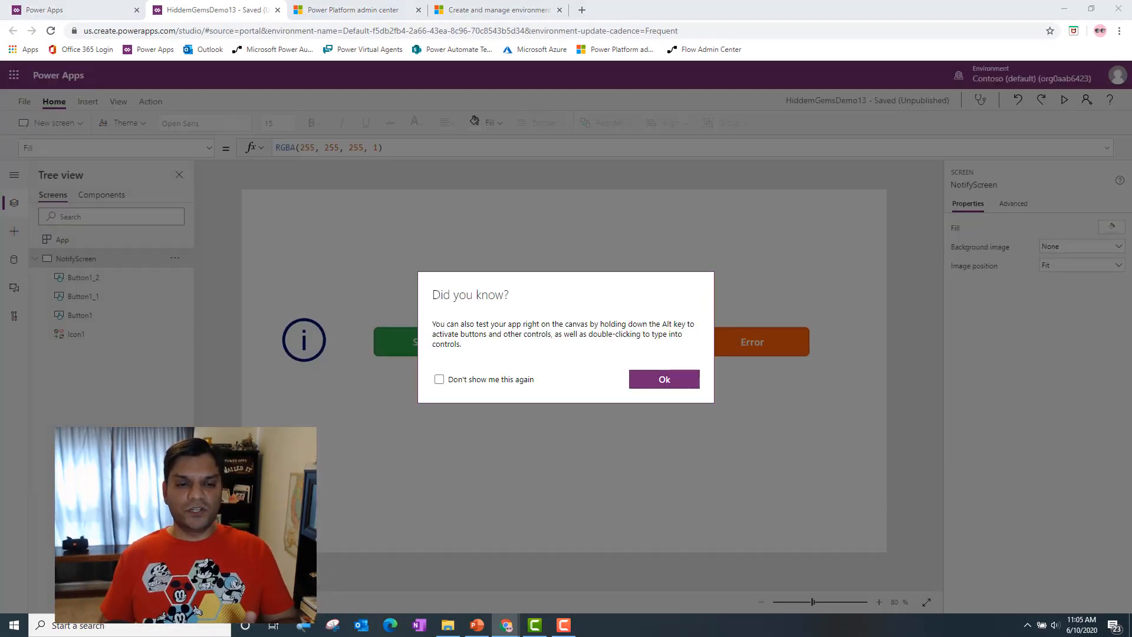
{"action": "left_click", "coordinate": [663, 383]}
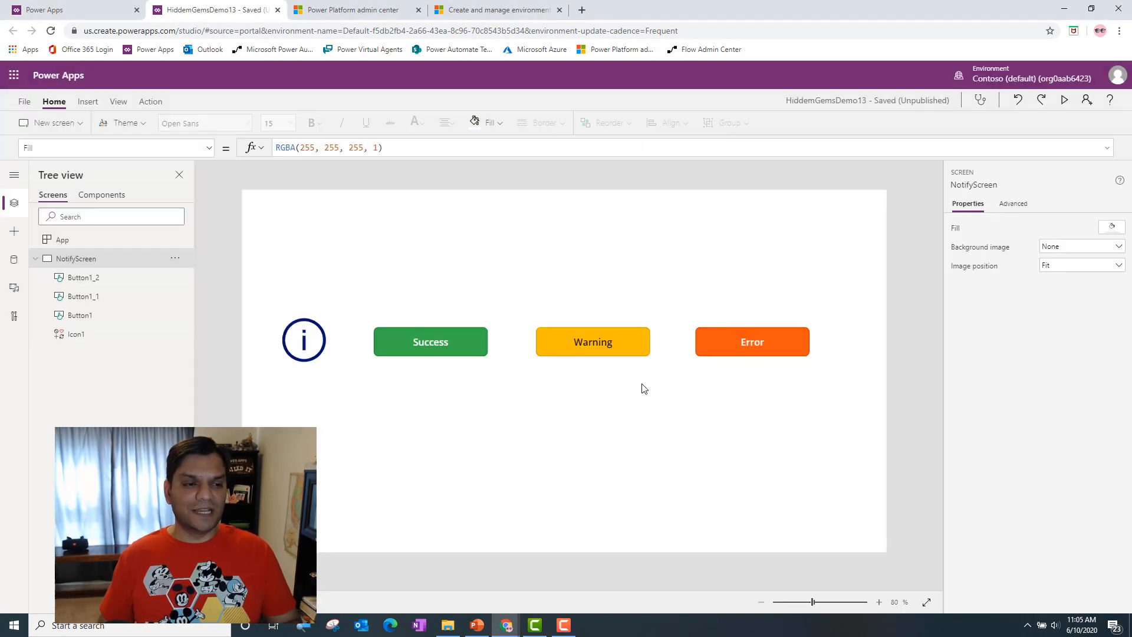
Step: Add a new blank screen to the app and rename it NotifyScreen2
{"action": "left_click", "coordinate": [51, 125]}
{"action": "left_click", "coordinate": [62, 153]}
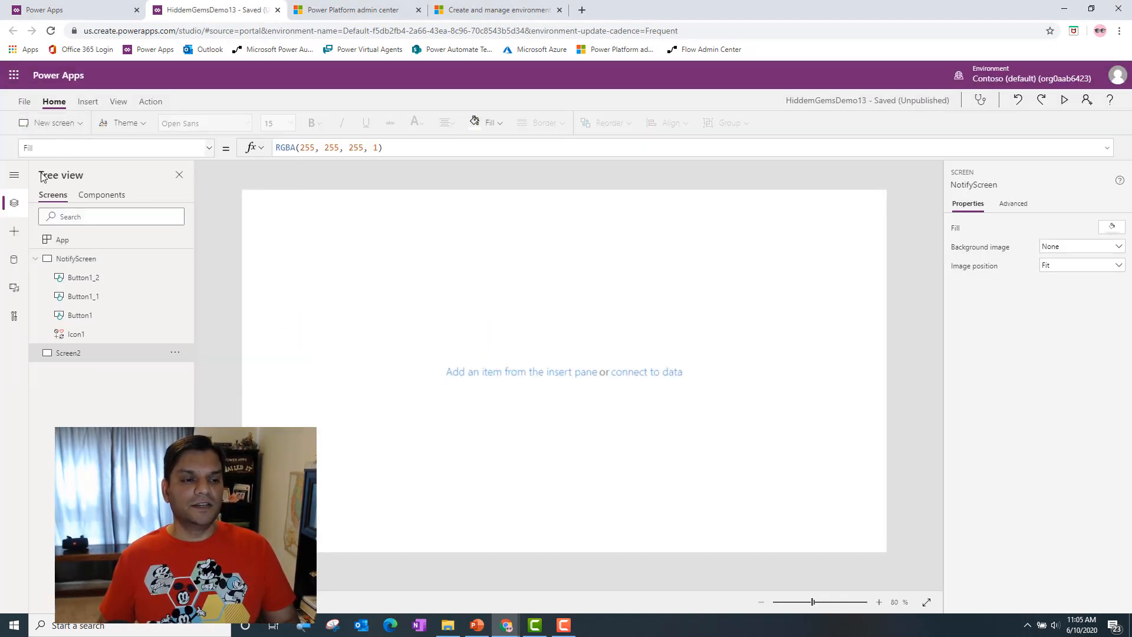
{"action": "double_click", "coordinate": [70, 354]}
{"action": "key", "text": "End"}
{"action": "key", "text": "BackSpace"}
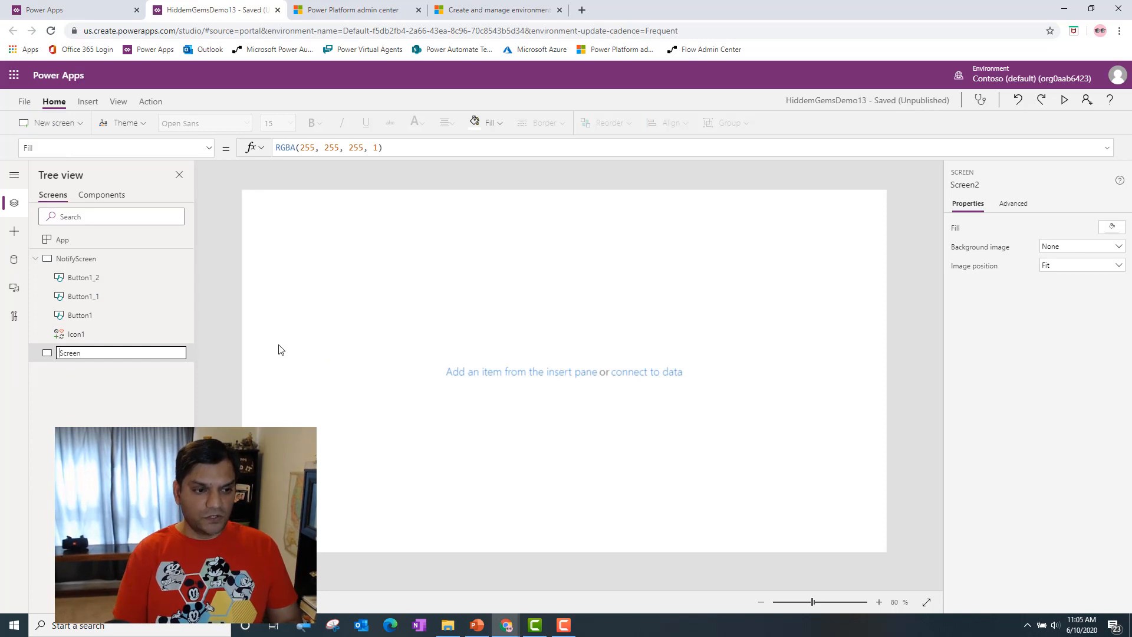
{"action": "key", "text": "Home"}
{"action": "type", "text": "NotifyScreen"}
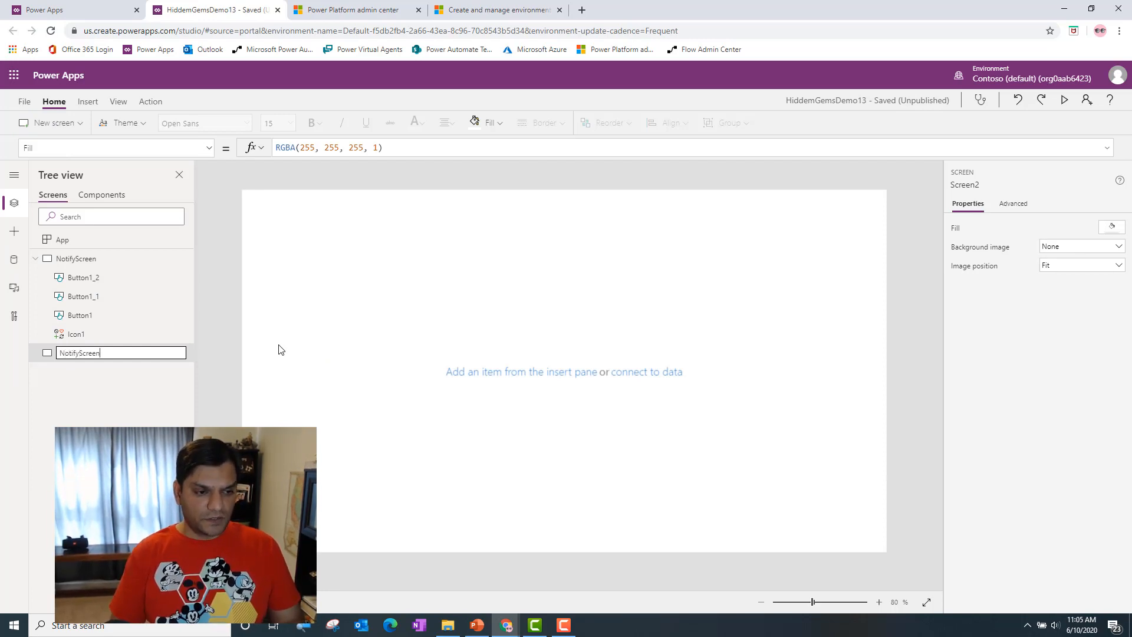
{"action": "type", "text": "2"}
{"action": "key", "text": "Return"}
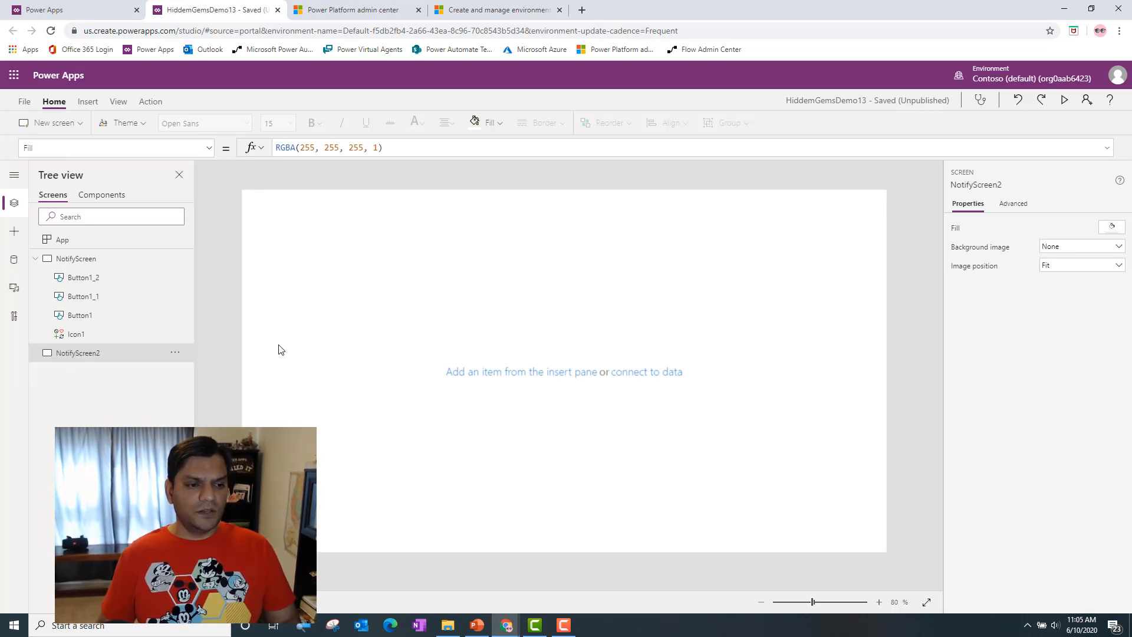
Step: Insert a button about 258 by 65 near the centre of NotifyScreen2 and set its text to Submit
{"action": "left_click", "coordinate": [88, 102]}
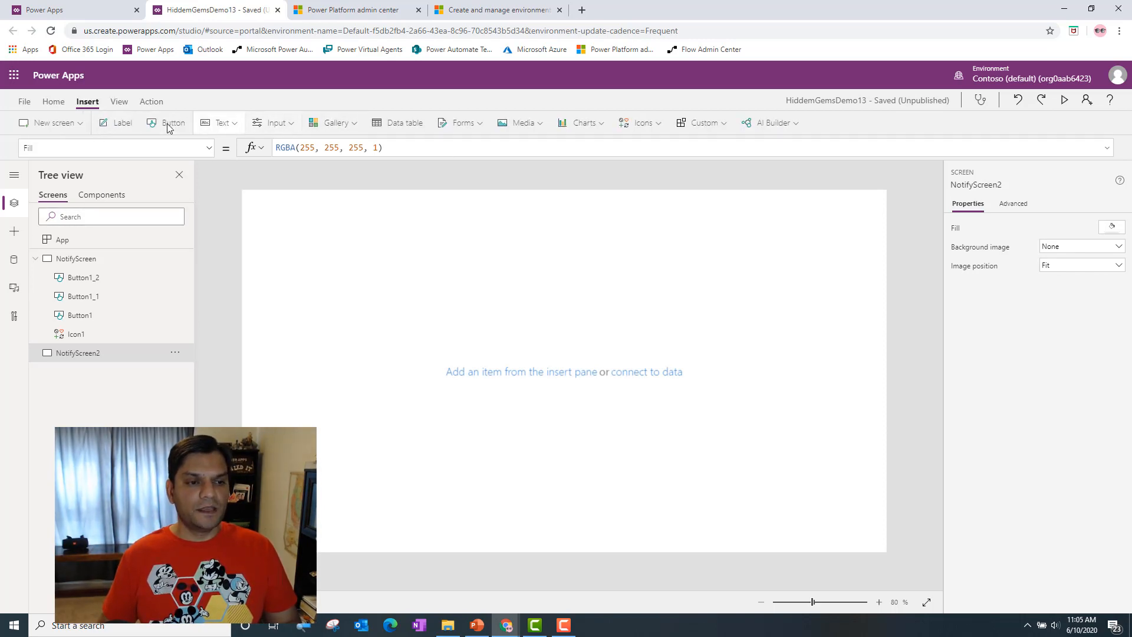
{"action": "left_click", "coordinate": [147, 123]}
{"action": "left_click_drag", "start_coordinate": [318, 222], "coordinate": [599, 367]}
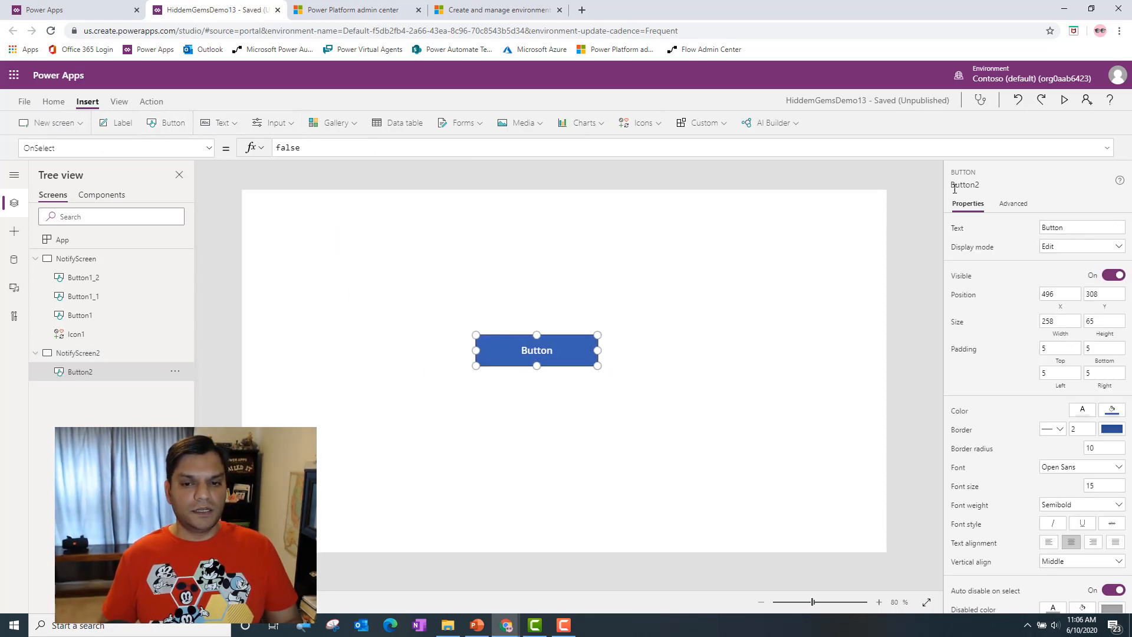
{"action": "left_click", "coordinate": [1075, 227]}
{"action": "type", "text": "S"}
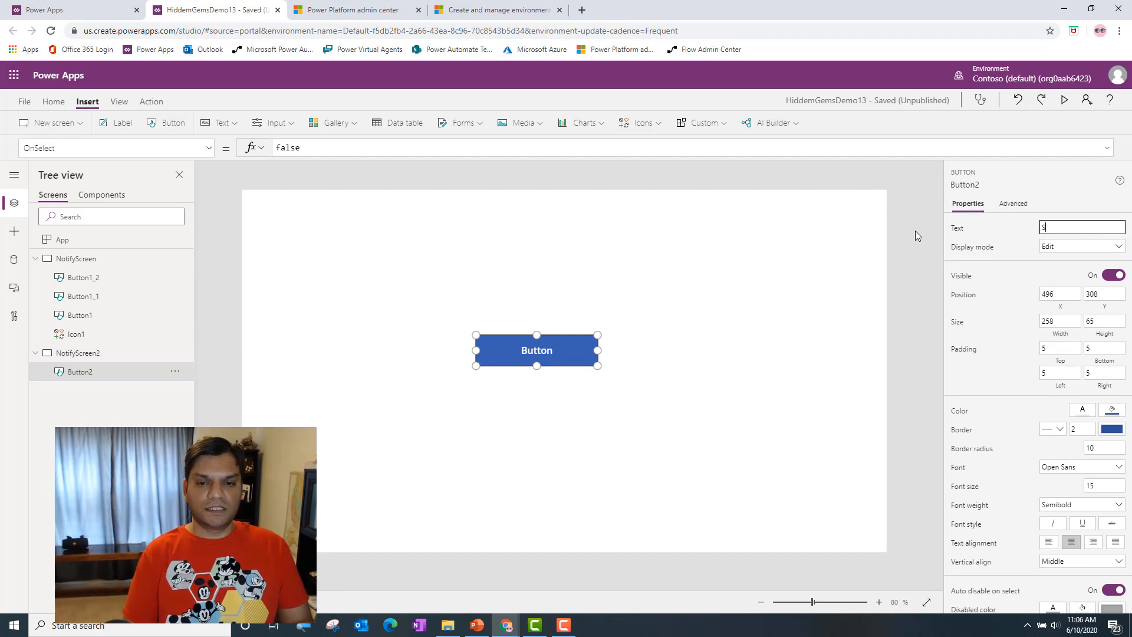
{"action": "type", "text": "ubmit"}
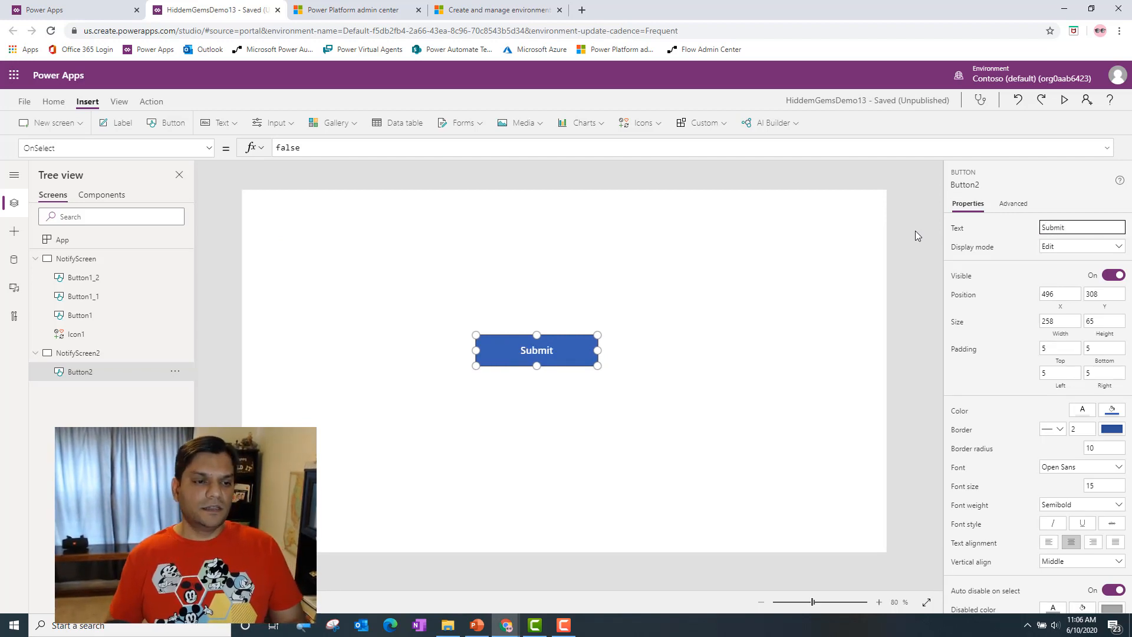
Step: Set the Submit button's font size to 28
{"action": "left_click", "coordinate": [52, 102]}
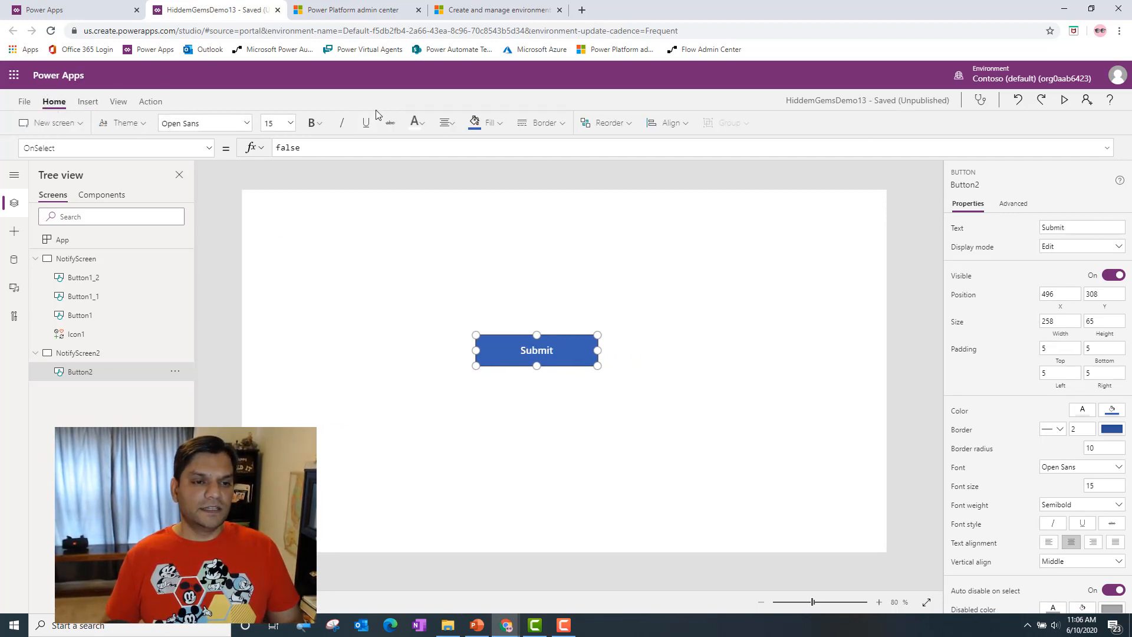
{"action": "left_click", "coordinate": [283, 125]}
{"action": "left_click", "coordinate": [280, 287]}
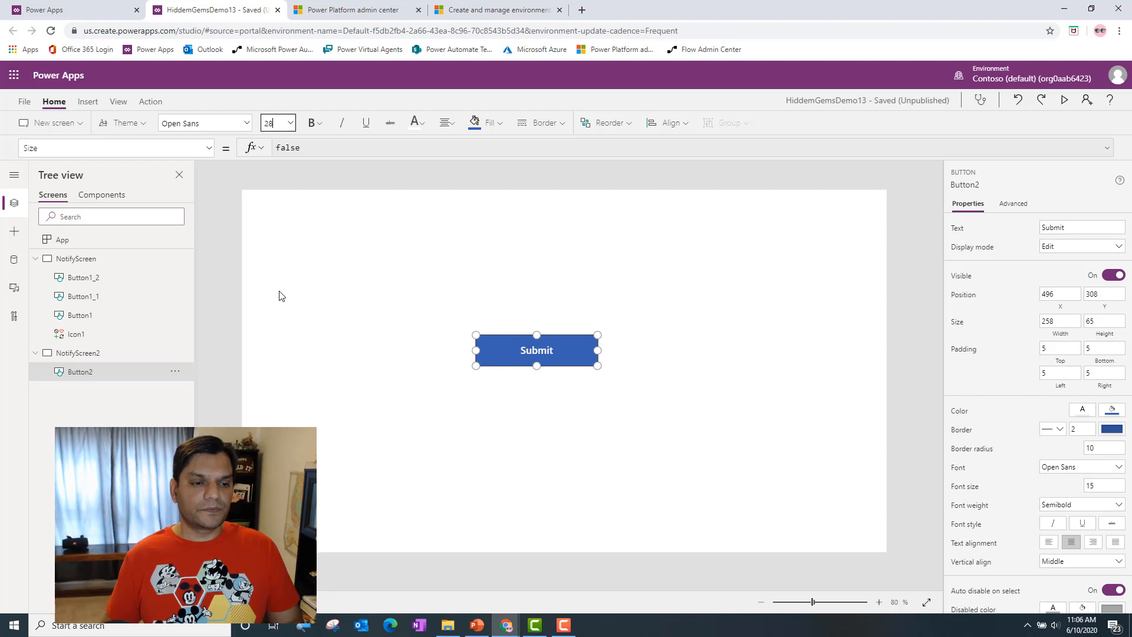
{"action": "left_click", "coordinate": [415, 301]}
Step: Insert a text input above and to the left of the Submit button, enlarged to about 430 by 61
{"action": "left_click", "coordinate": [88, 101]}
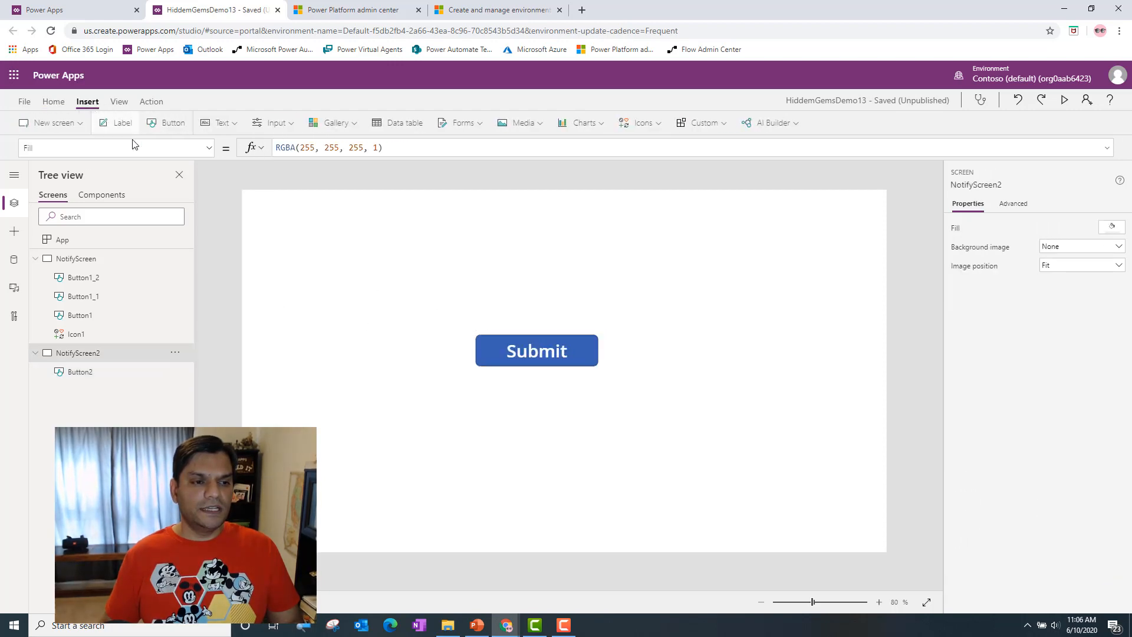
{"action": "left_click", "coordinate": [217, 124]}
{"action": "left_click", "coordinate": [234, 168]}
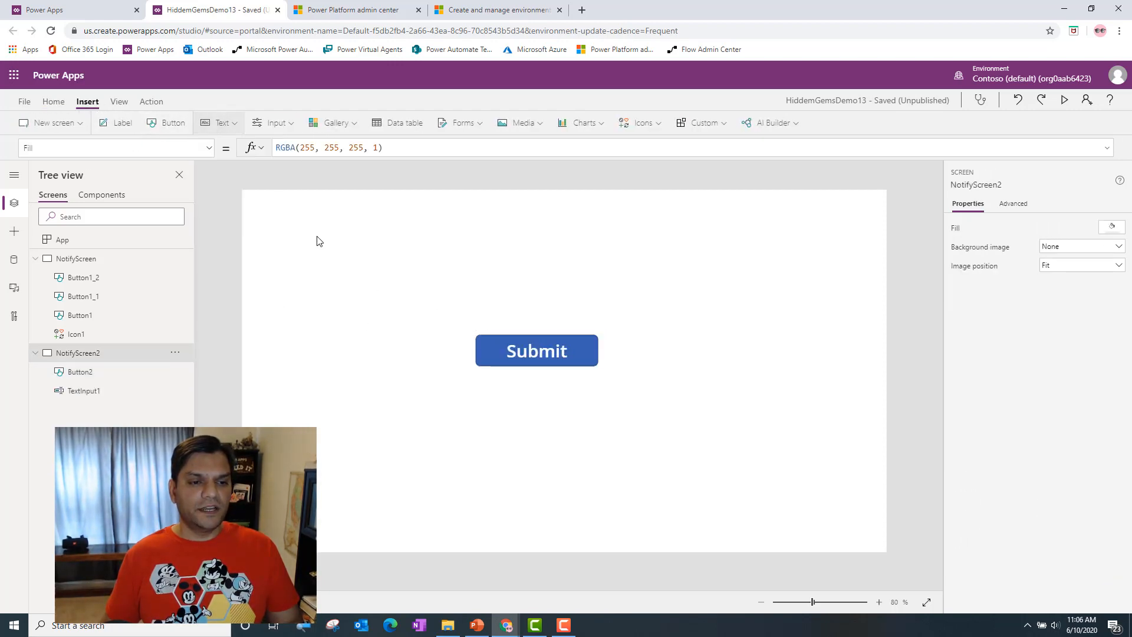
{"action": "left_click_drag", "start_coordinate": [370, 268], "coordinate": [384, 281]}
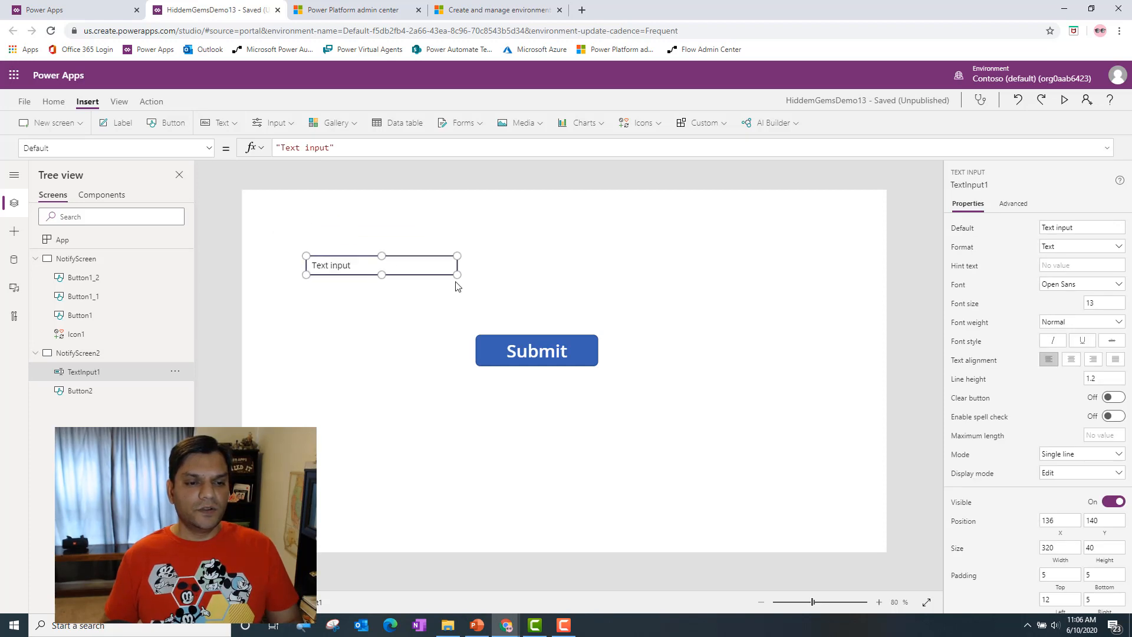
{"action": "left_click_drag", "start_coordinate": [458, 275], "coordinate": [509, 285]}
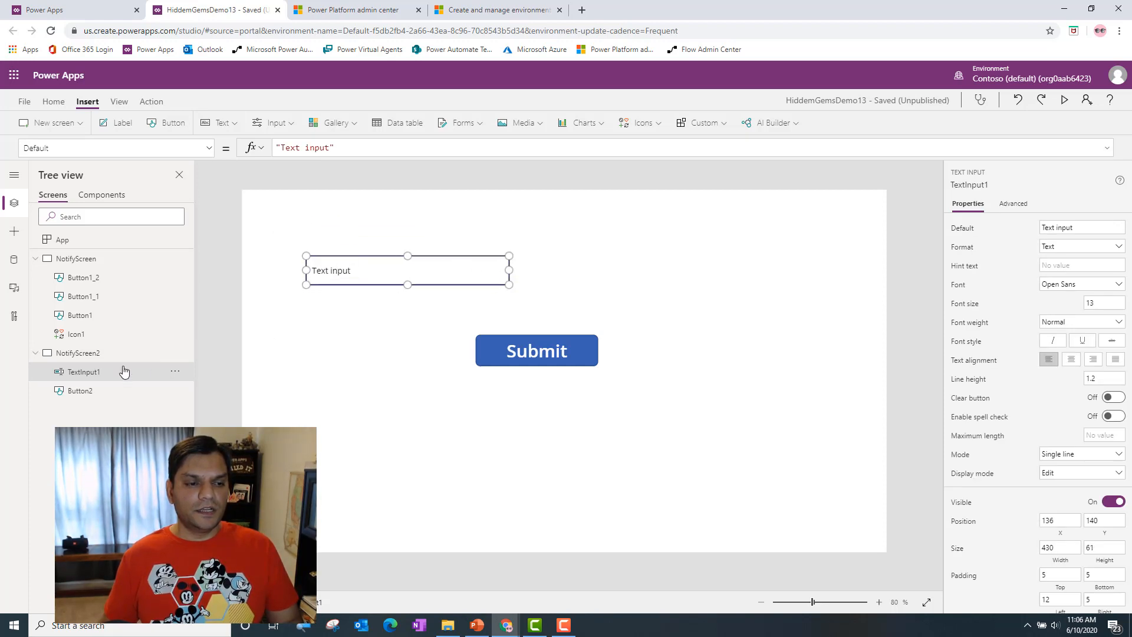
Step: Clear the text input's default value and set its hint text to "Add first name"
{"action": "left_click", "coordinate": [1096, 229]}
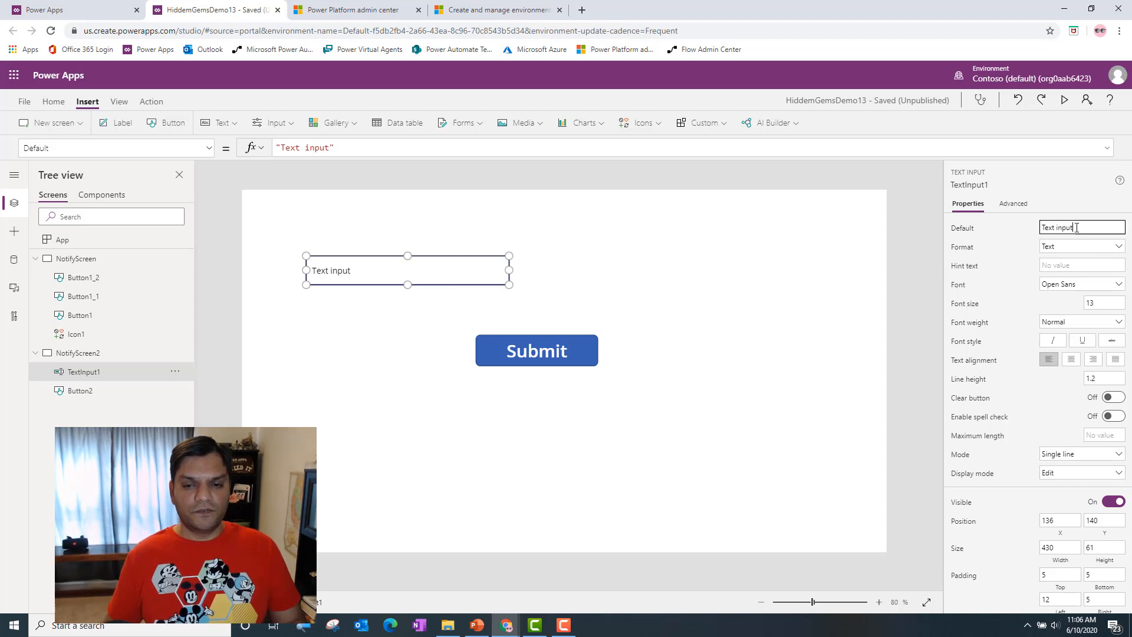
{"action": "key", "text": "ctrl+a"}
{"action": "key", "text": "BackSpace"}
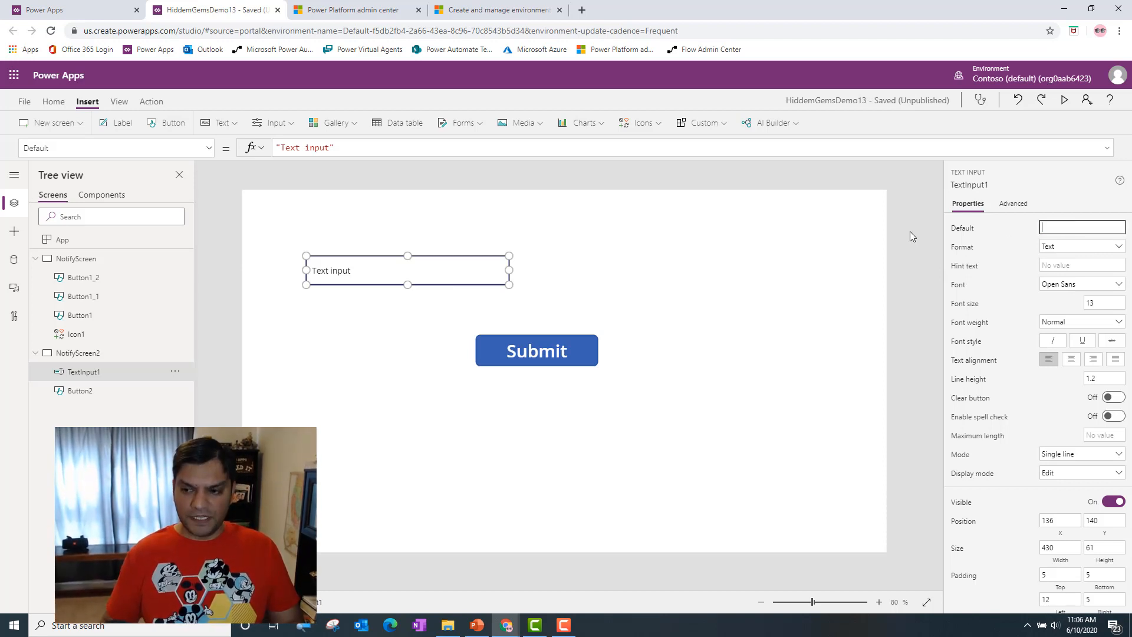
{"action": "left_click", "coordinate": [1071, 267]}
{"action": "type", "text": "Add"}
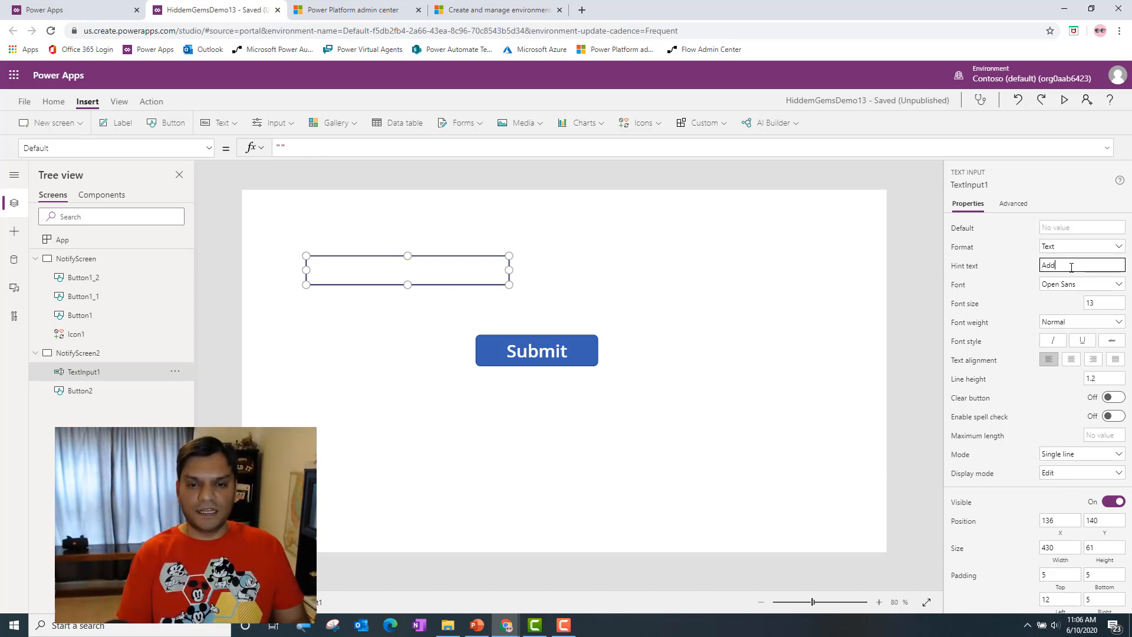
{"action": "type", "text": " fir"}
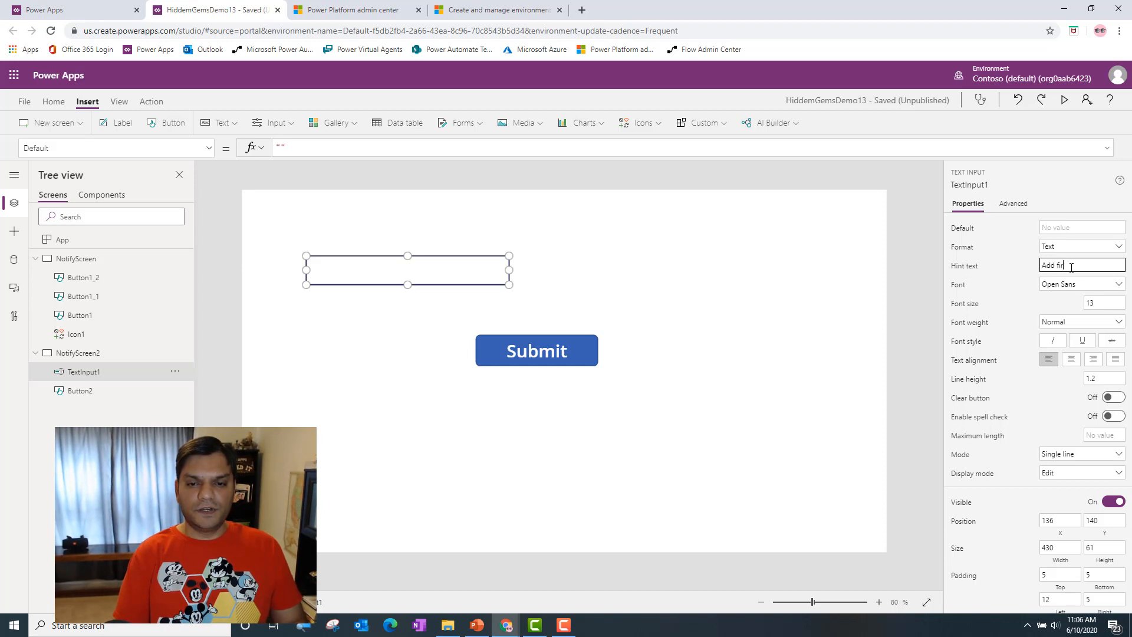
{"action": "type", "text": "st name"}
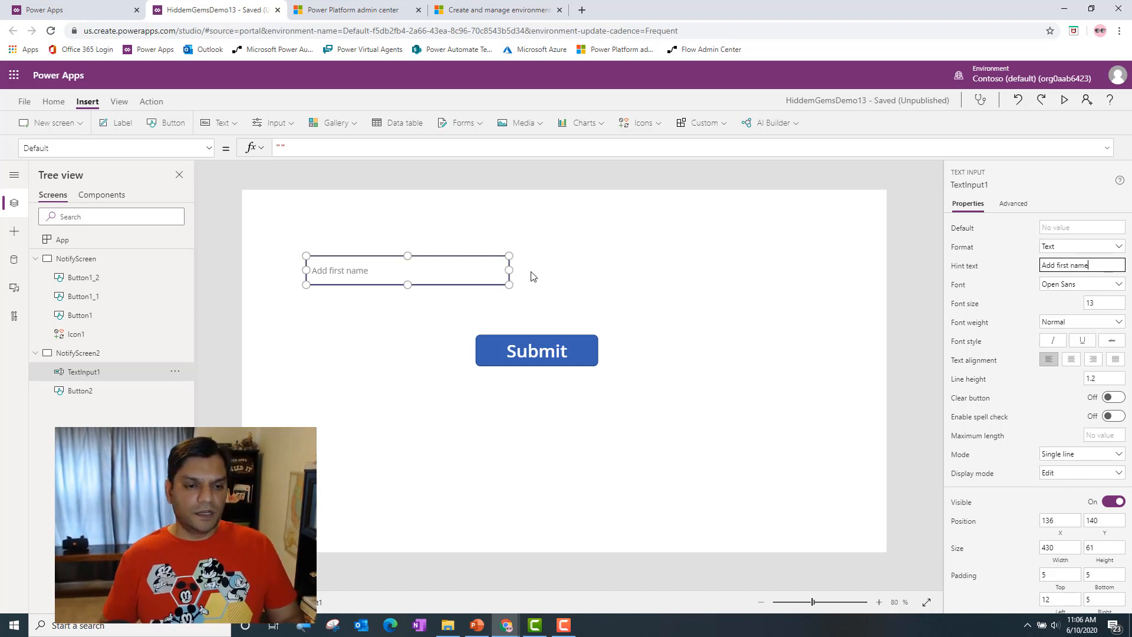
Step: Duplicate the first name text input and place the copy beside it on the same row, at about X 649, Y 140
{"action": "left_click", "coordinate": [490, 271]}
{"action": "key", "text": "ctrl+c"}
{"action": "key", "text": "ctrl+v"}
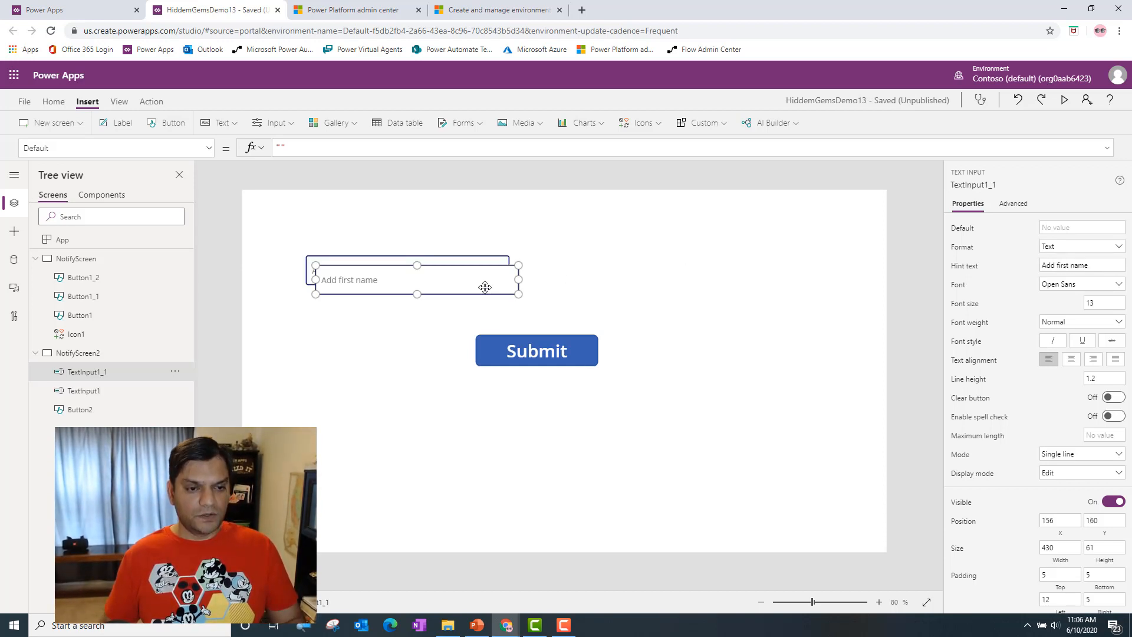
{"action": "left_click_drag", "start_coordinate": [486, 286], "coordinate": [718, 275]}
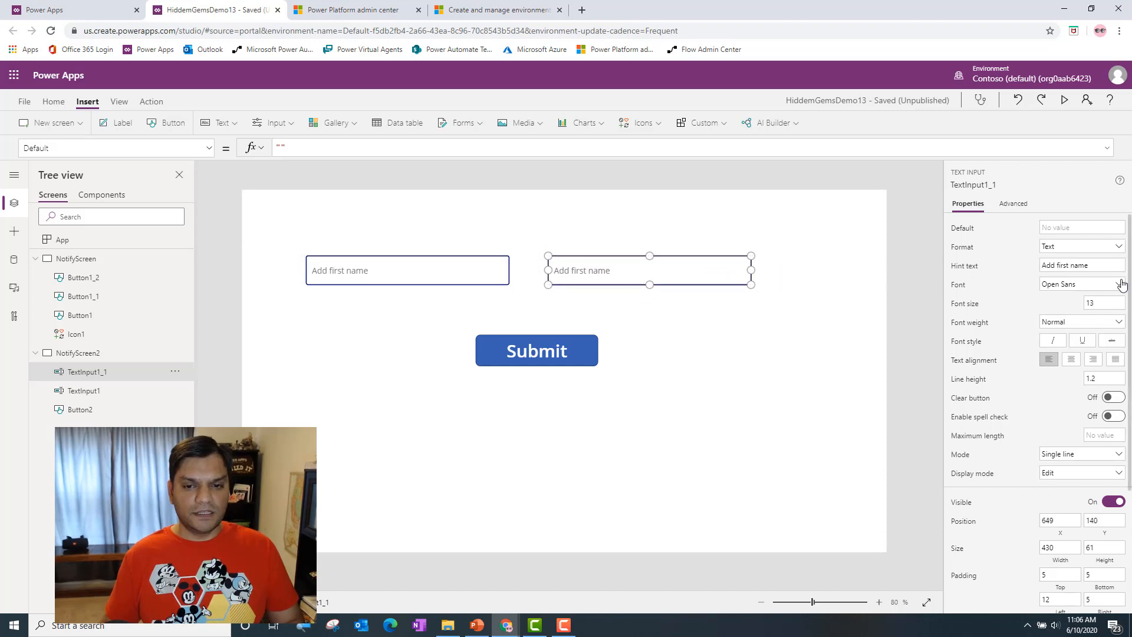
Step: Change the hint text of the copied text input to "Add second name"
{"action": "left_click", "coordinate": [1066, 270]}
{"action": "double_click", "coordinate": [1065, 270]}
{"action": "type", "text": "second"}
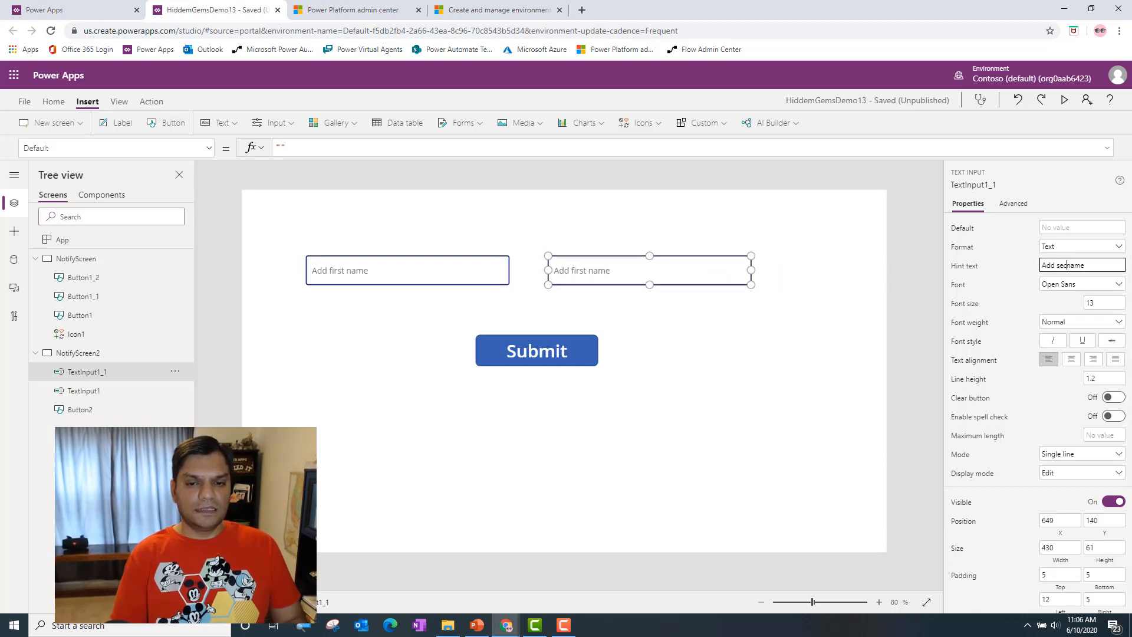
{"action": "left_click", "coordinate": [692, 361]}
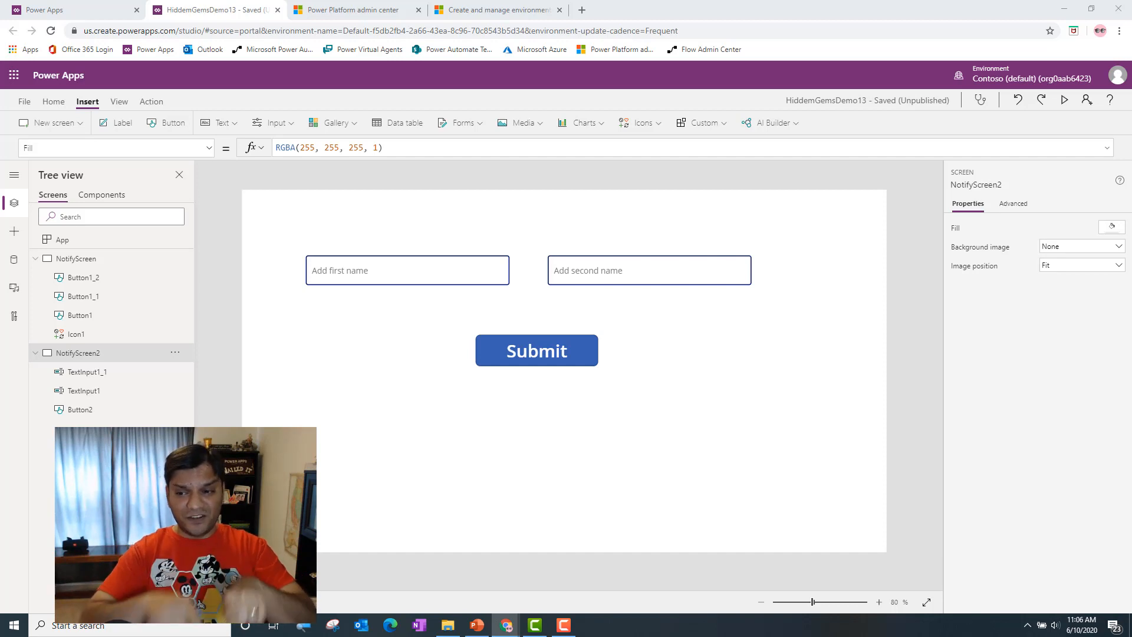
Step: Open the Submit button's OnSelect formula in the expanded editor and clear its default false value
{"action": "left_click", "coordinate": [563, 351]}
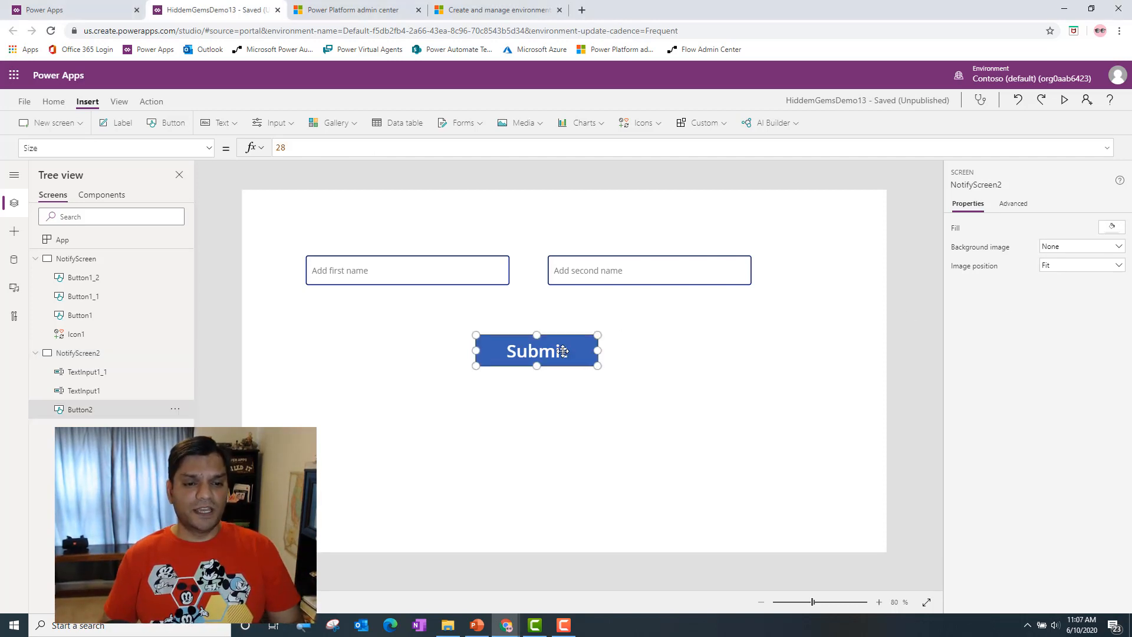
{"action": "left_click", "coordinate": [1107, 148]}
{"action": "left_click", "coordinate": [26, 148]}
{"action": "type", "text": "OnSelect"}
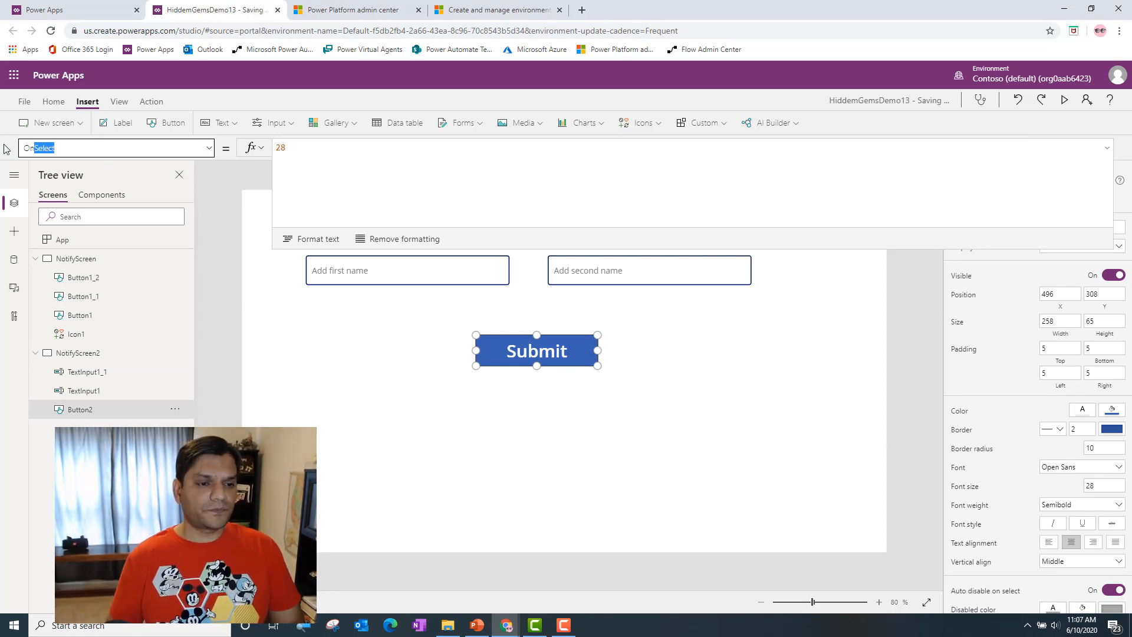
{"action": "key", "text": "Return"}
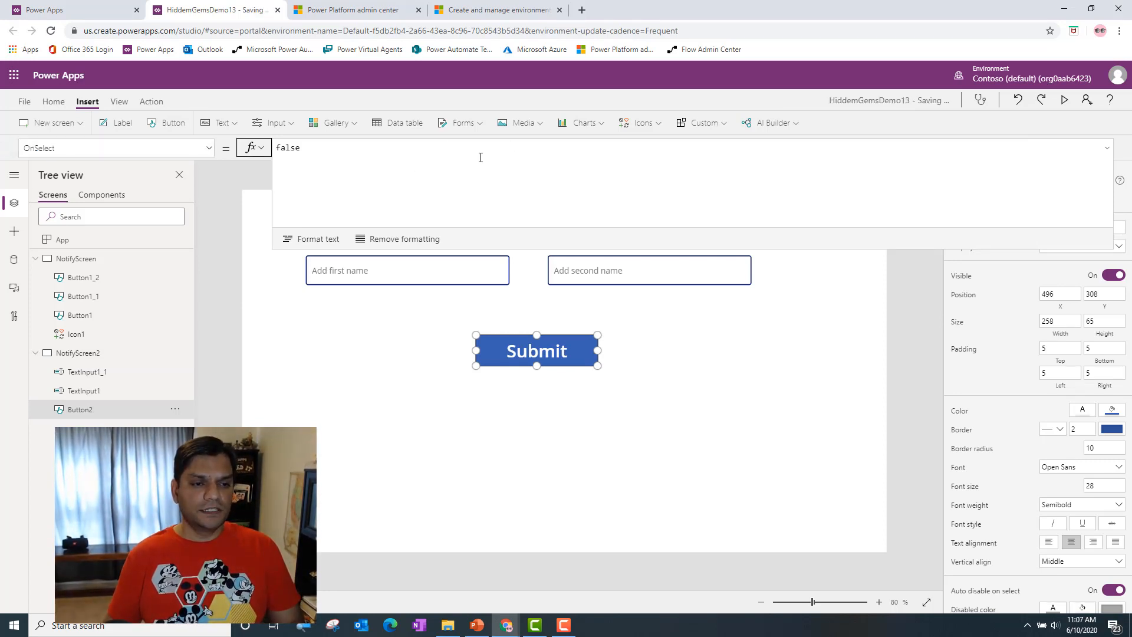
{"action": "left_click", "coordinate": [476, 161]}
{"action": "key", "text": "BackSpace"}
{"action": "key", "text": "BackSpace"}
{"action": "key", "text": "BackSpace"}
{"action": "key", "text": "BackSpace"}
{"action": "key", "text": "BackSpace"}
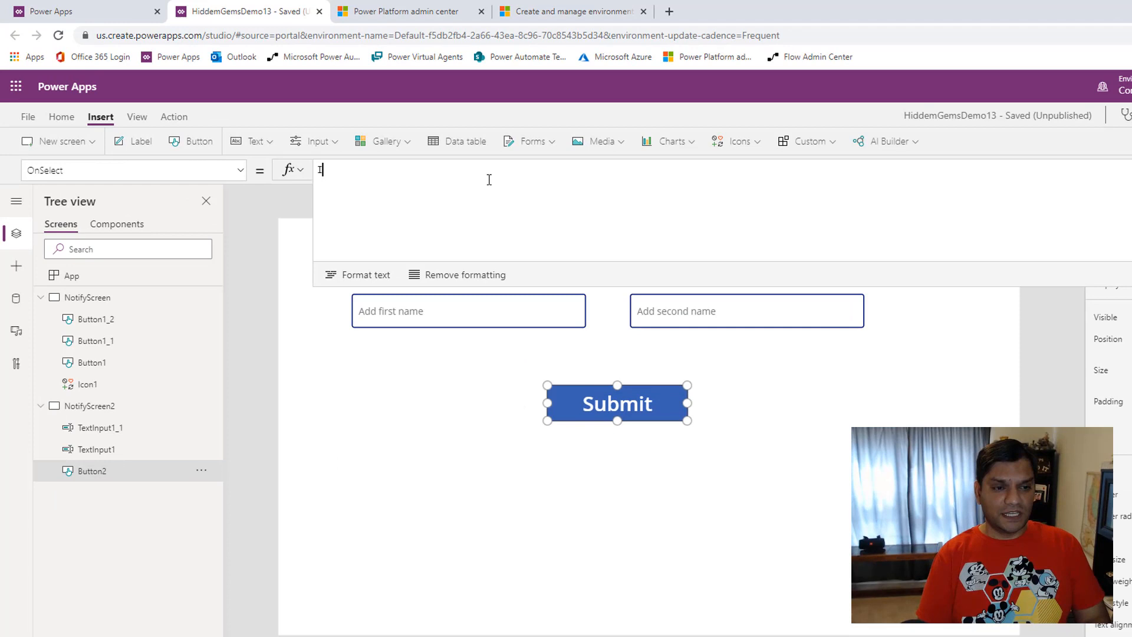
Step: Start an If formula in the Submit button's OnSelect, with an IsBlank check on its own line between the parentheses
{"action": "type", "text": "f("}
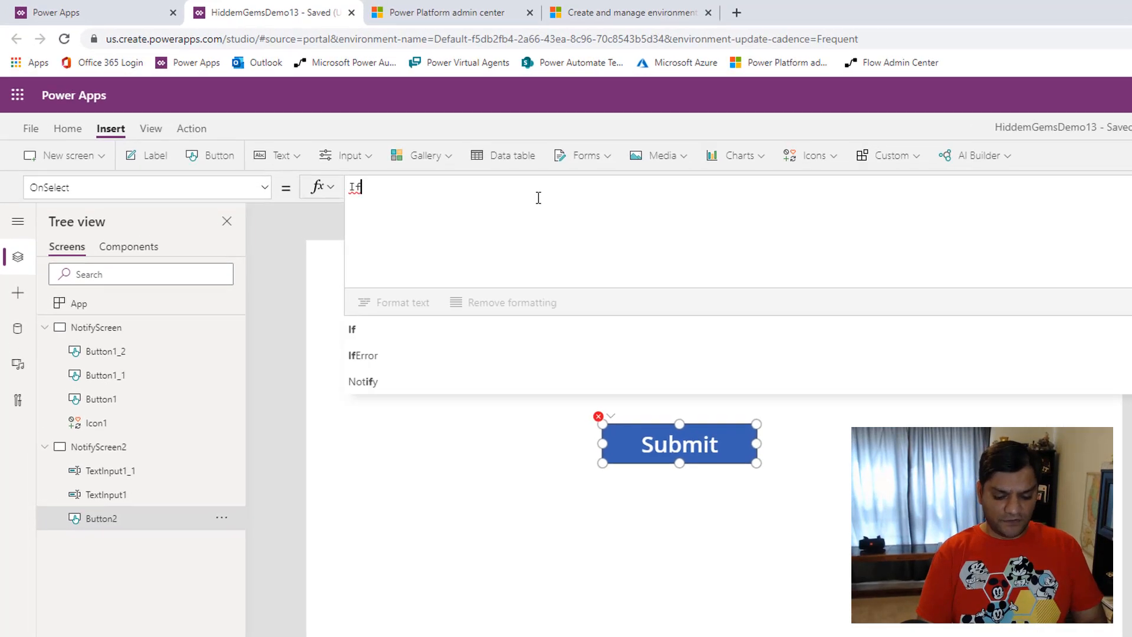
{"action": "key", "text": "shift+Return"}
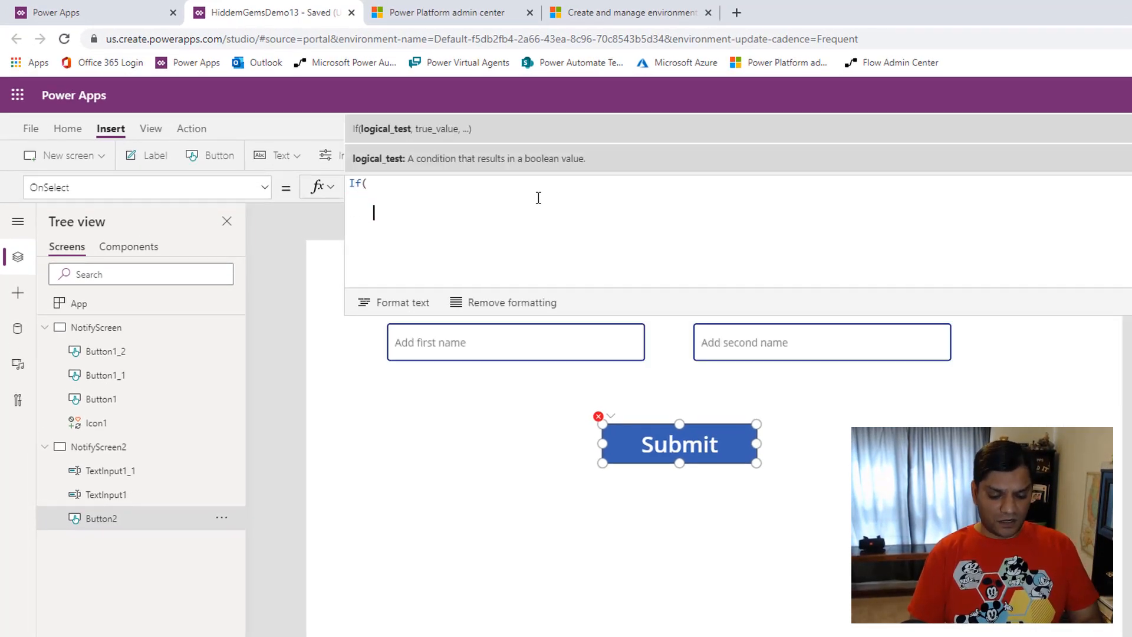
{"action": "type", "text": ")"}
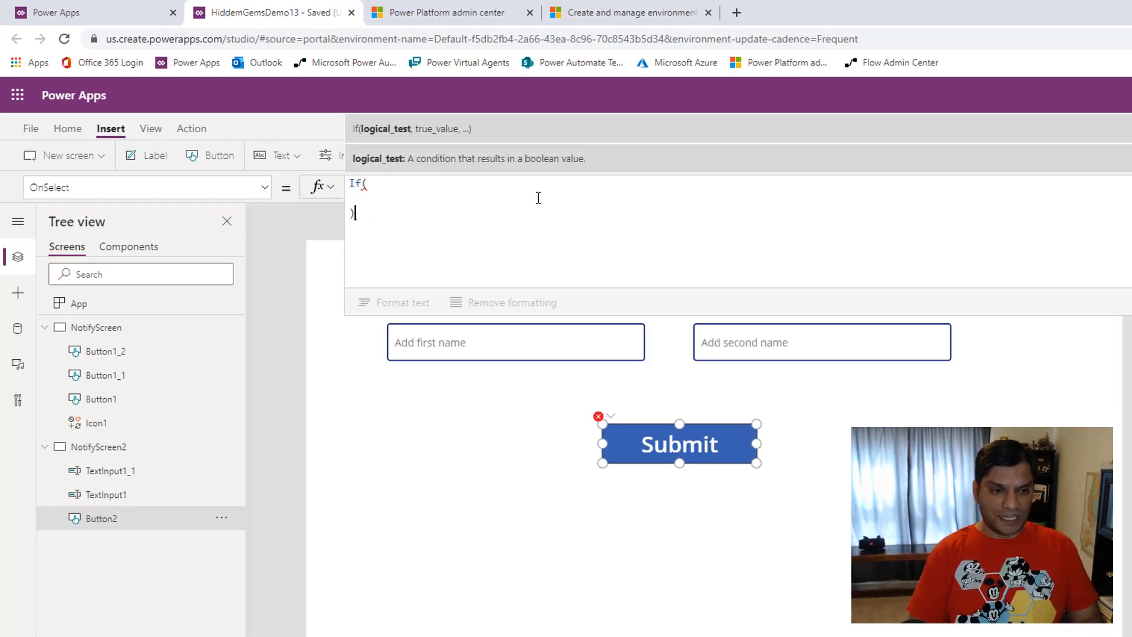
{"action": "key", "text": "Up"}
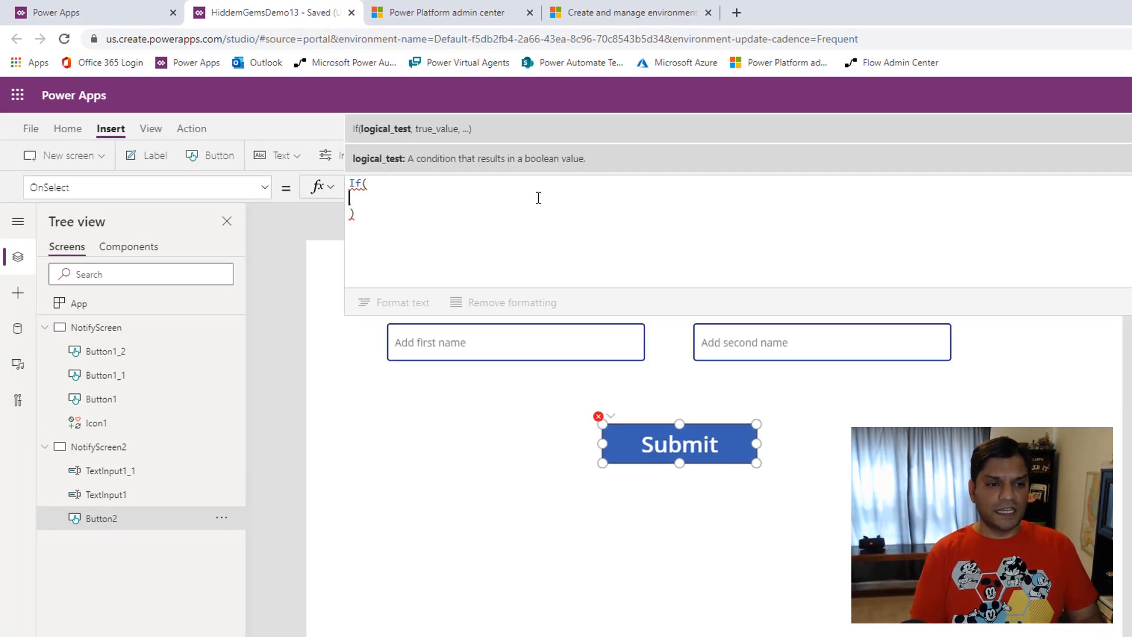
{"action": "type", "text": "Is"}
{"action": "key", "text": "Down"}
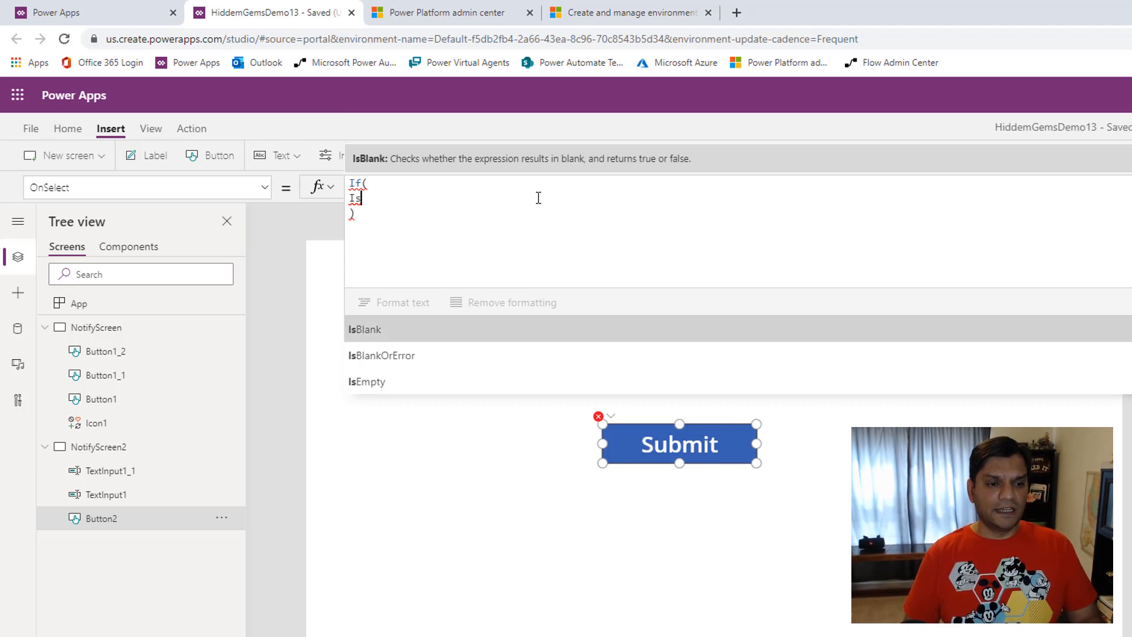
{"action": "key", "text": "Tab"}
Step: Rename the "Add first name" text input to FirstNameTextInput1
{"action": "left_click", "coordinate": [406, 361]}
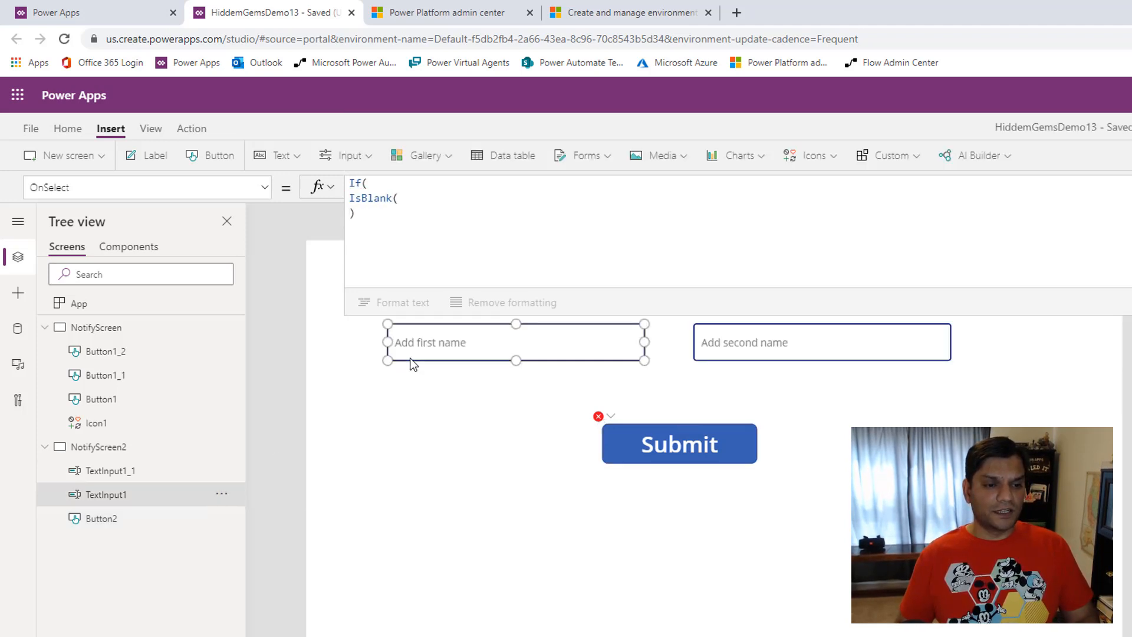
{"action": "double_click", "coordinate": [104, 499]}
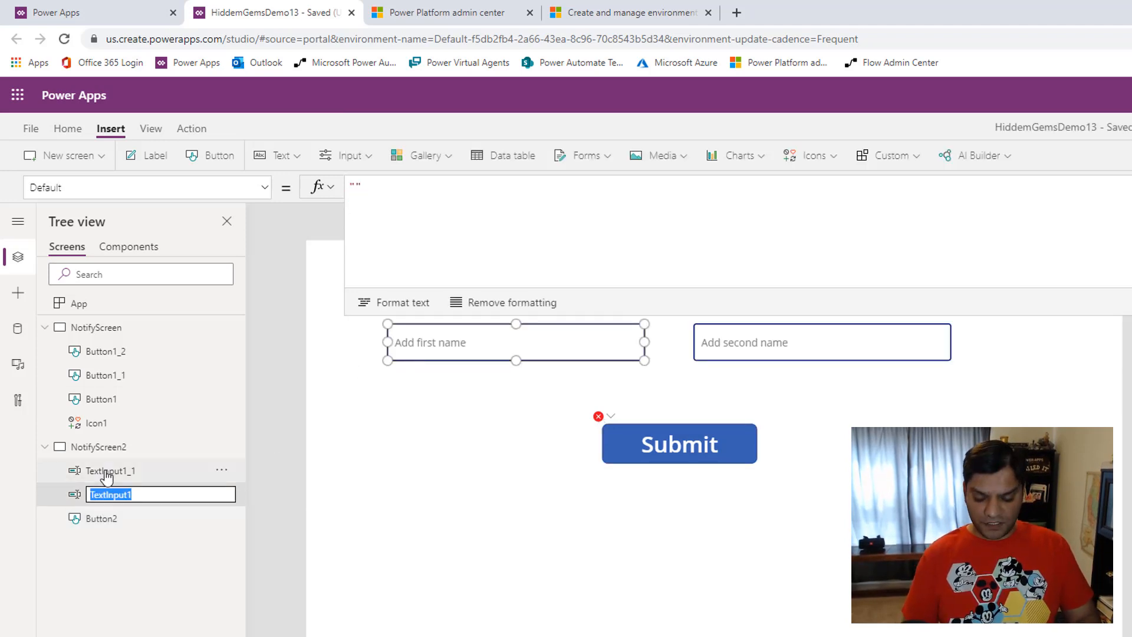
{"action": "key", "text": "Home"}
{"action": "type", "text": "FirstNam"}
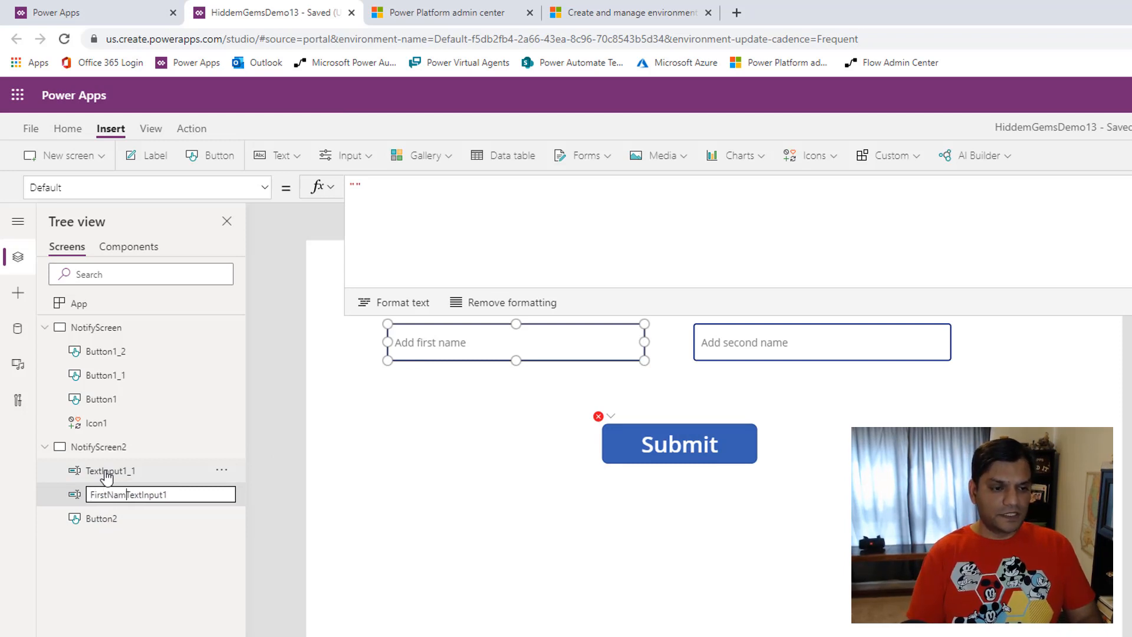
{"action": "type", "text": "e"}
{"action": "key", "text": "Return"}
Step: Rename the "Add second name" text input to LastNameTextInput1
{"action": "double_click", "coordinate": [146, 472]}
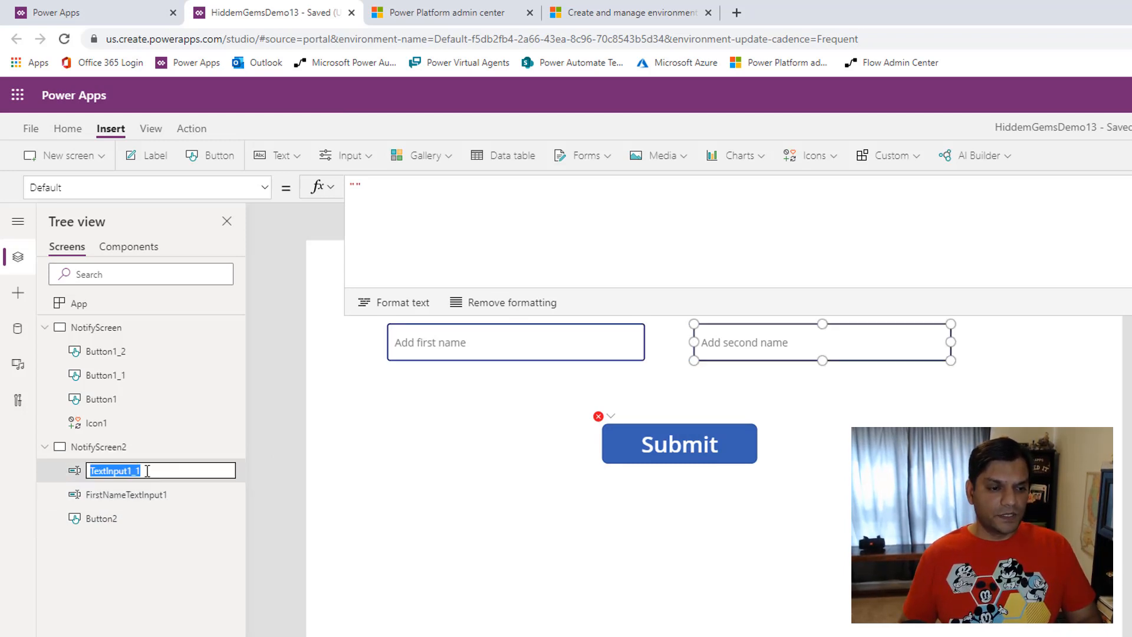
{"action": "key", "text": "End"}
{"action": "key", "text": "BackSpace"}
{"action": "key", "text": "BackSpace"}
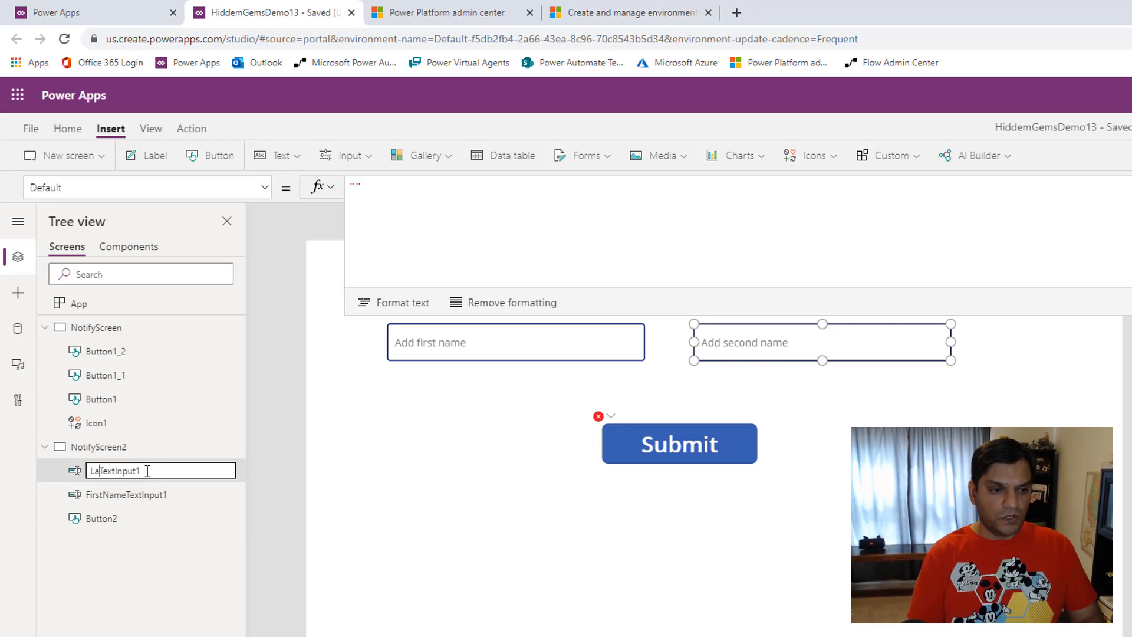
{"action": "type", "text": "LastName"}
{"action": "key", "text": "Return"}
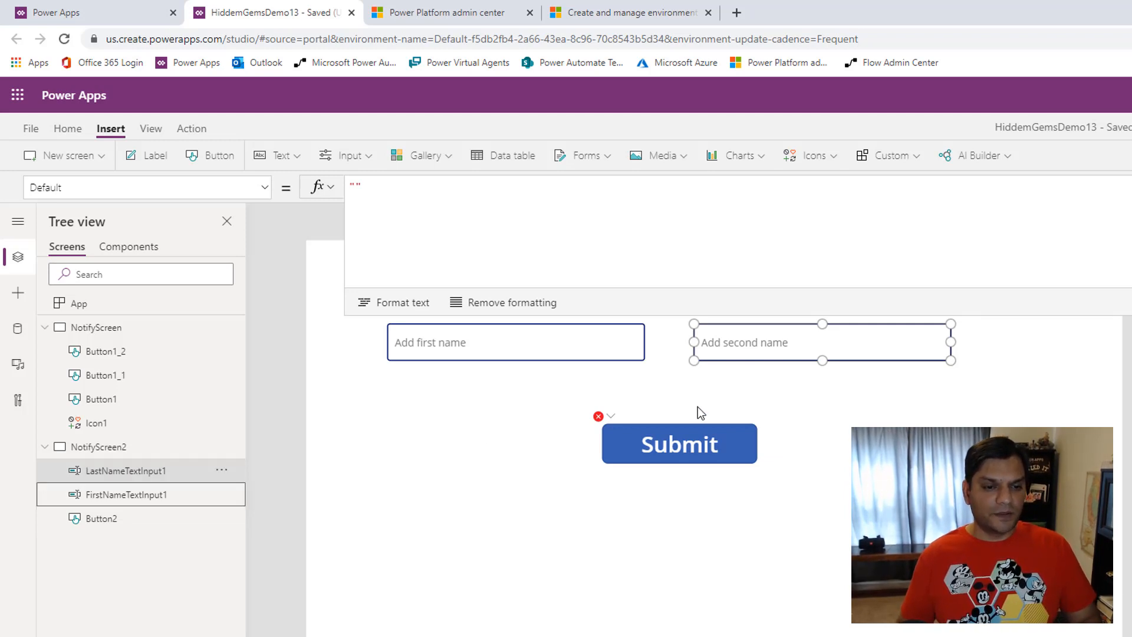
Step: Complete the first condition of the Submit button's OnSelect formula as IsBlank(FirstNameTextInput1)=true, followed by a comma
{"action": "left_click", "coordinate": [689, 428]}
{"action": "left_click", "coordinate": [470, 194]}
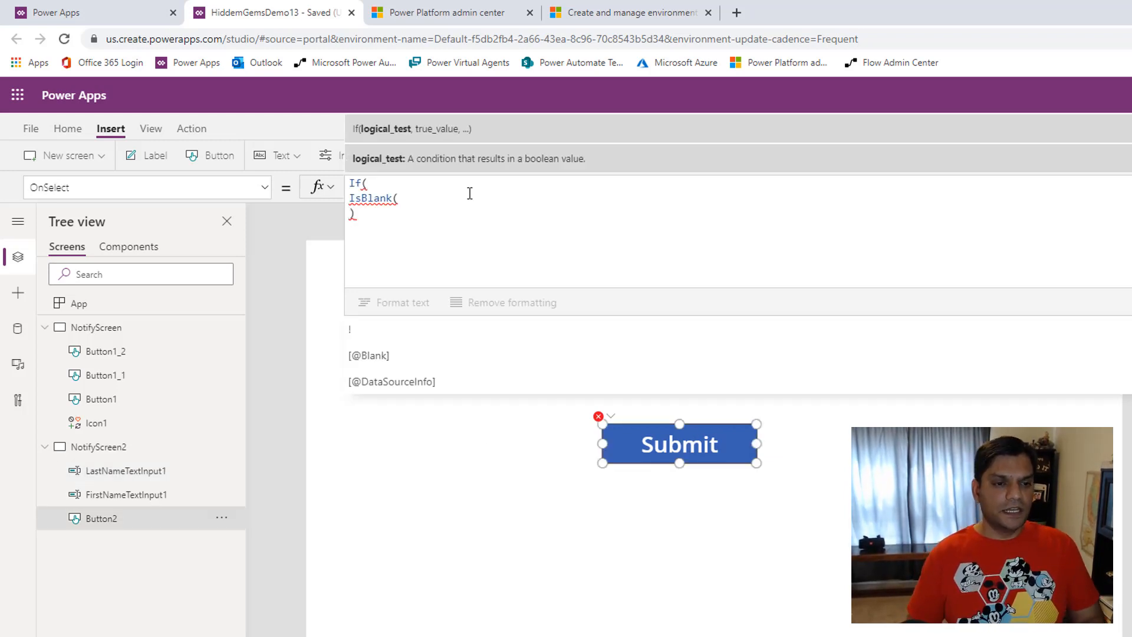
{"action": "left_click", "coordinate": [471, 203]}
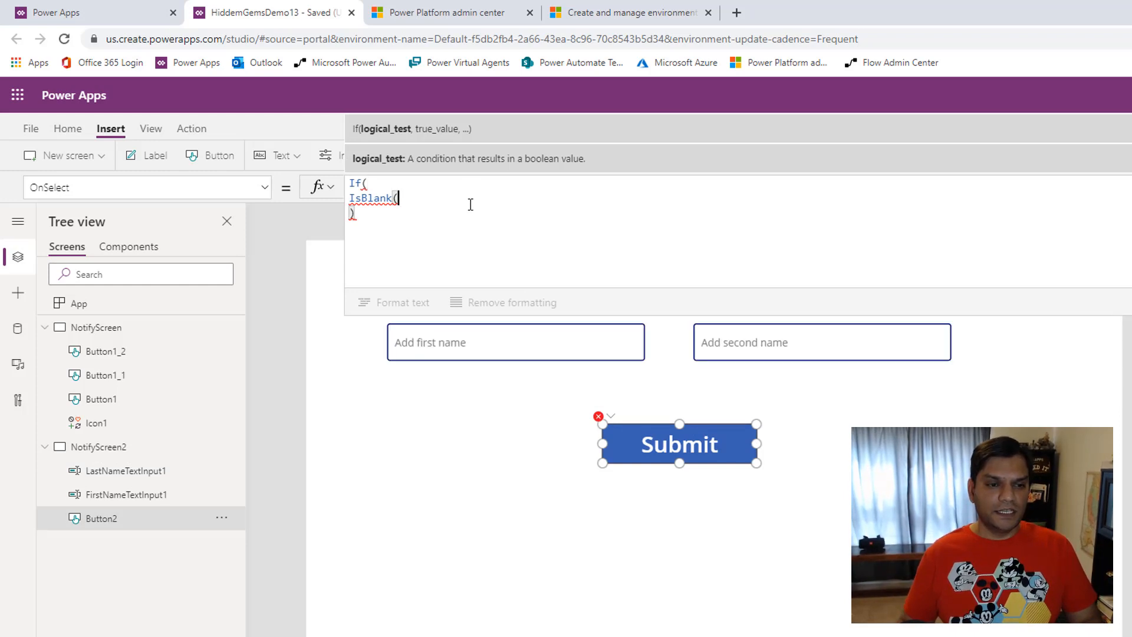
{"action": "type", "text": "firs"}
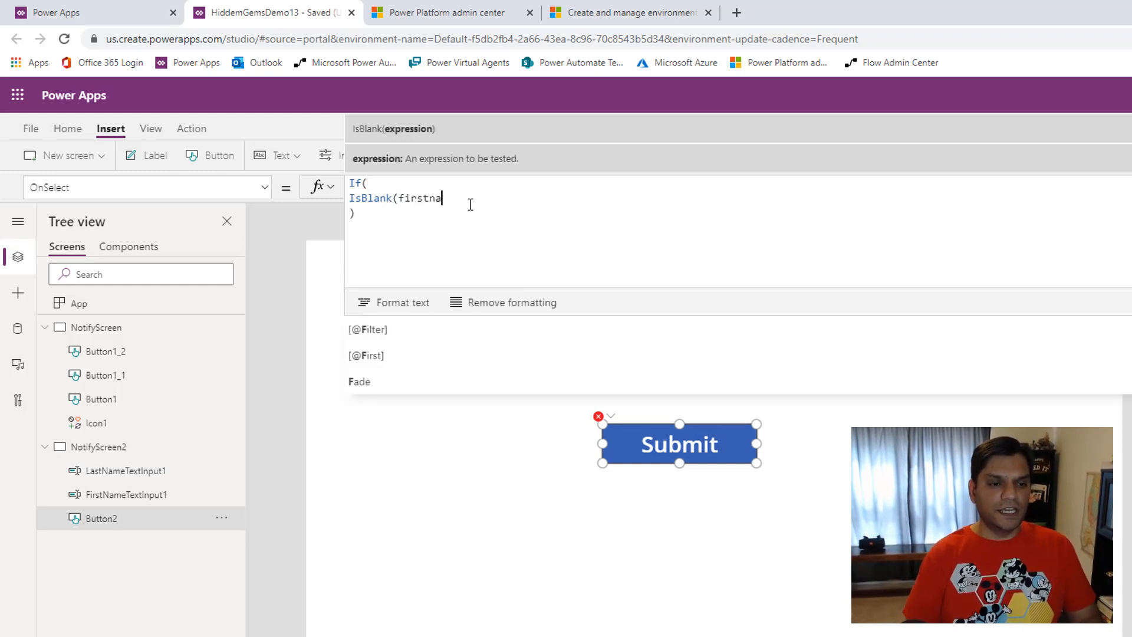
{"action": "type", "text": "tna"}
{"action": "key", "text": "Tab"}
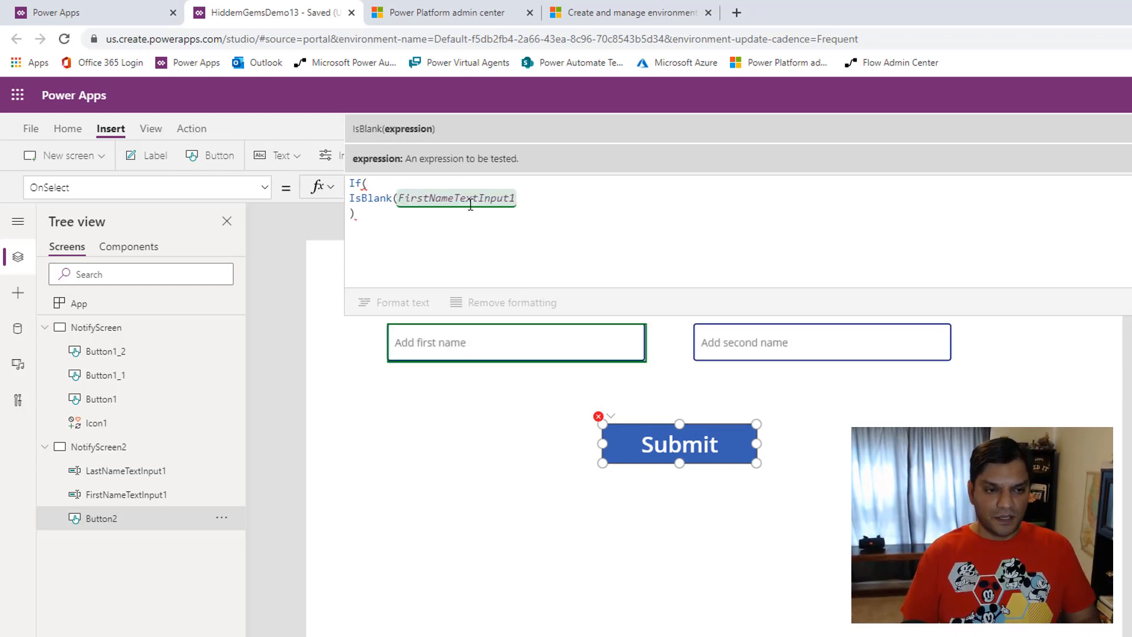
{"action": "type", "text": ")"}
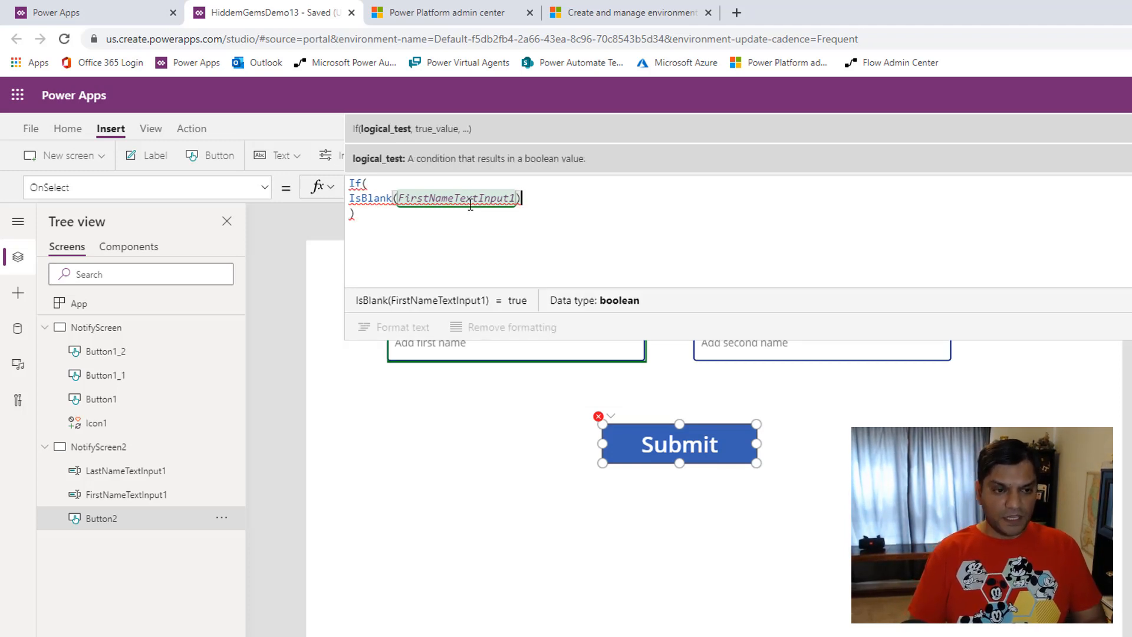
{"action": "type", "text": "=true,"}
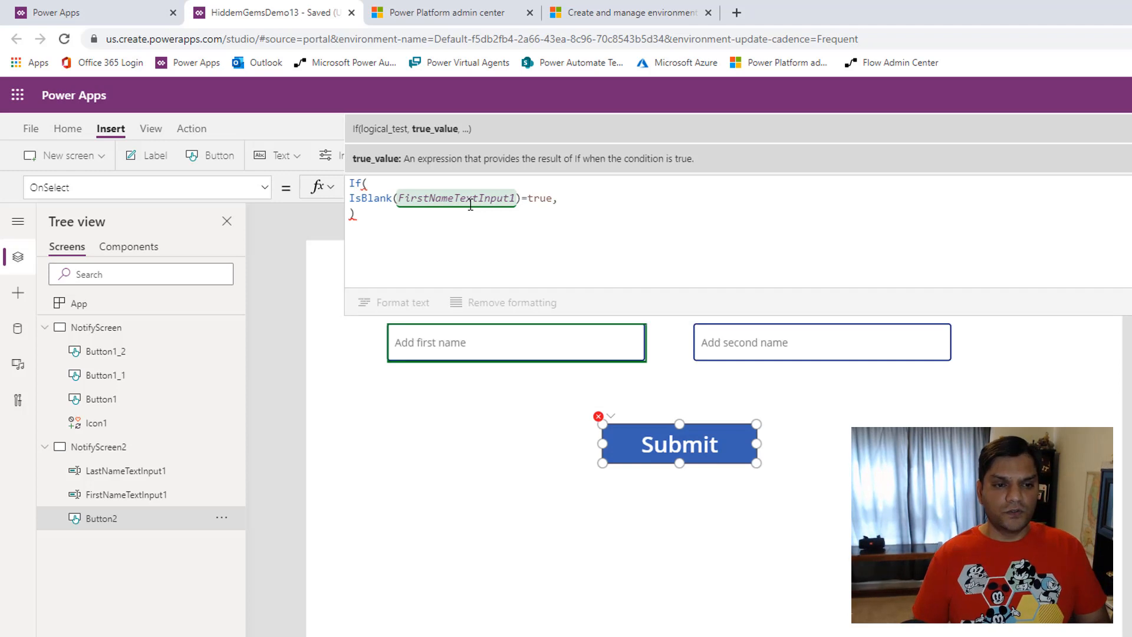
Step: Add a Notify call as the condition's true result, with the message "First name needs to be provided"
{"action": "type", "text": "not"}
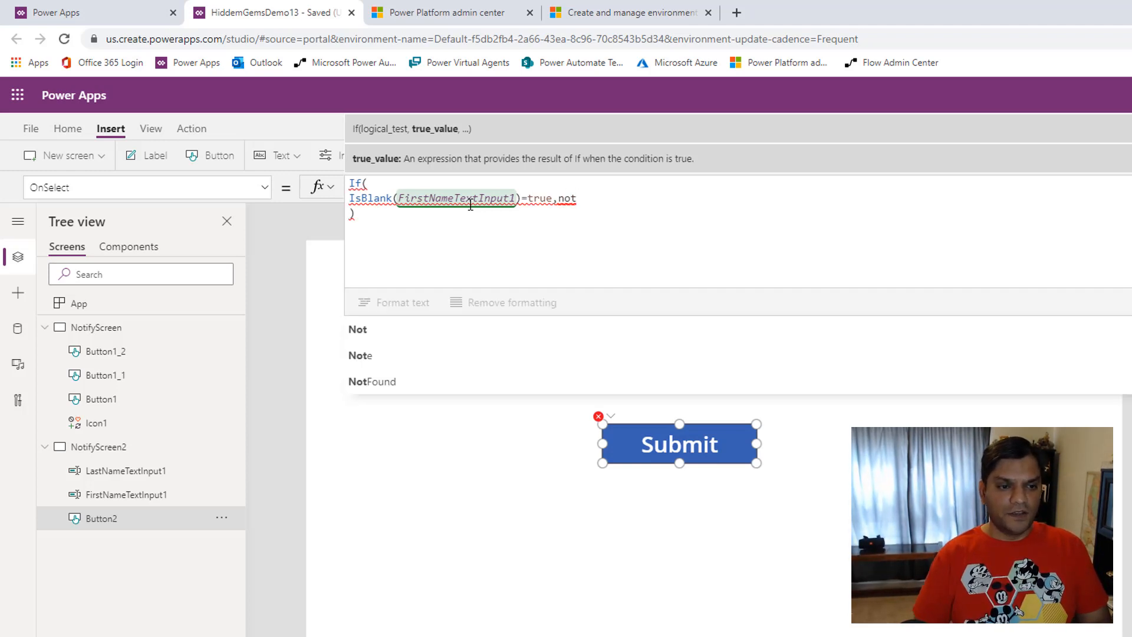
{"action": "type", "text": "i"}
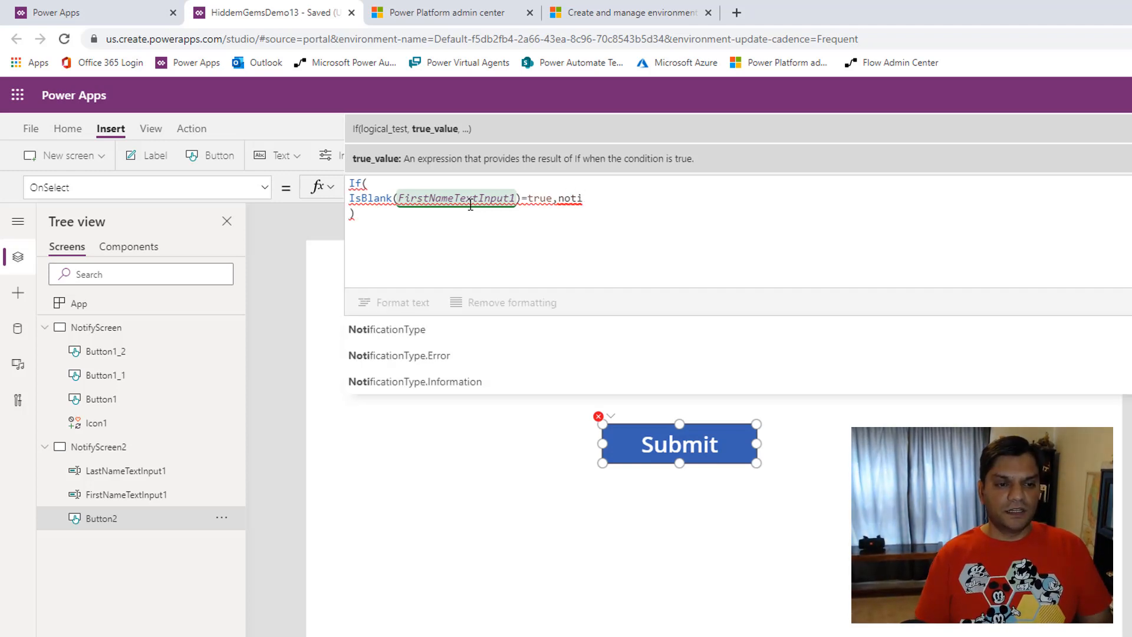
{"action": "type", "text": "fy"}
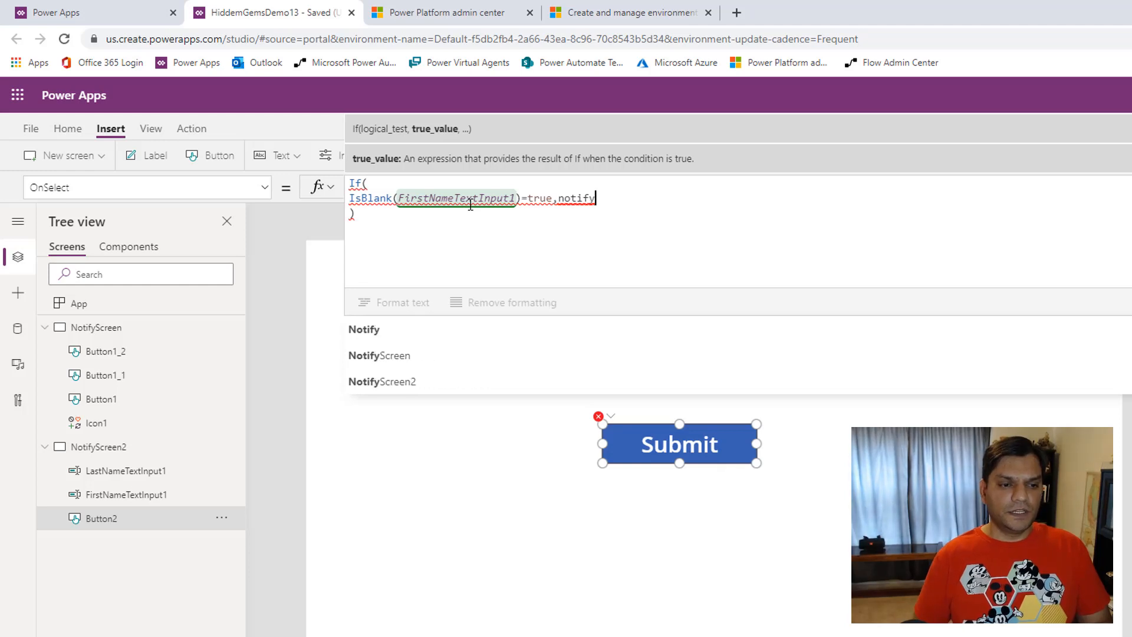
{"action": "type", "text": "(\""}
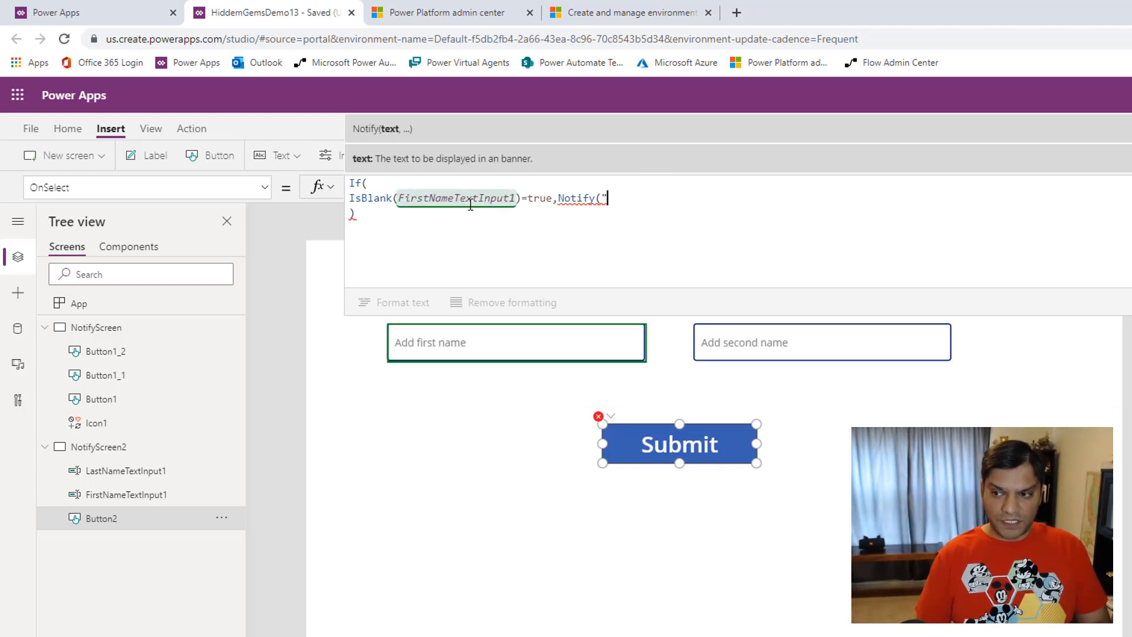
{"action": "type", "text": "First"}
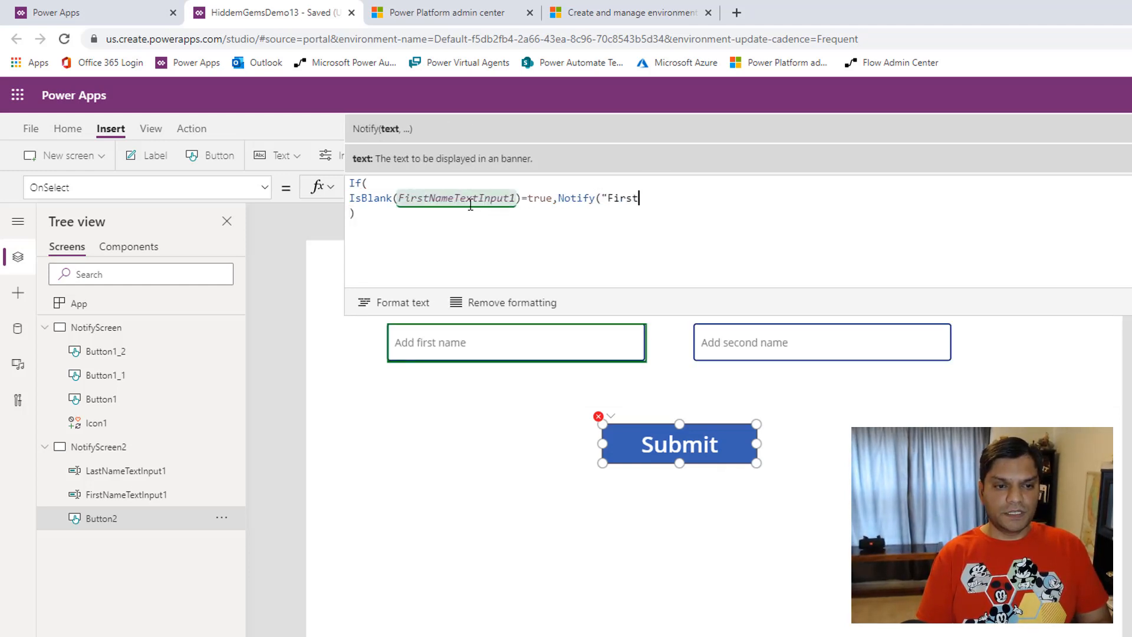
{"action": "type", "text": " name needs to be "}
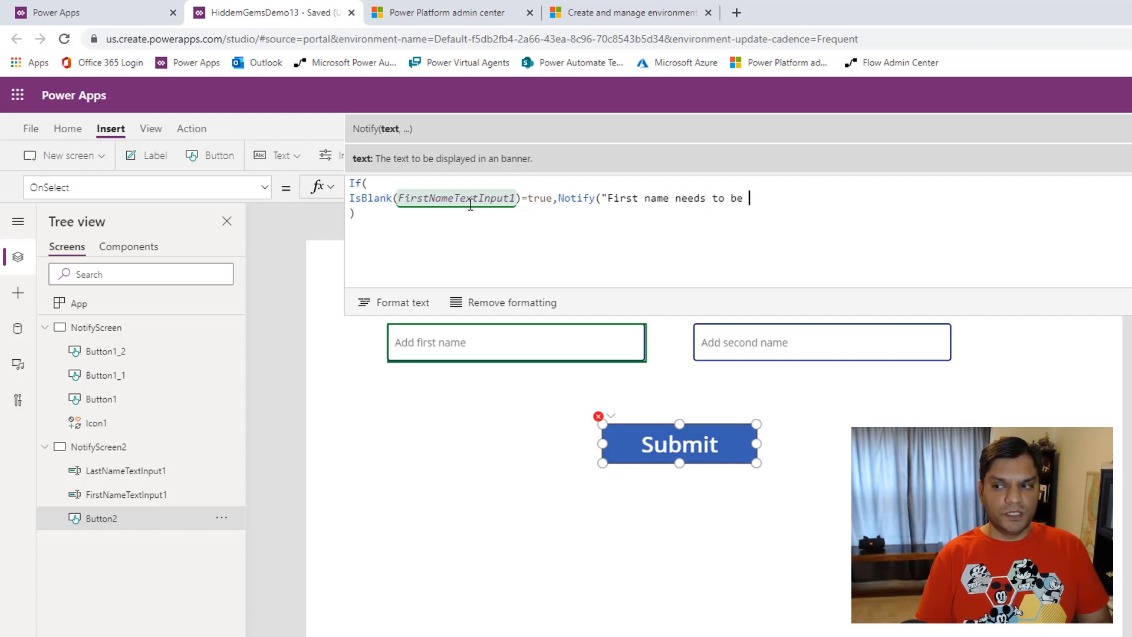
{"action": "type", "text": "provided\",w"}
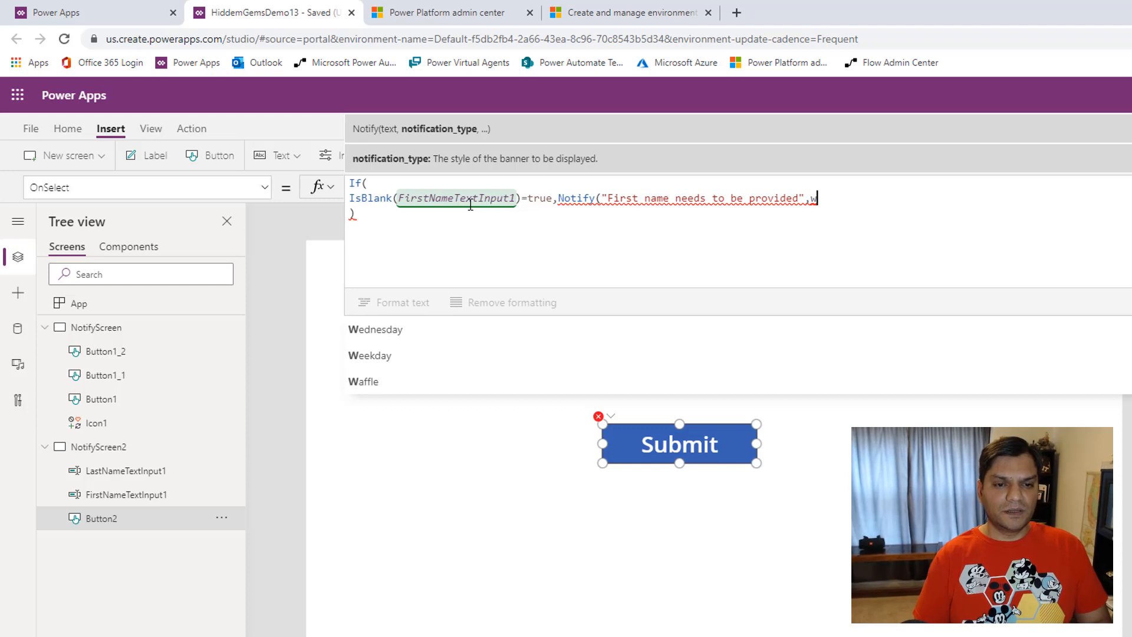
Step: Give the Notify call the type NotificationType.Warning and a timeout of 5000, and close its parenthesis
{"action": "key", "text": "BackSpace"}
{"action": "key", "text": "Down"}
{"action": "key", "text": "Down"}
{"action": "key", "text": "Down"}
{"action": "key", "text": "Down"}
{"action": "key", "text": "Return"}
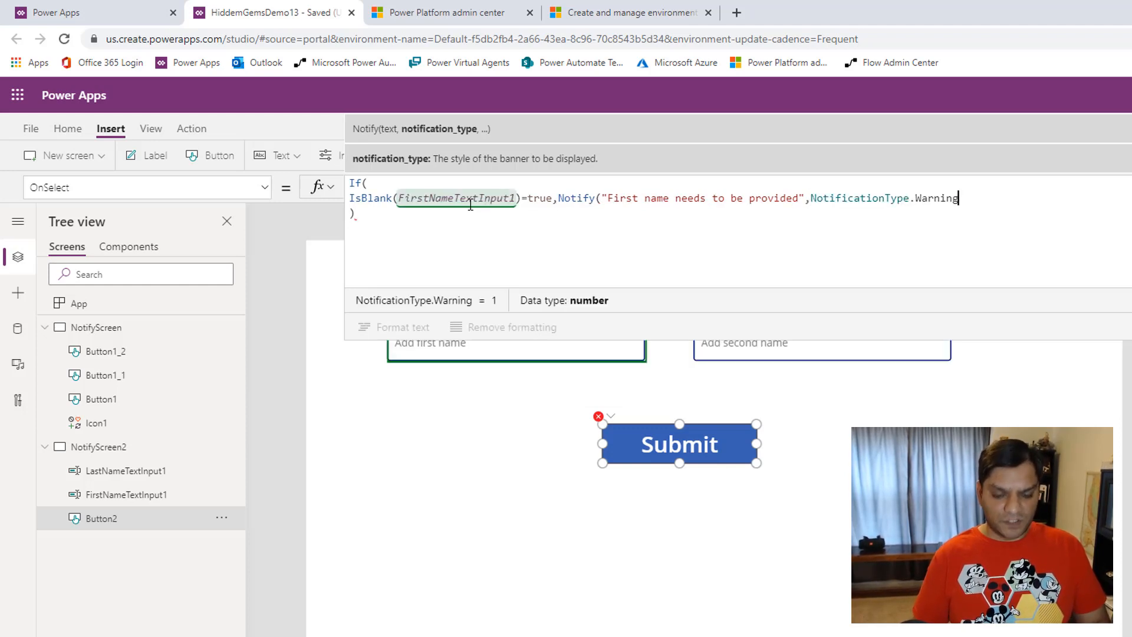
{"action": "type", "text": ",500"}
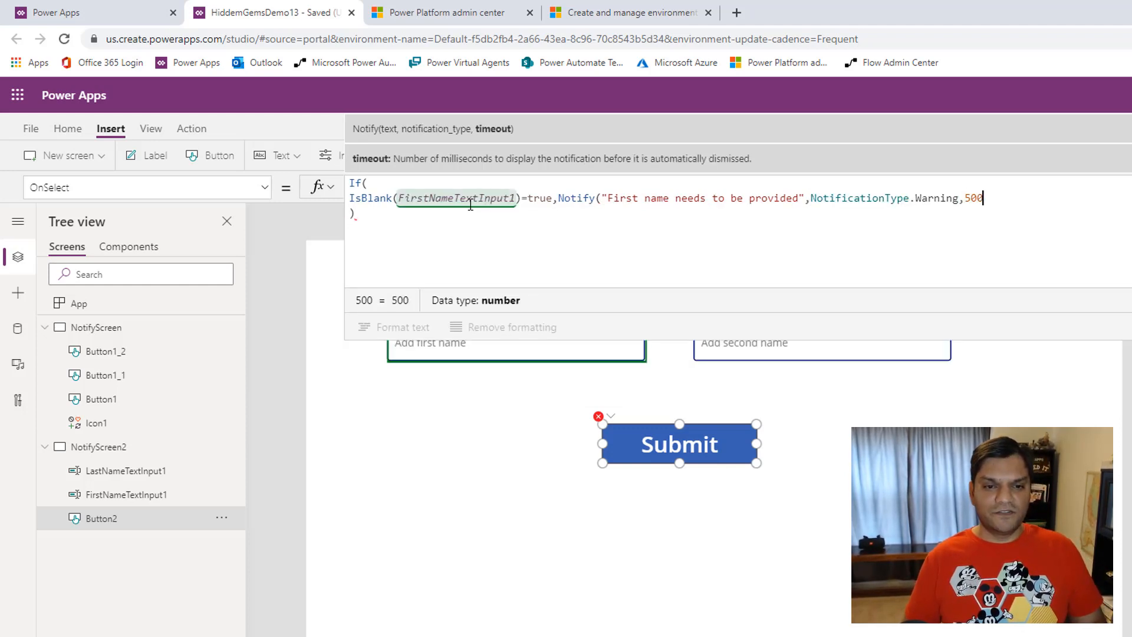
{"action": "type", "text": "0)"}
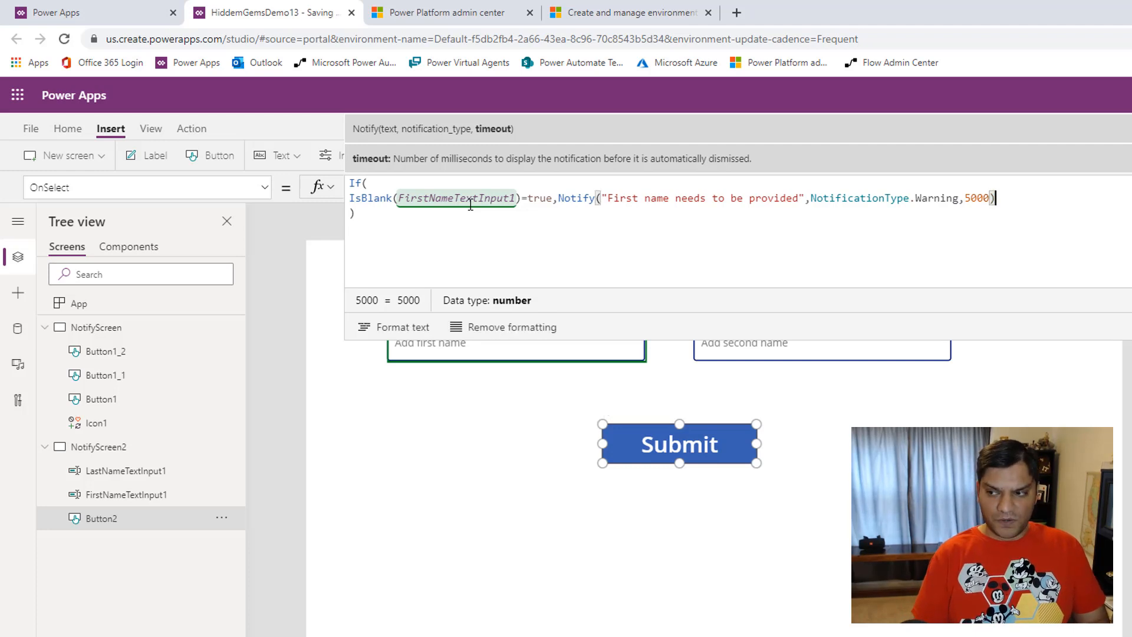
Step: Append || to the first name check and duplicate that whole line directly below it in the If formula
{"action": "type", "text": " ||"}
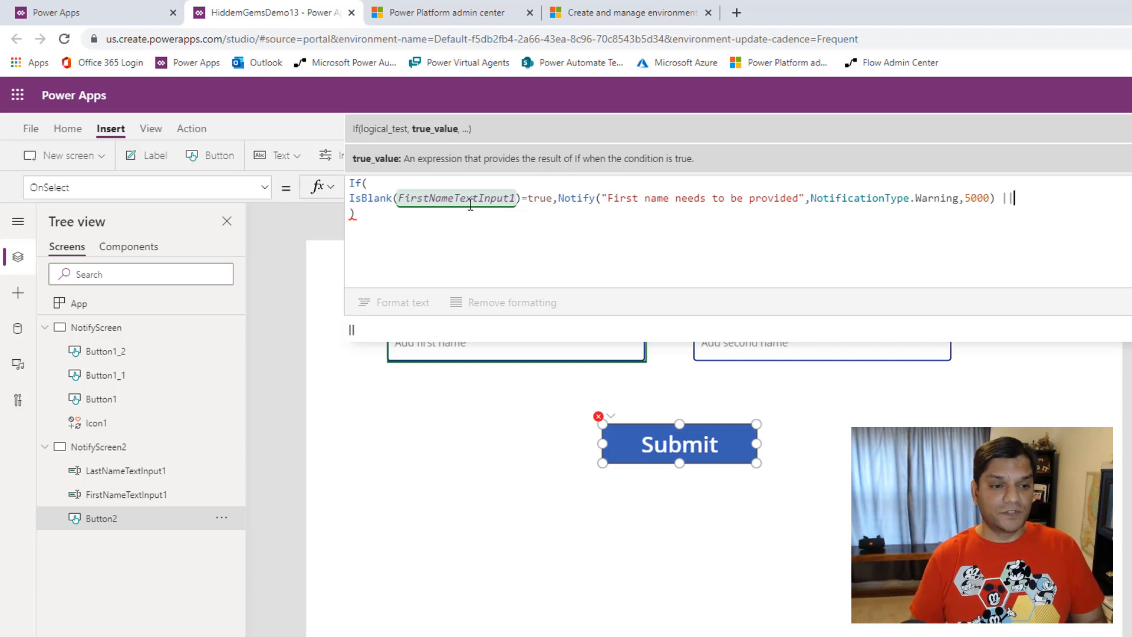
{"action": "key", "text": "Return"}
{"action": "key", "text": "Up"}
{"action": "key", "text": "shift+End"}
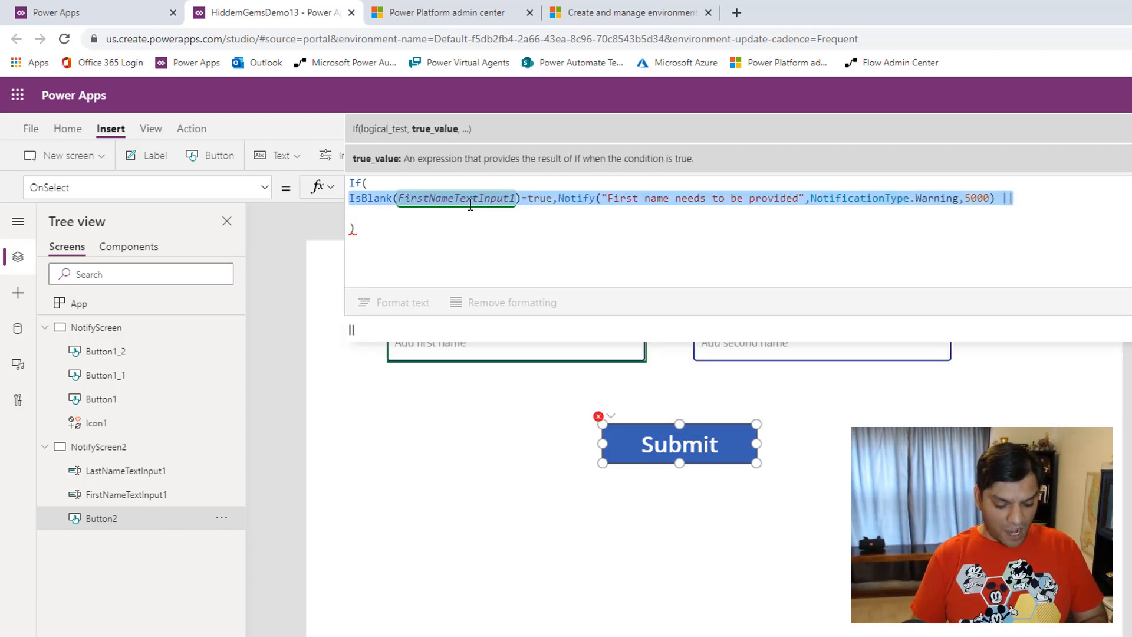
{"action": "key", "text": "ctrl+c"}
{"action": "key", "text": "Down"}
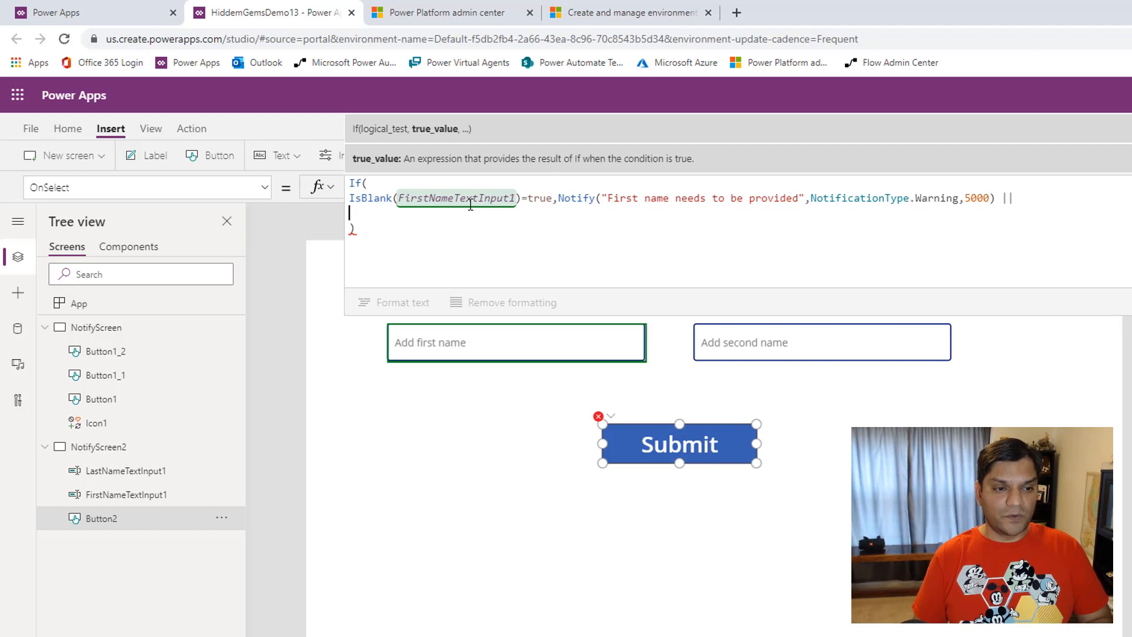
{"action": "key", "text": "ctrl+v"}
Step: Replace the control reference in the duplicated IsBlank check with LastNameTextInput1
{"action": "key", "text": "Right"}
{"action": "key", "text": "Right"}
{"action": "key", "text": "Right"}
{"action": "key", "text": "Right"}
{"action": "key", "text": "Right"}
{"action": "key", "text": "Right"}
{"action": "key", "text": "Right"}
{"action": "key", "text": "Right"}
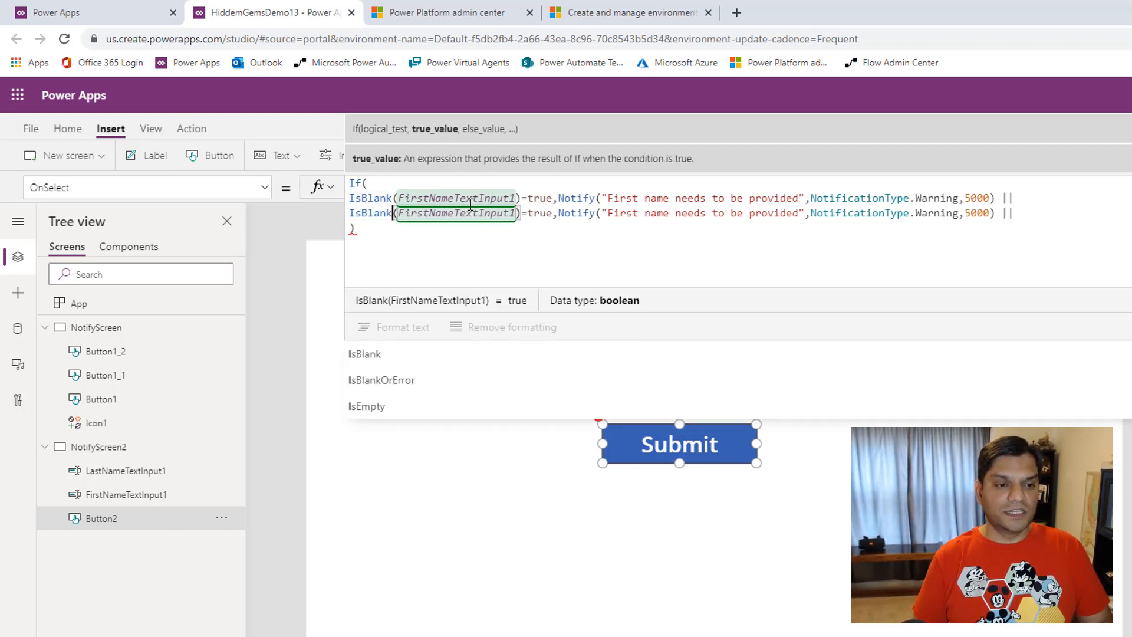
{"action": "key", "text": "Delete"}
{"action": "key", "text": "Delete"}
{"action": "key", "text": "Delete"}
{"action": "key", "text": "Delete"}
{"action": "key", "text": "Delete"}
{"action": "key", "text": "Delete"}
{"action": "key", "text": "Delete"}
{"action": "key", "text": "Delete"}
{"action": "key", "text": "Delete"}
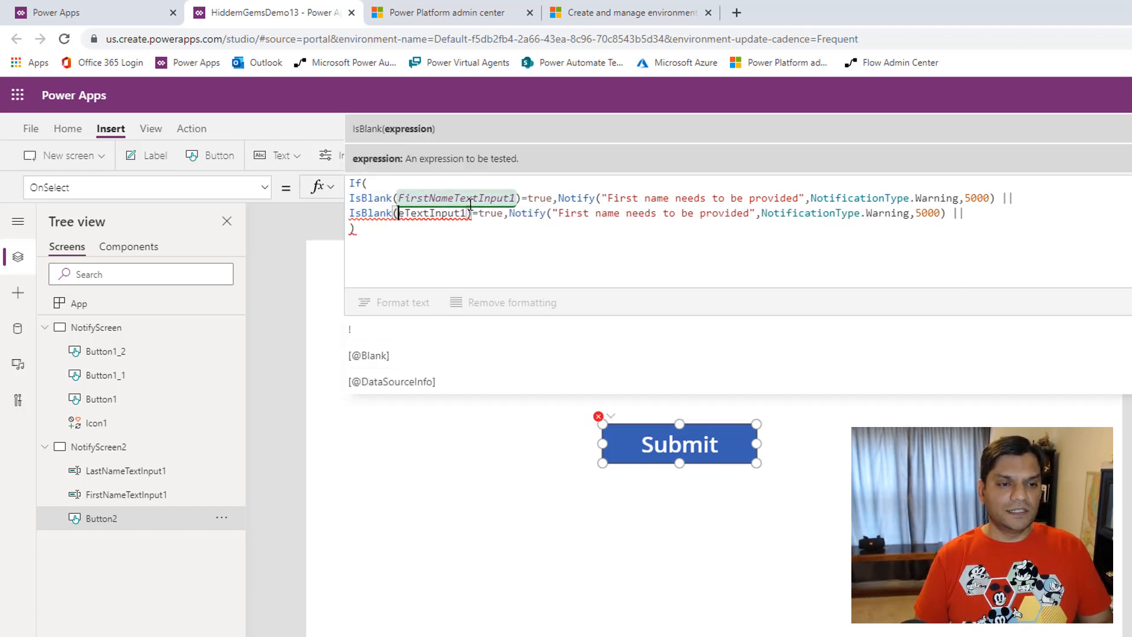
{"action": "type", "text": "last"}
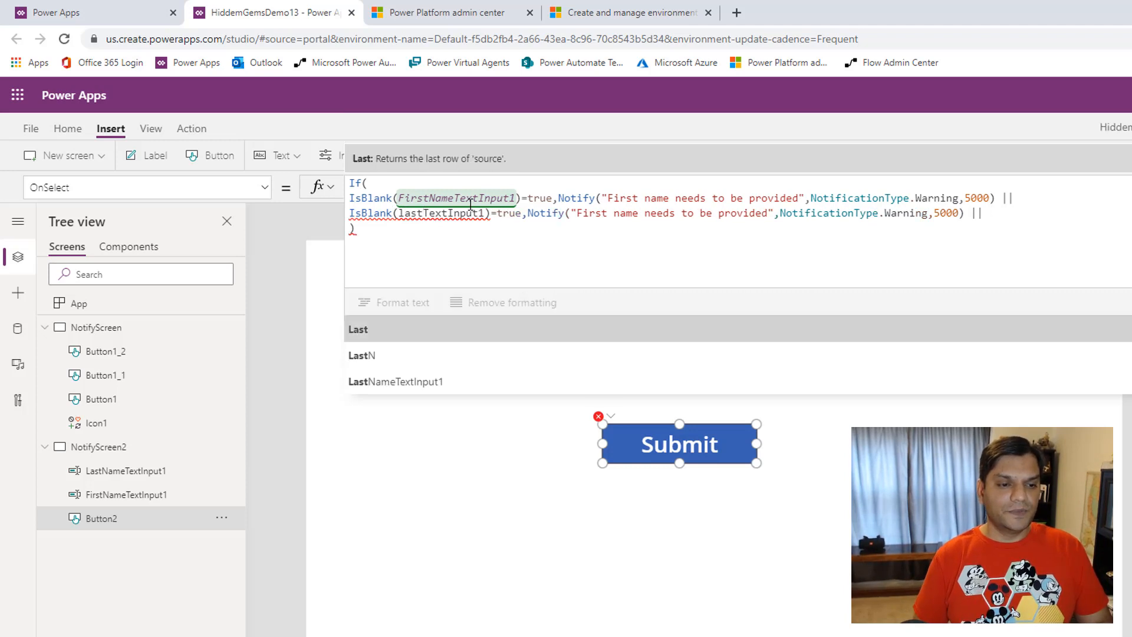
{"action": "key", "text": "Down"}
{"action": "key", "text": "Down"}
{"action": "key", "text": "Tab"}
Step: Change the duplicated Notify message to "Last name needs to be provided"
{"action": "key", "text": "Right"}
{"action": "key", "text": "Right"}
{"action": "key", "text": "Right"}
{"action": "key", "text": "Right"}
{"action": "key", "text": "Right"}
{"action": "key", "text": "Right"}
{"action": "key", "text": "Right"}
{"action": "key", "text": "Right"}
{"action": "key", "text": "Right"}
{"action": "key", "text": "Right"}
{"action": "key", "text": "Right"}
{"action": "key", "text": "Right"}
{"action": "key", "text": "Right"}
{"action": "key", "text": "Right"}
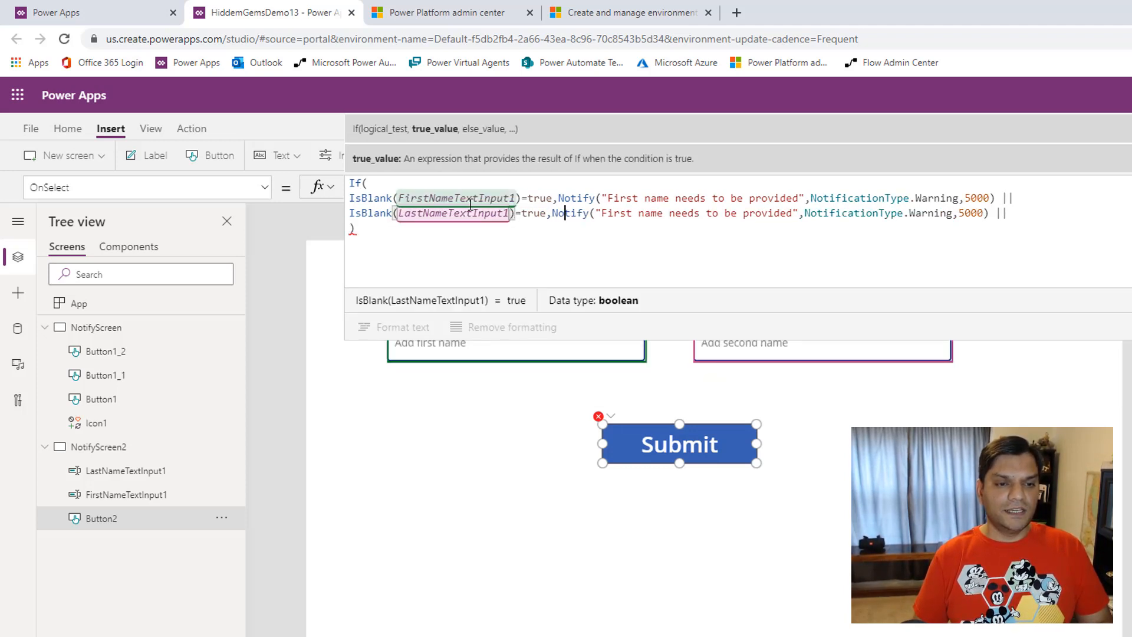
{"action": "key", "text": "Delete"}
{"action": "key", "text": "Delete"}
{"action": "key", "text": "Delete"}
{"action": "key", "text": "Delete"}
{"action": "key", "text": "Delete"}
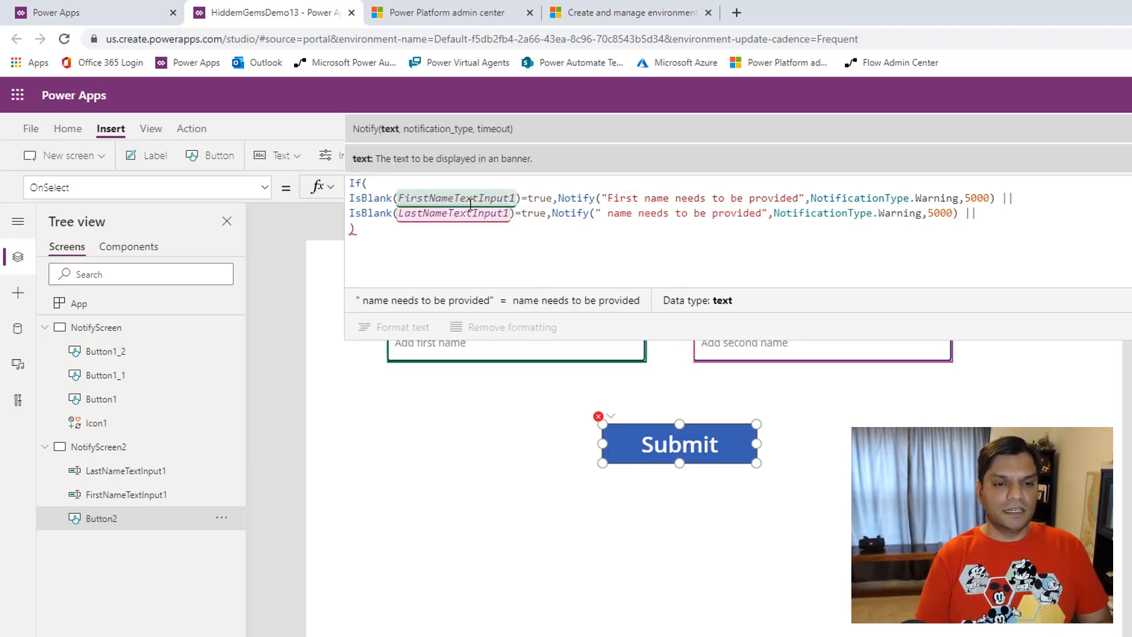
{"action": "type", "text": "Last"}
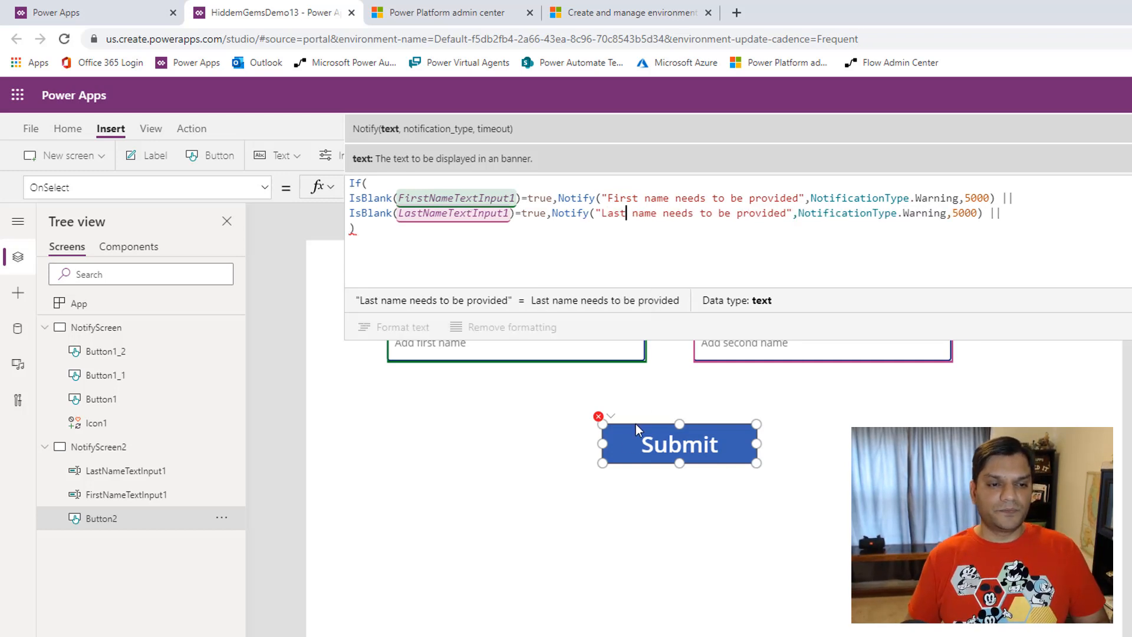
Step: Remove the trailing || operator from the end of the last name line in the If formula
{"action": "left_click", "coordinate": [1082, 230]}
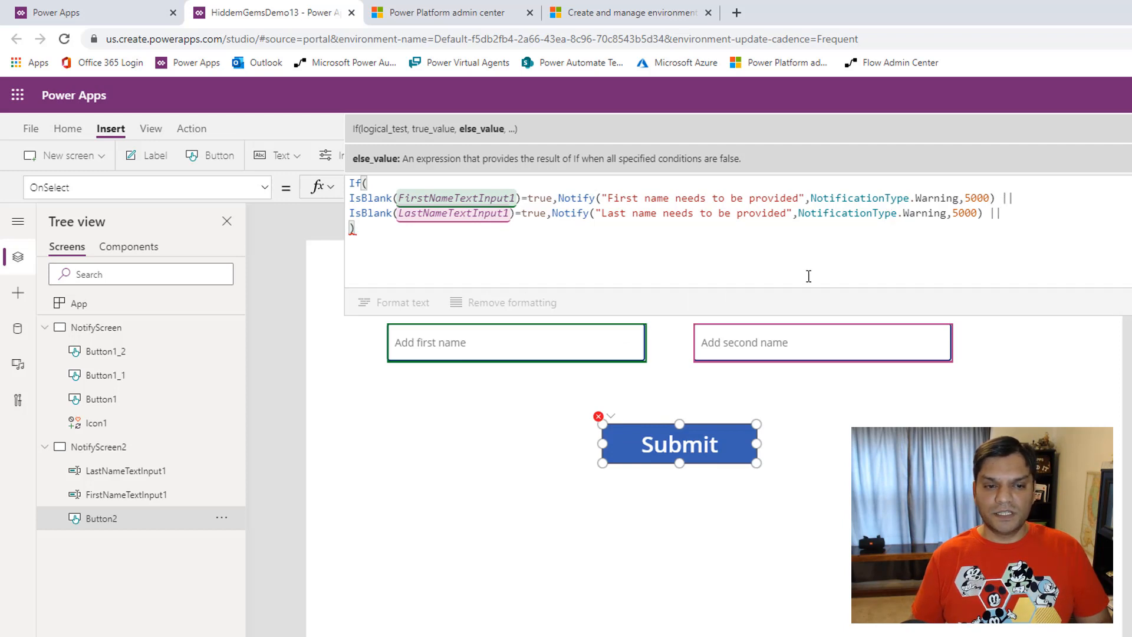
{"action": "left_click", "coordinate": [1011, 207]}
{"action": "key", "text": "BackSpace"}
{"action": "key", "text": "BackSpace"}
{"action": "key", "text": "BackSpace"}
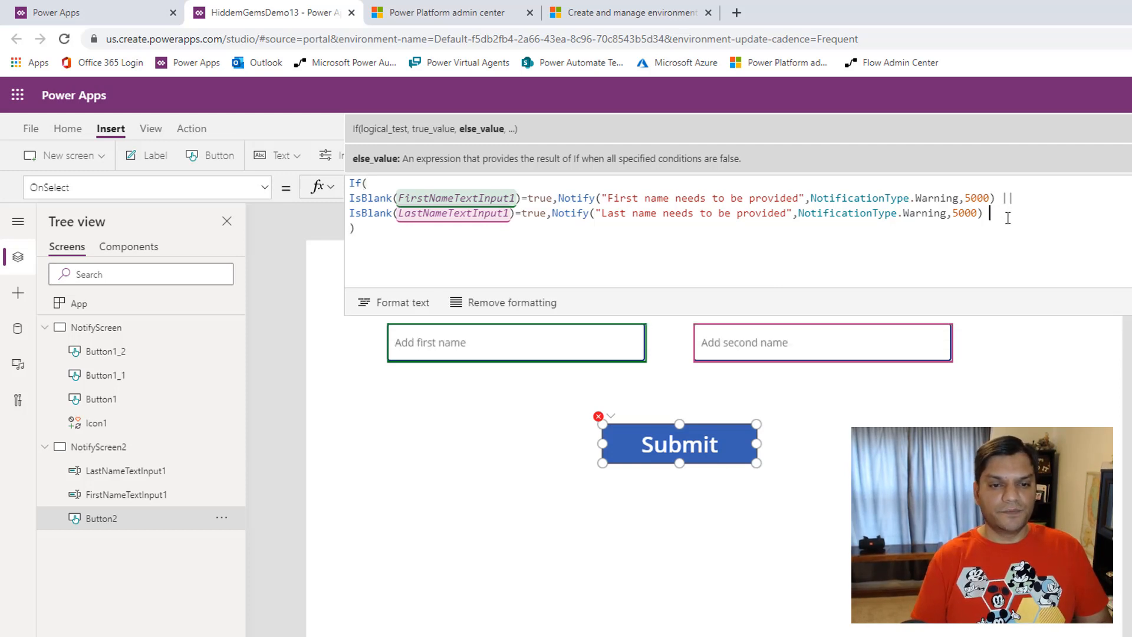
Step: Leave the Submit button's formula and run NotifyScreen2 in preview mode
{"action": "left_click", "coordinate": [722, 619]}
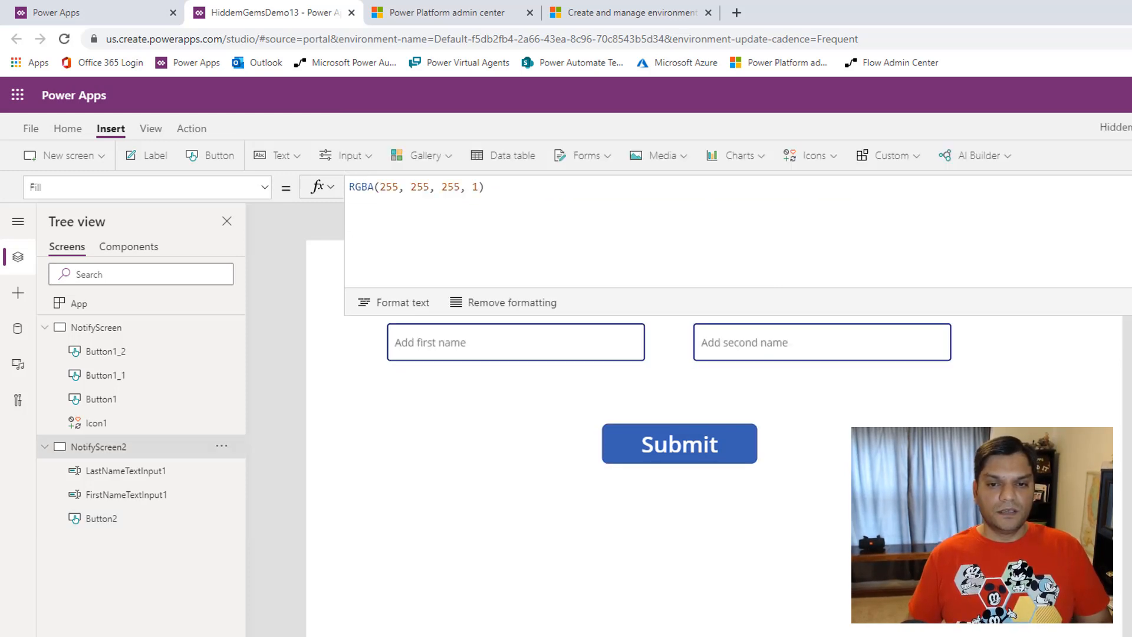
{"action": "key", "text": "F5"}
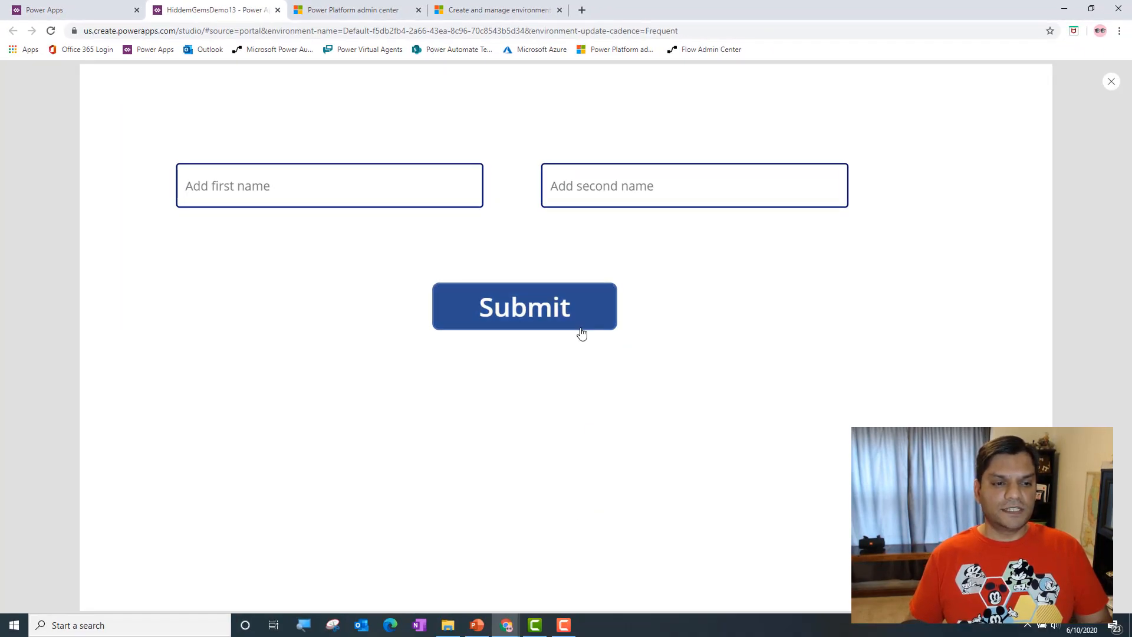
Step: Test Submit with both name fields blank and again with only the first name filled in
{"action": "left_click", "coordinate": [612, 303]}
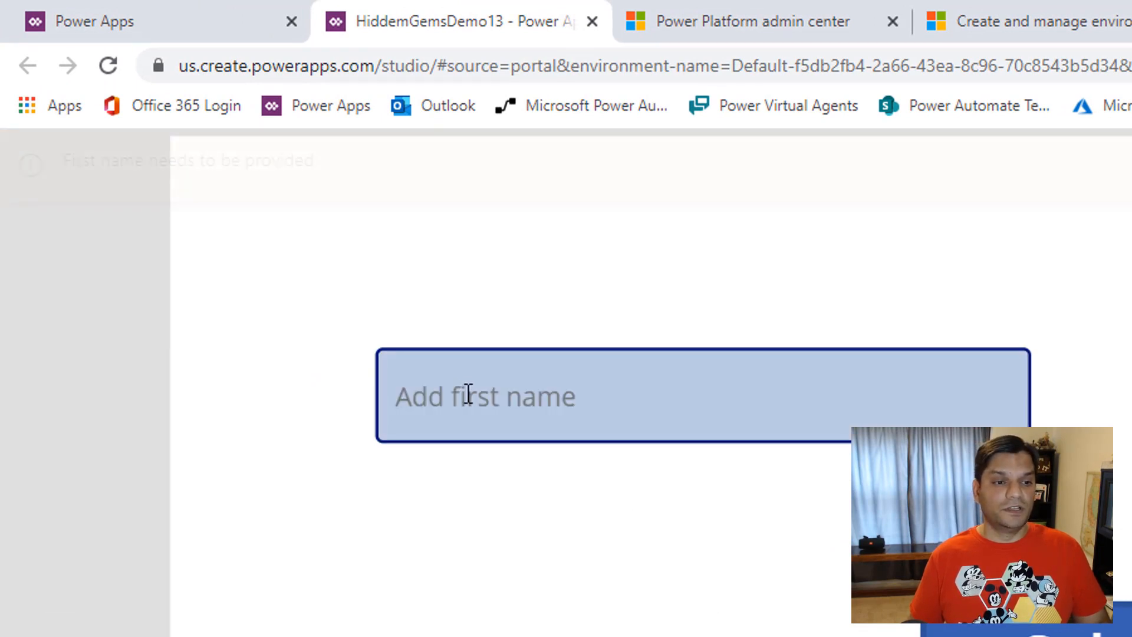
{"action": "left_click", "coordinate": [466, 396]}
{"action": "type", "text": "Daniel"}
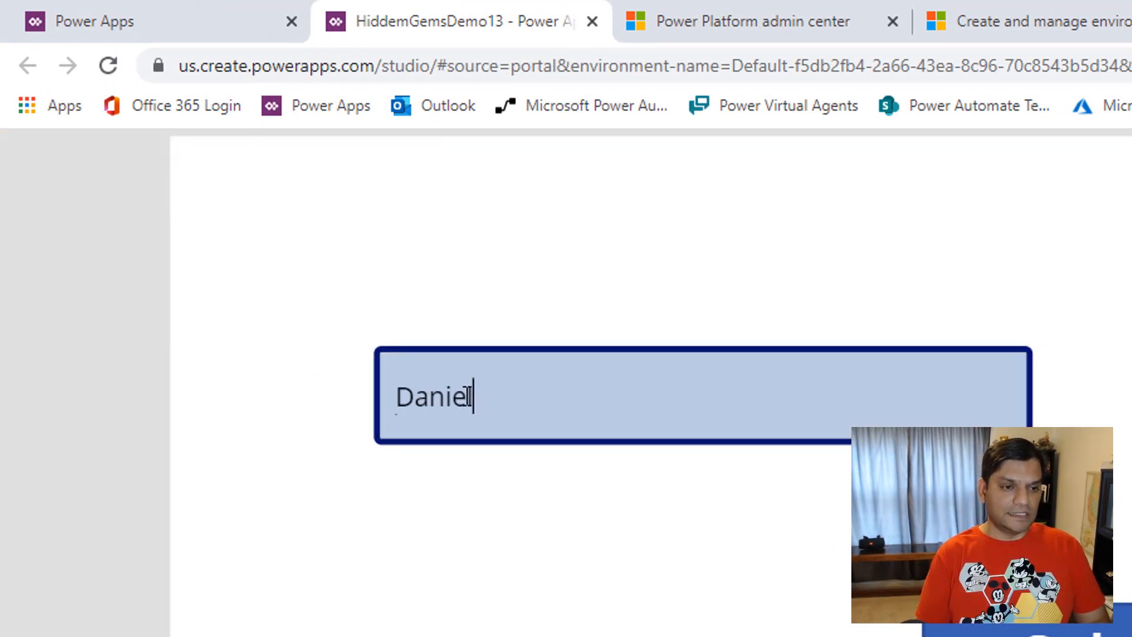
{"action": "key", "text": "Tab"}
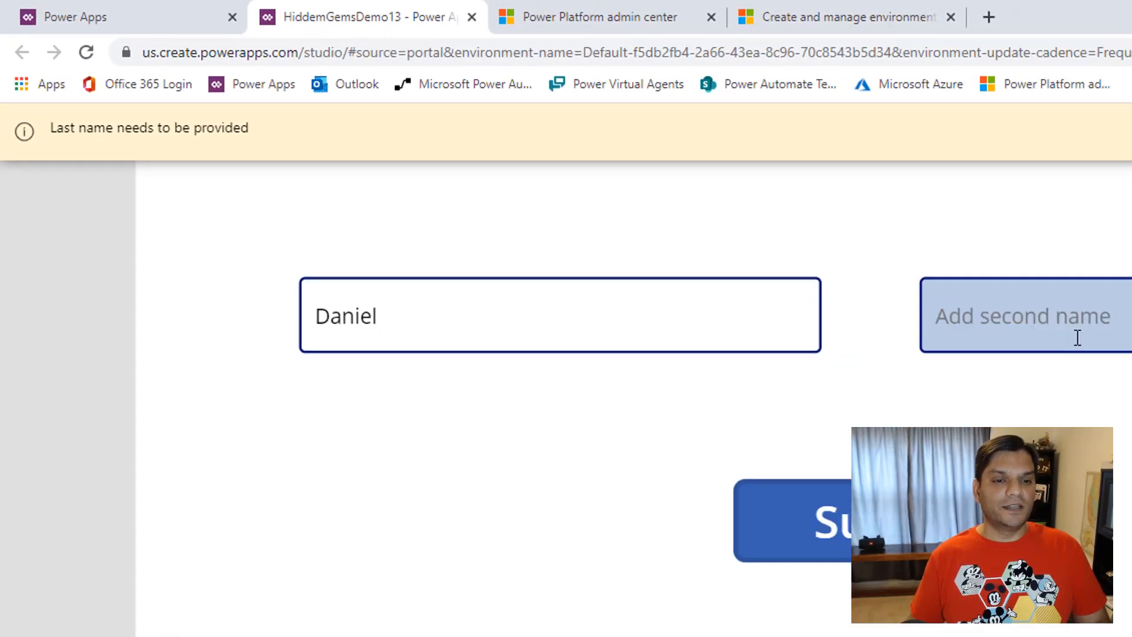
Step: Fill in the second name field and submit the form with both names provided
{"action": "left_click", "coordinate": [1077, 337]}
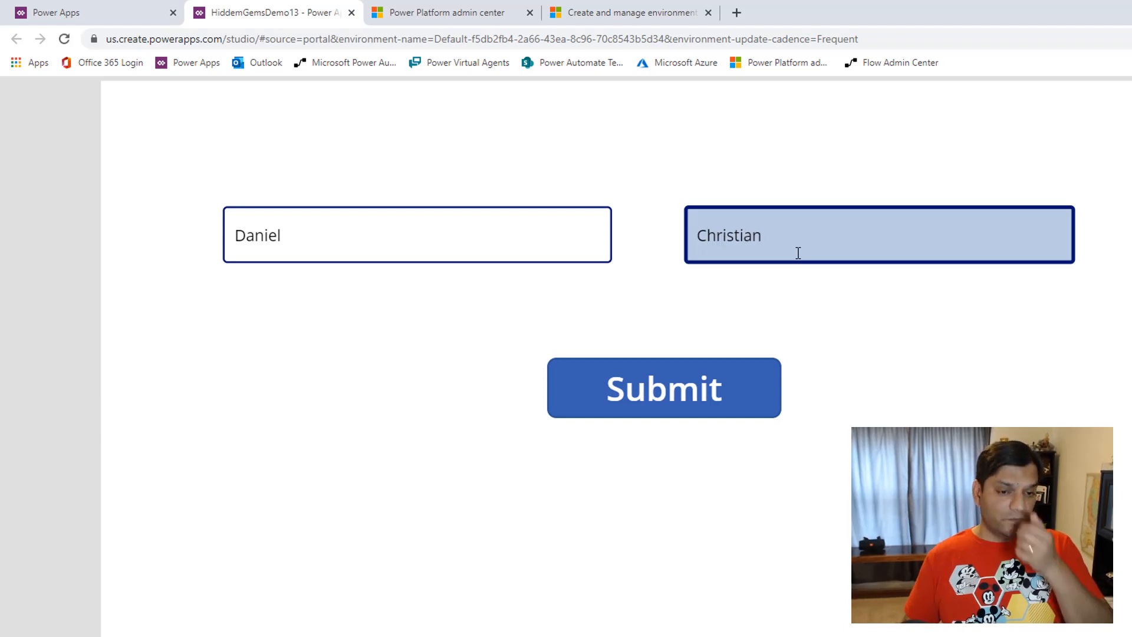
{"action": "left_click", "coordinate": [748, 389]}
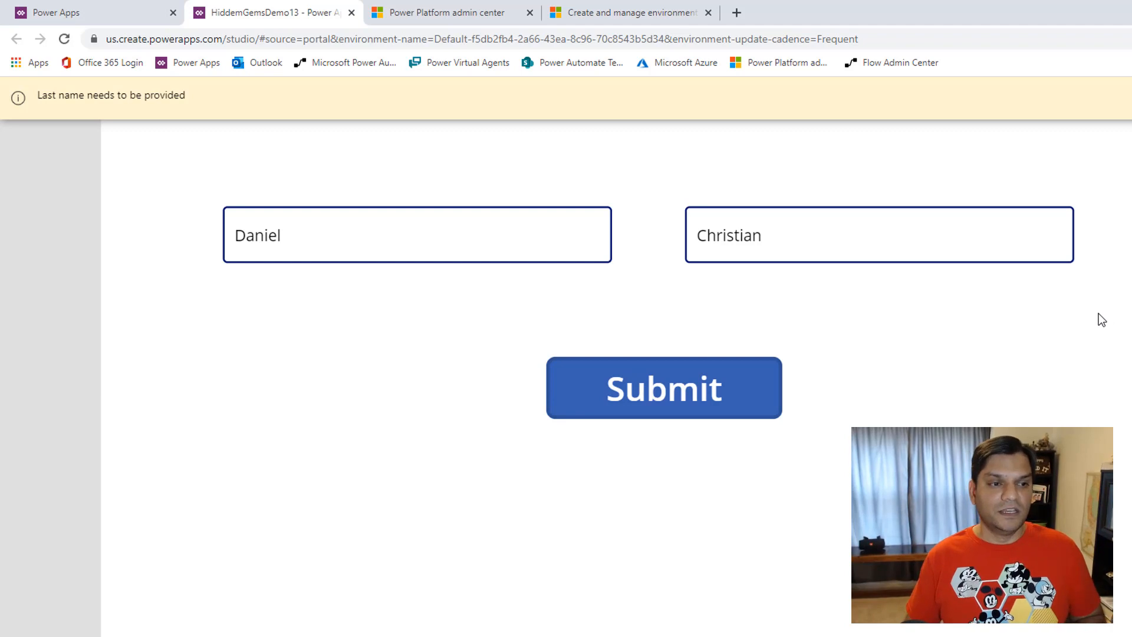
{"action": "left_click", "coordinate": [720, 383]}
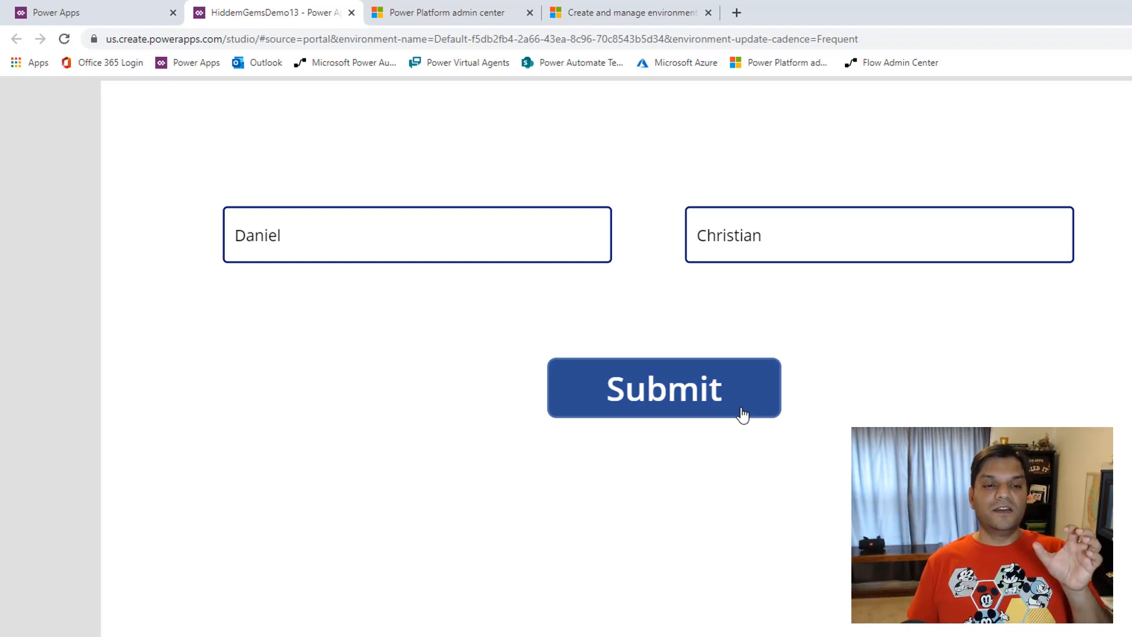
Step: Clear the first name field and submit the form with only the second name filled in
{"action": "left_click_drag", "start_coordinate": [798, 235], "coordinate": [627, 248]}
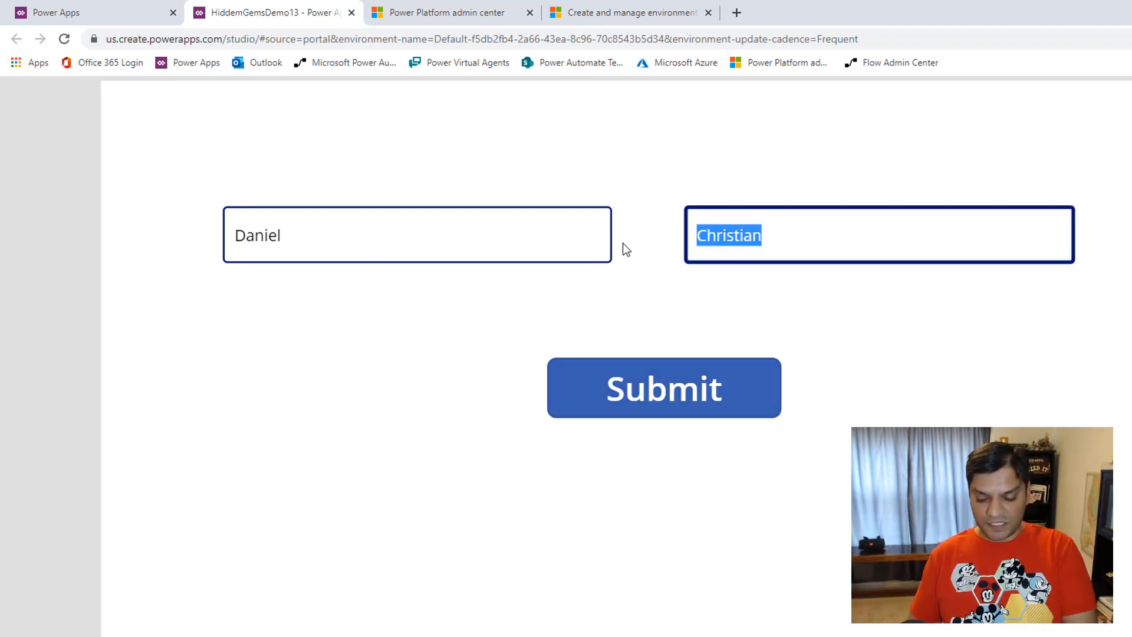
{"action": "left_click", "coordinate": [454, 245]}
{"action": "key", "text": "ctrl+a"}
{"action": "key", "text": "BackSpace"}
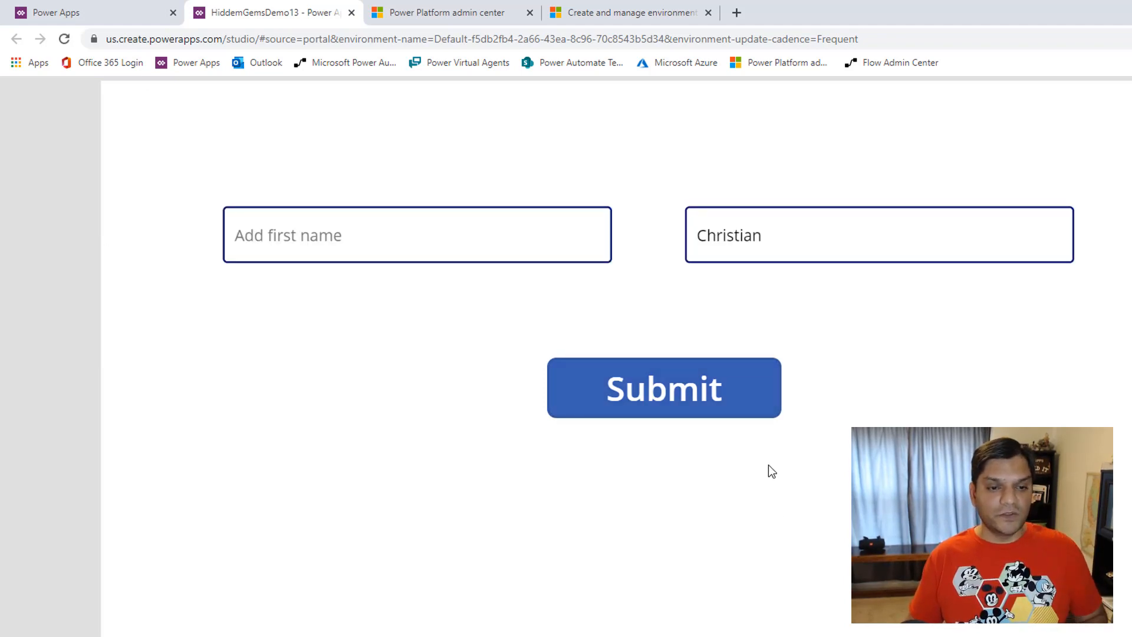
{"action": "left_click", "coordinate": [748, 406]}
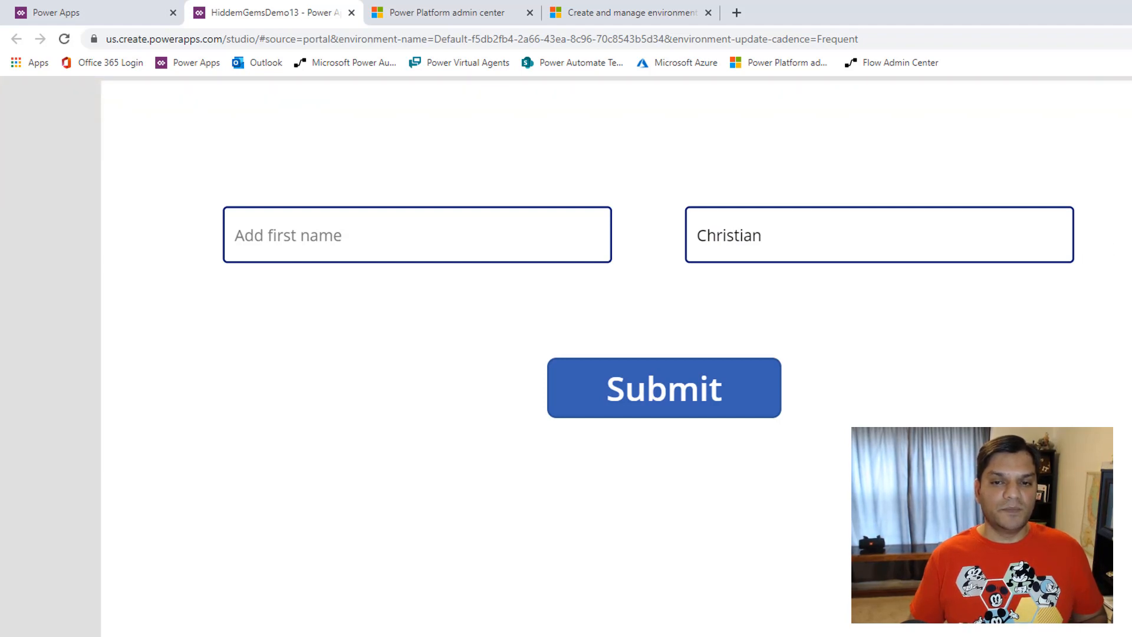
Step: Leave preview mode and select the Submit button to review its OnSelect formula
{"action": "key", "text": "Escape"}
{"action": "left_click", "coordinate": [833, 480]}
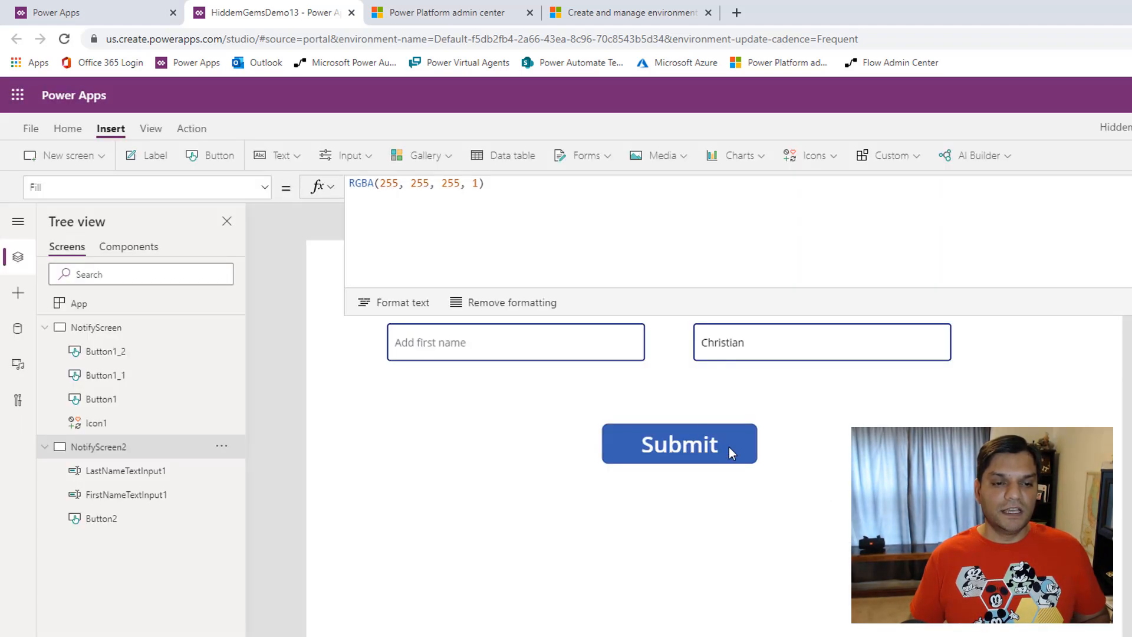
{"action": "left_click", "coordinate": [734, 447]}
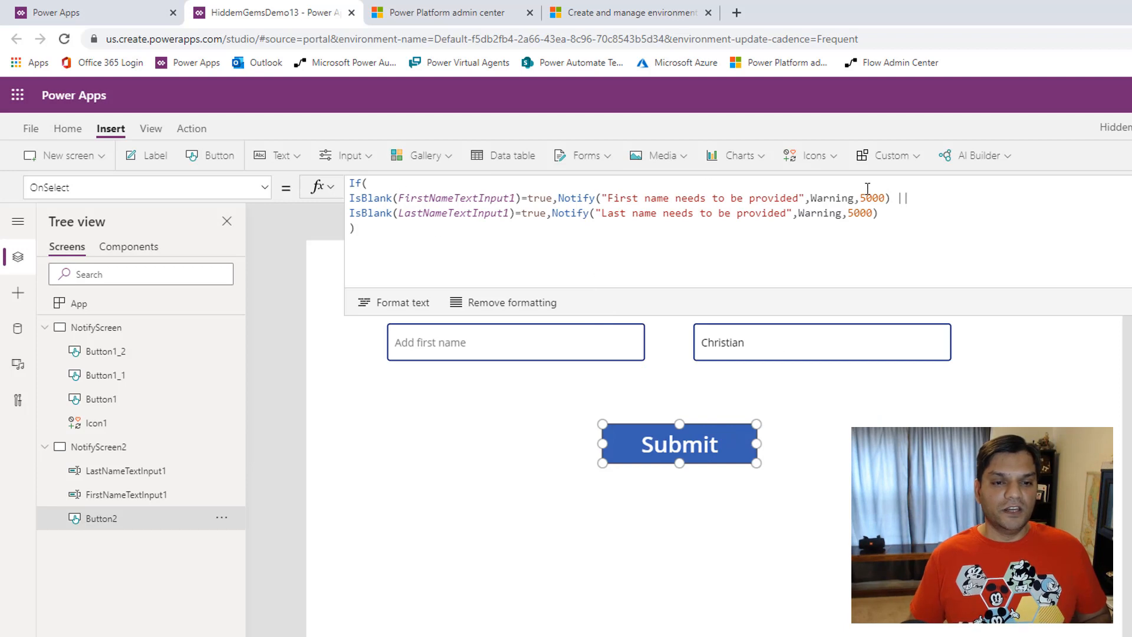
{"action": "left_click", "coordinate": [897, 217]}
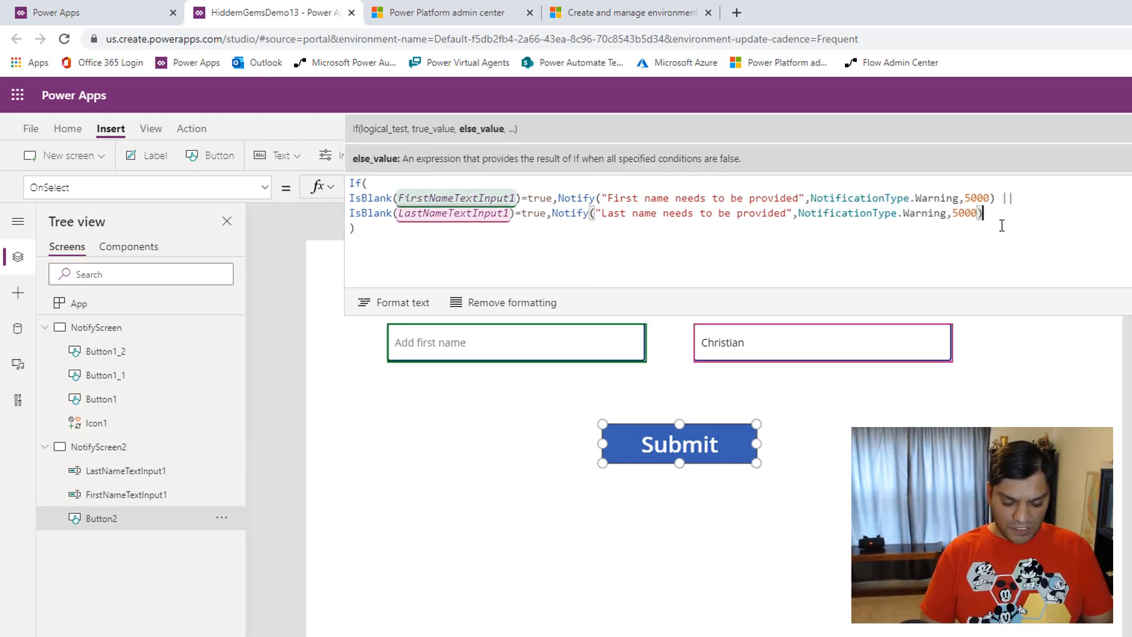
{"action": "type", "text": ","}
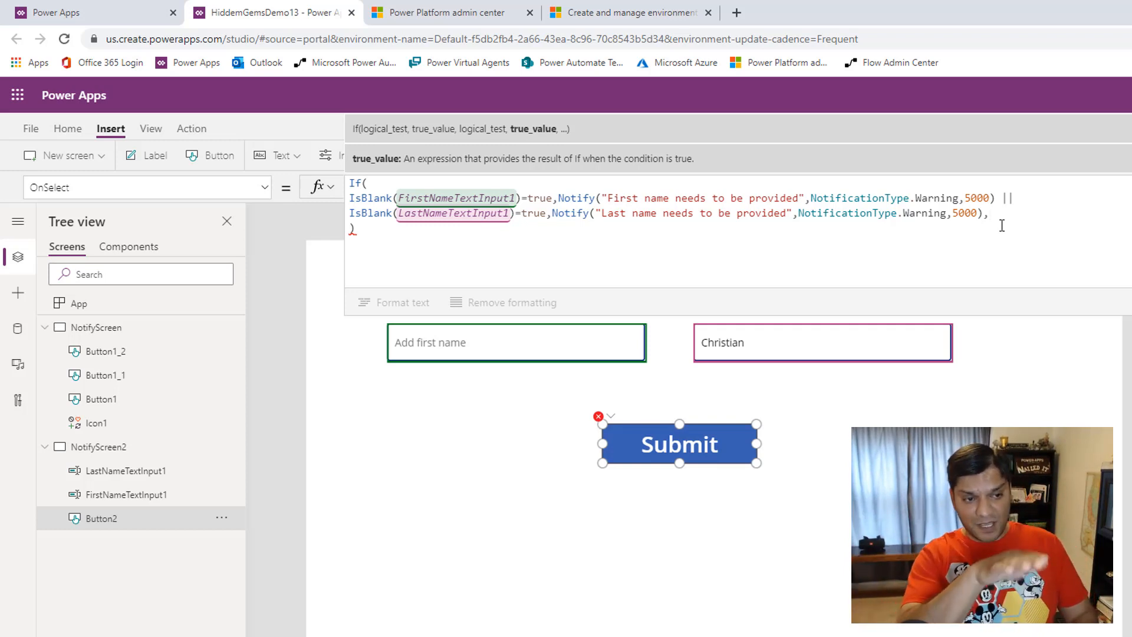
{"action": "key", "text": "BackSpace"}
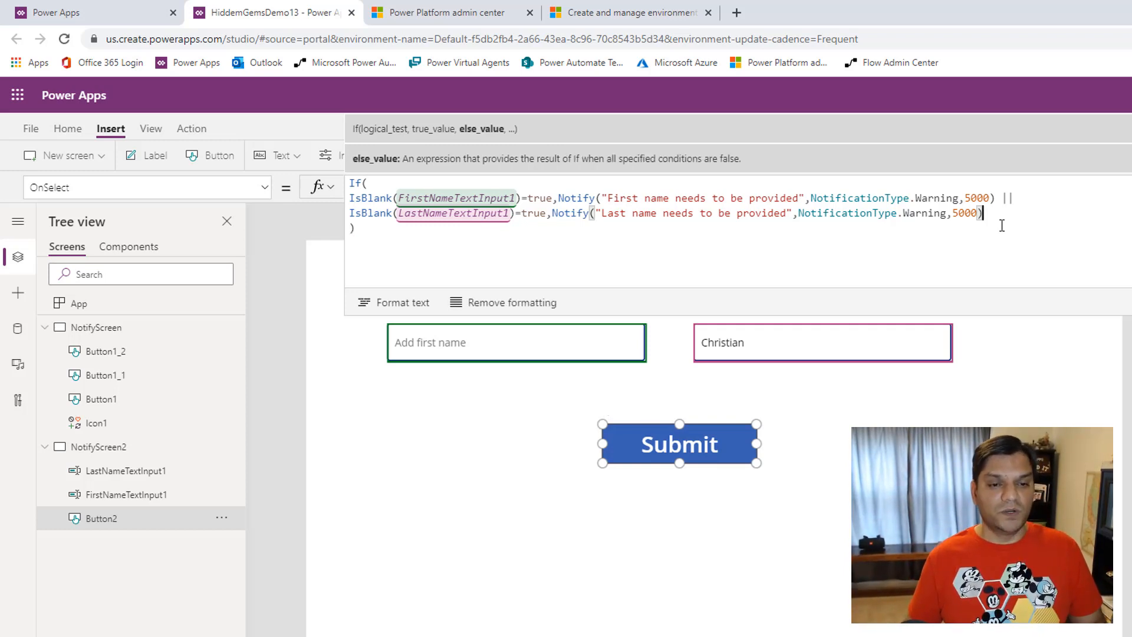
{"action": "left_click", "coordinate": [947, 414]}
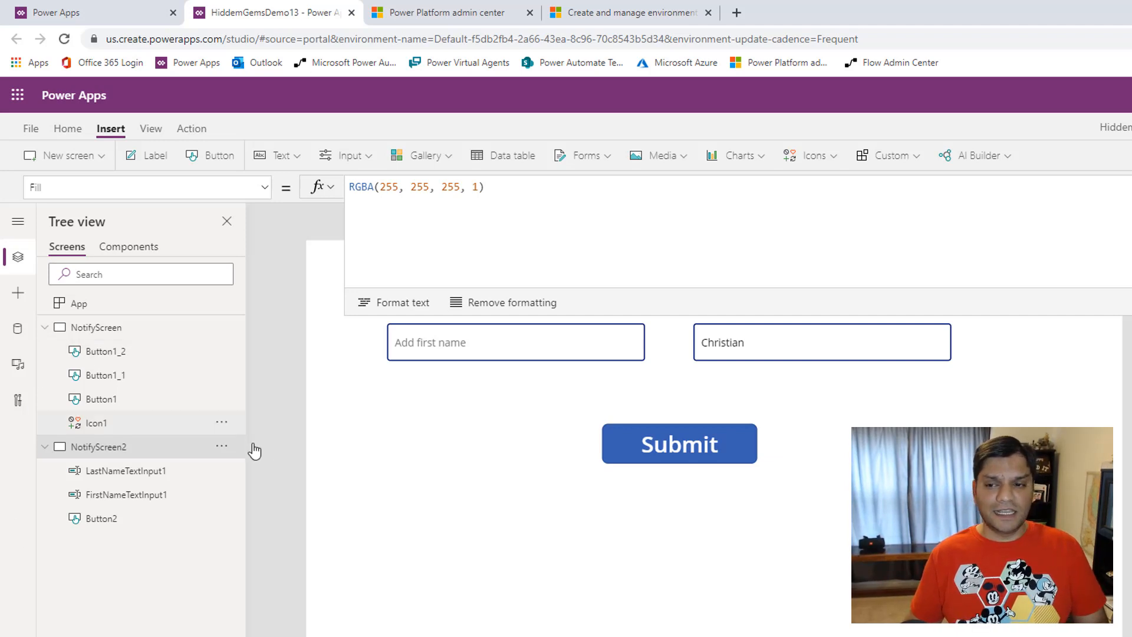
Step: Collapse NotifyScreen and NotifyScreen2 in the tree view, briefly switching to PowerPoint to check the HiddenGems13 topic slide
{"action": "left_click", "coordinate": [45, 328]}
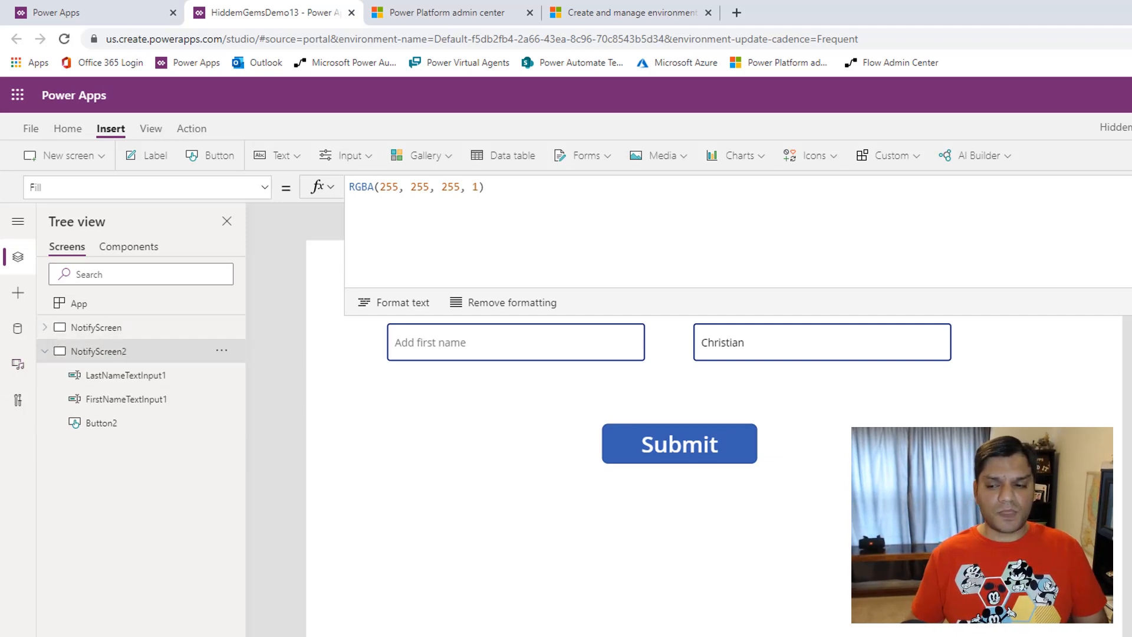
{"action": "key", "text": "alt+Tab"}
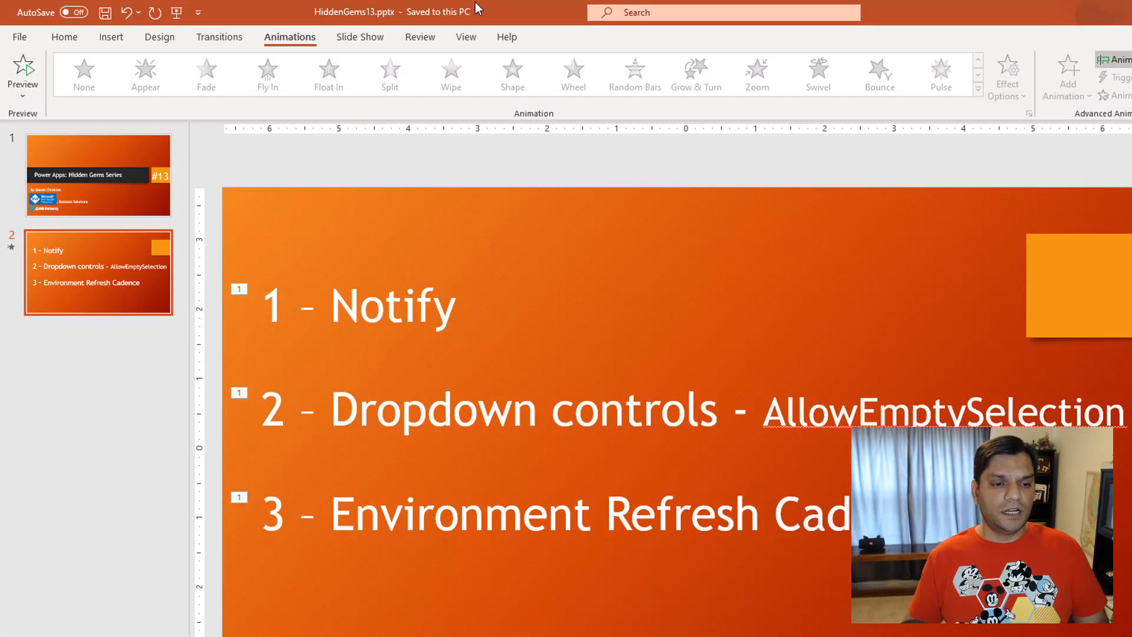
{"action": "key", "text": "alt+Tab"}
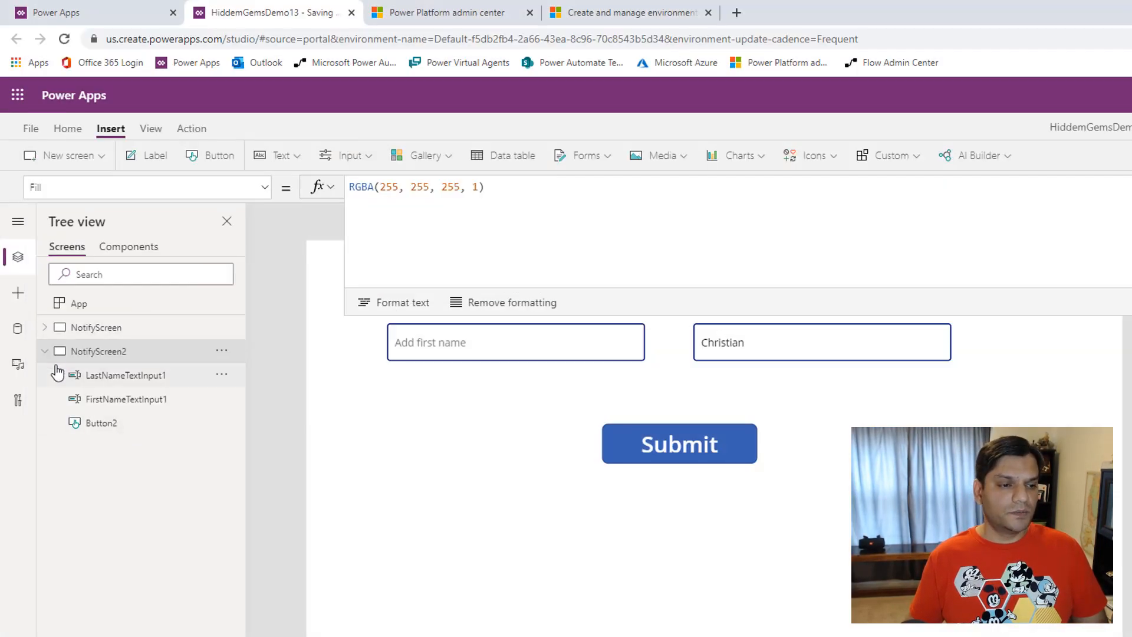
{"action": "left_click", "coordinate": [45, 350]}
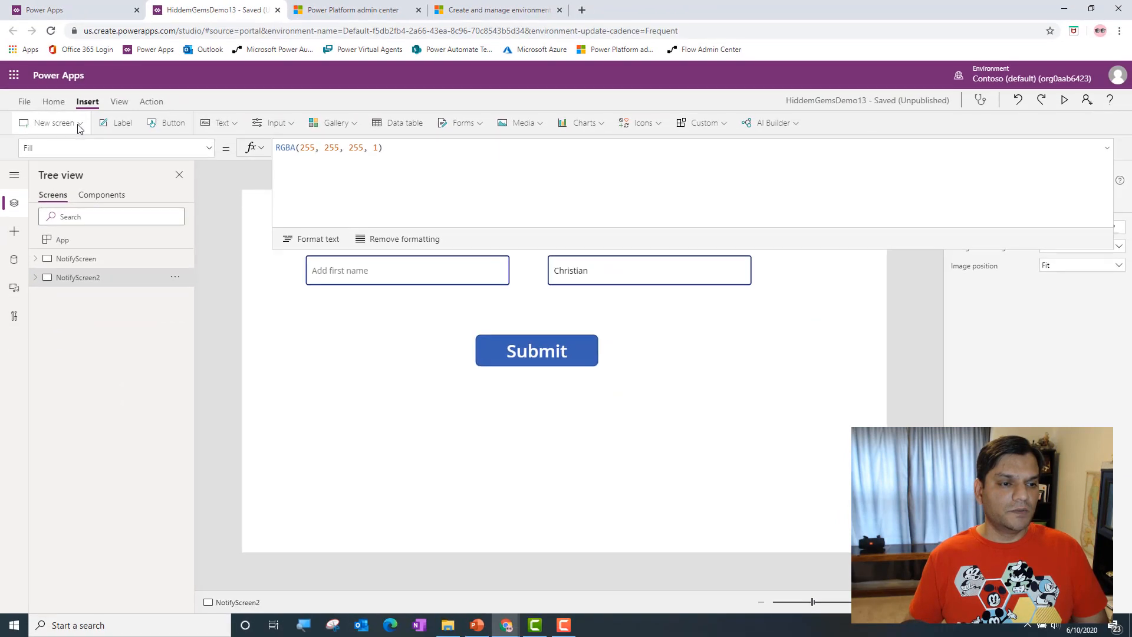
Step: Add a blank screen named Dropdown and collapse the expanded formula bar
{"action": "left_click", "coordinate": [88, 141]}
{"action": "left_click", "coordinate": [82, 198]}
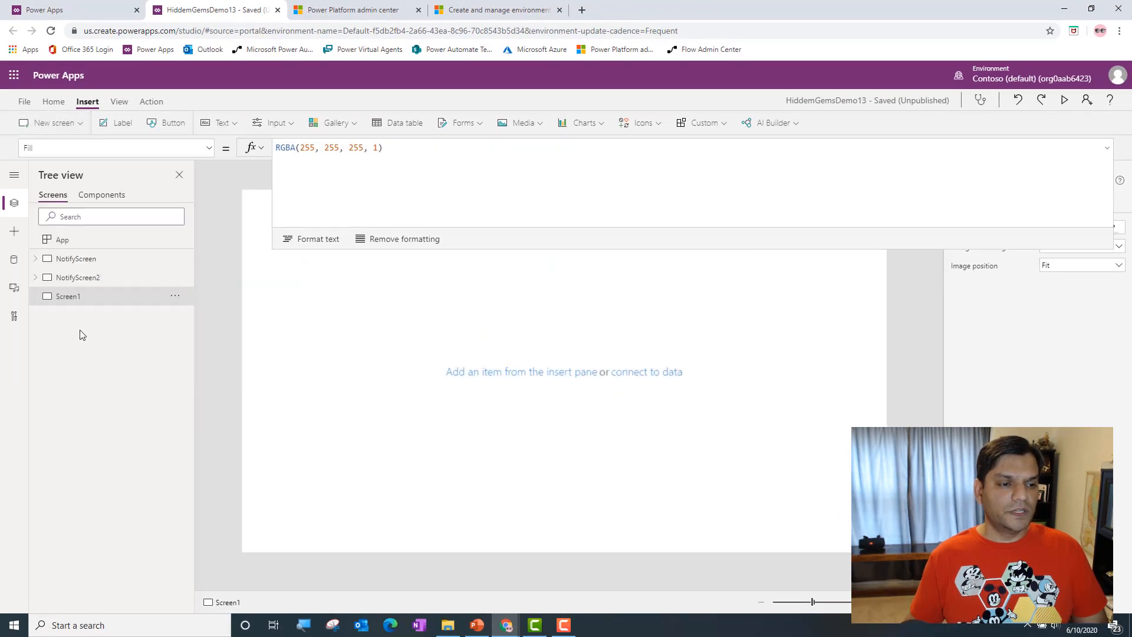
{"action": "double_click", "coordinate": [65, 303]}
{"action": "type", "text": "Dropdow"}
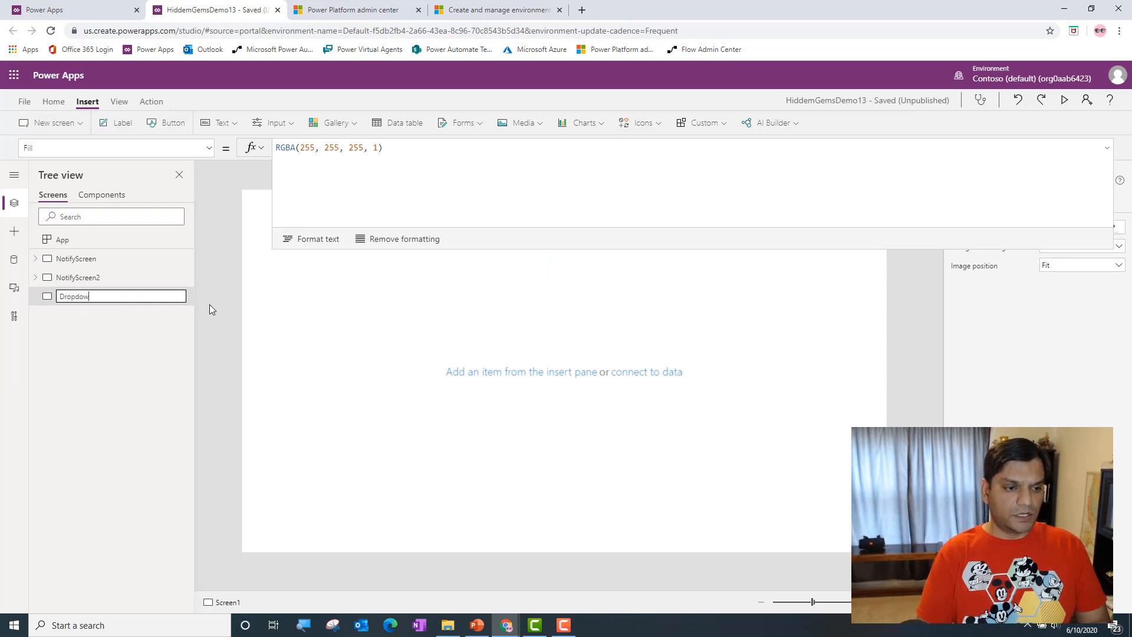
{"action": "type", "text": "n"}
{"action": "key", "text": "Return"}
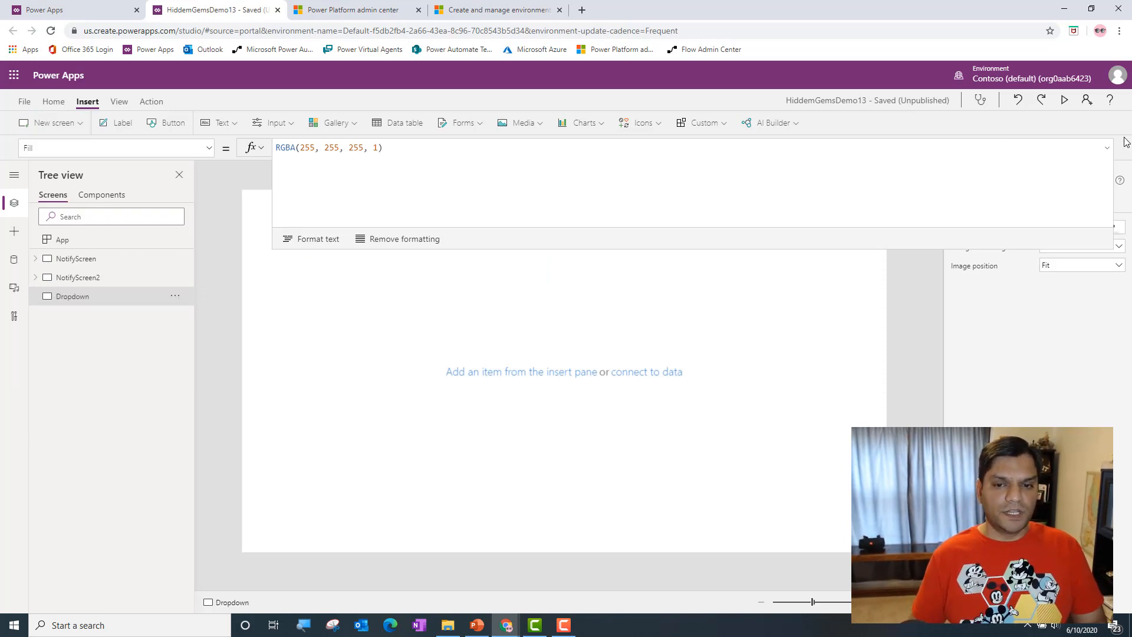
{"action": "left_click", "coordinate": [1107, 148]}
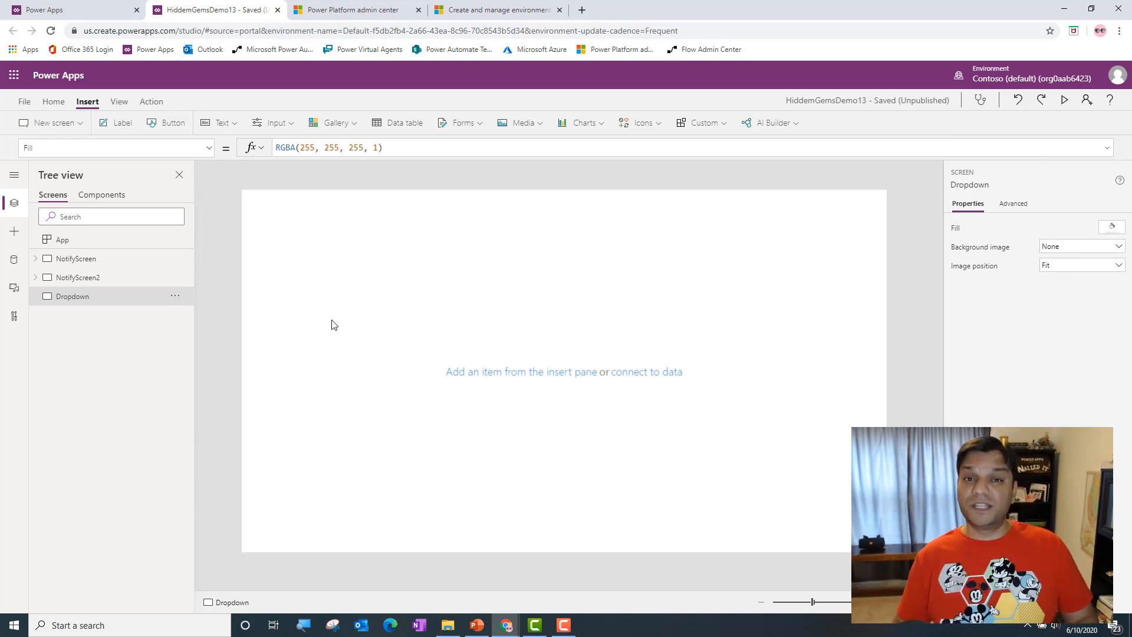
Step: Connect the OEMs SharePoint list as a data source using the existing SharePoint connection and a recent site
{"action": "left_click", "coordinate": [17, 261]}
{"action": "left_click", "coordinate": [43, 369]}
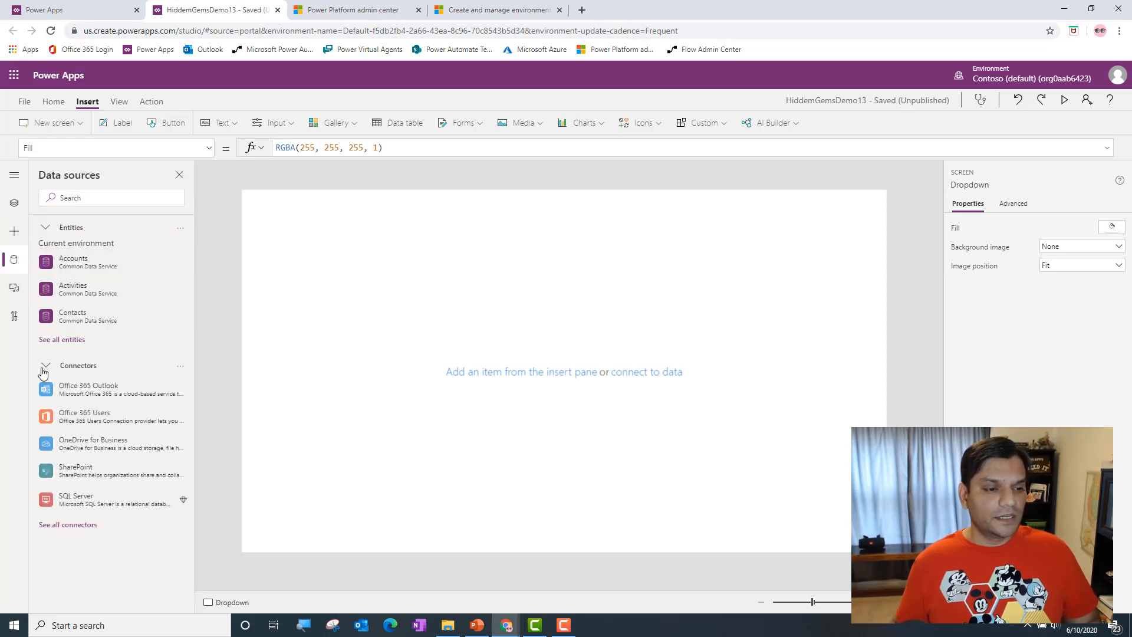
{"action": "left_click", "coordinate": [77, 471]}
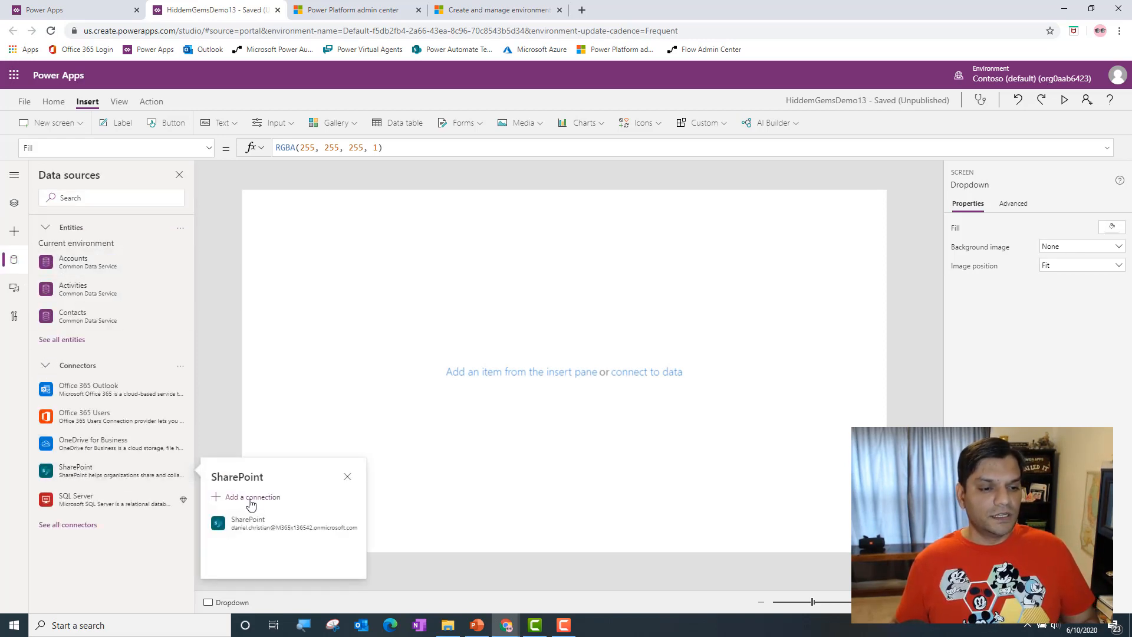
{"action": "left_click", "coordinate": [248, 523]}
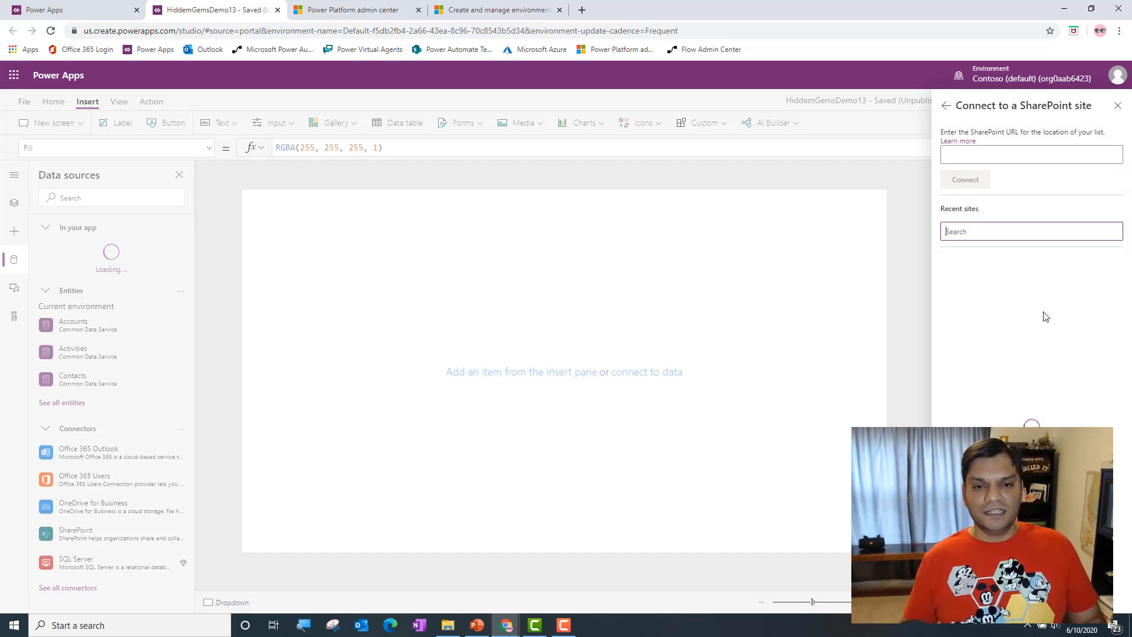
{"action": "left_click", "coordinate": [1032, 288]}
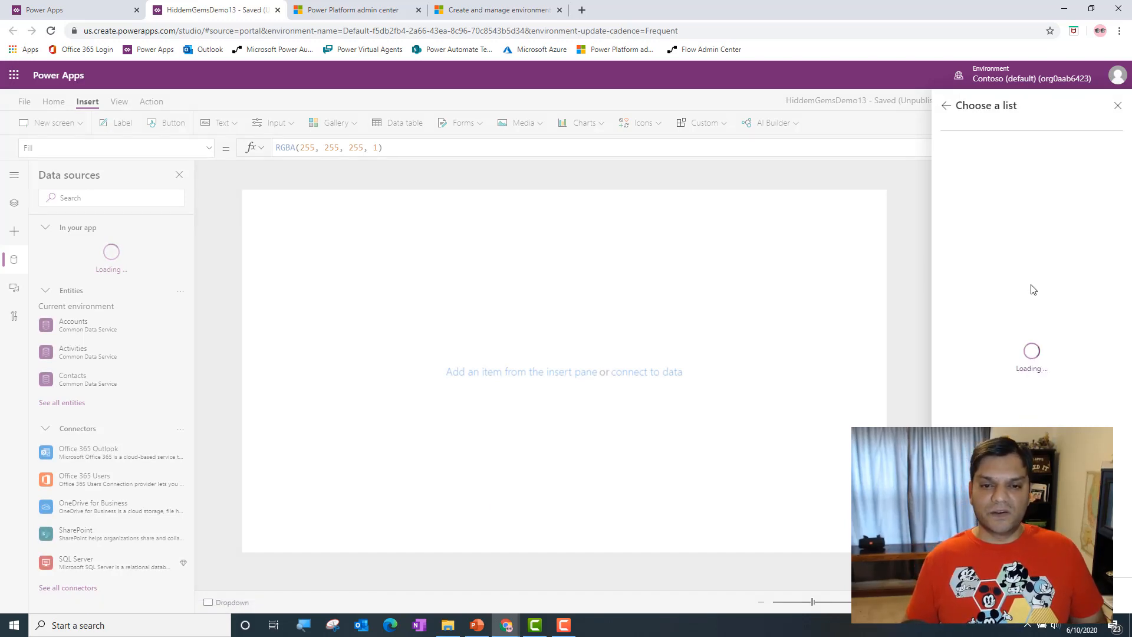
{"action": "left_click", "coordinate": [950, 211]}
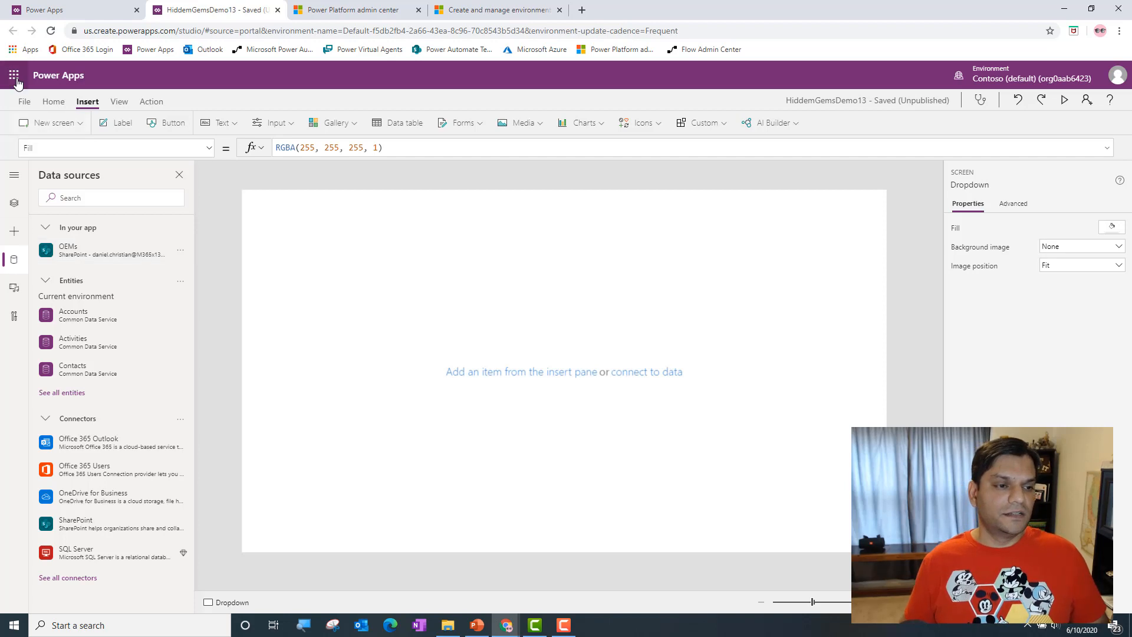
Step: Insert a drop-down control on the Dropdown screen, about 573 wide and 53 high, at about X 192, Y 120
{"action": "left_click", "coordinate": [289, 127]}
{"action": "left_click", "coordinate": [302, 220]}
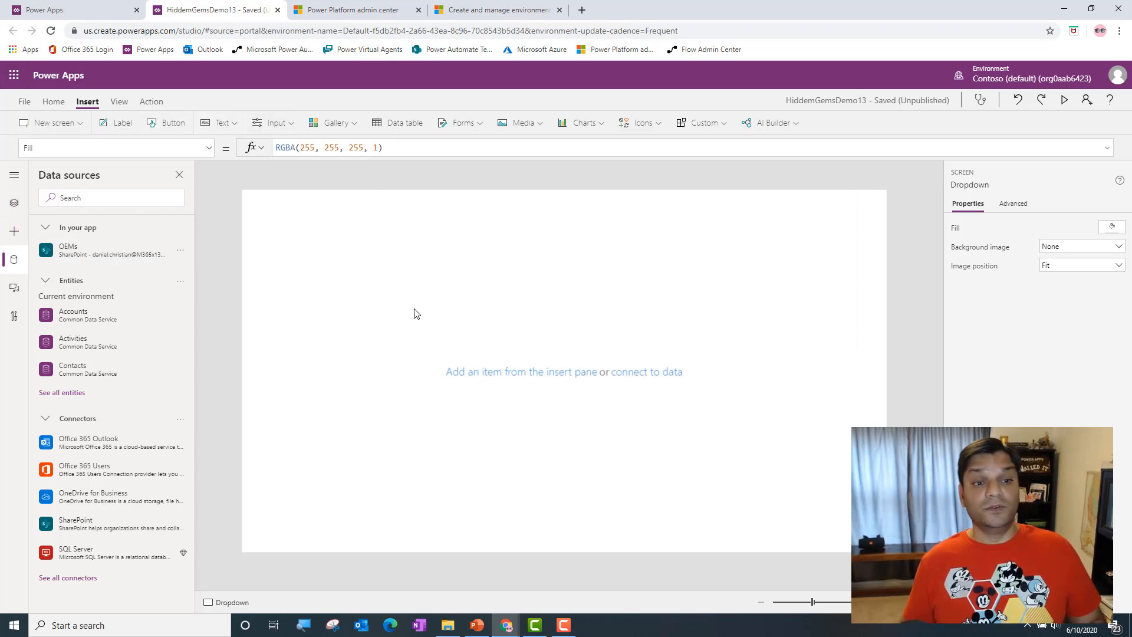
{"action": "left_click_drag", "start_coordinate": [374, 225], "coordinate": [602, 272]}
Step: Set the drop-down control's font size to 20
{"action": "left_click", "coordinate": [59, 101]}
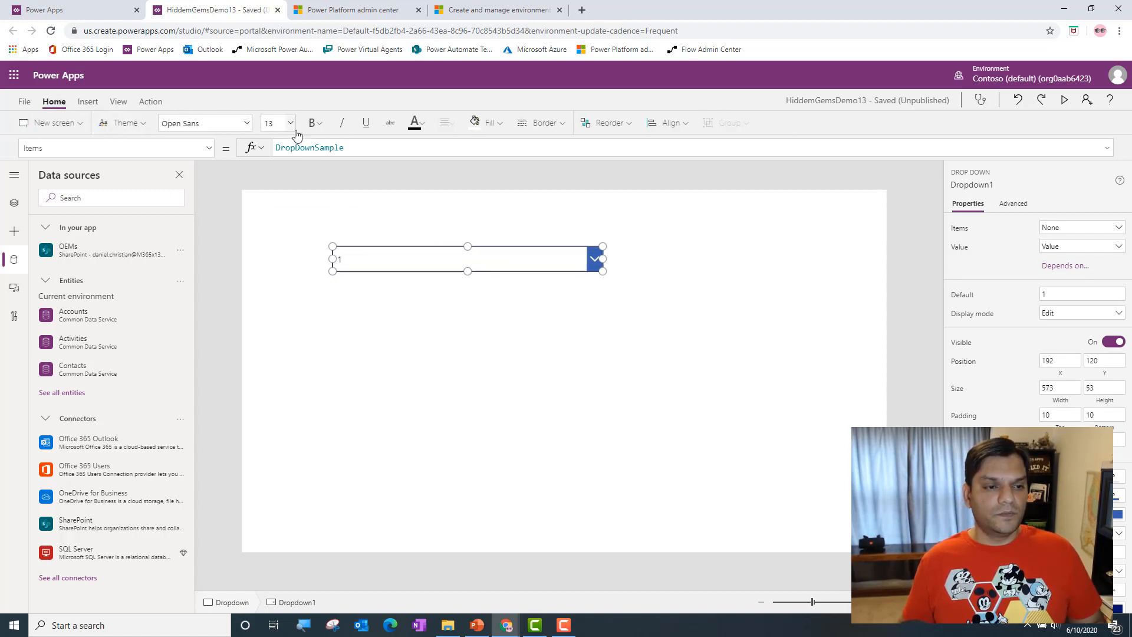
{"action": "left_click", "coordinate": [290, 124]}
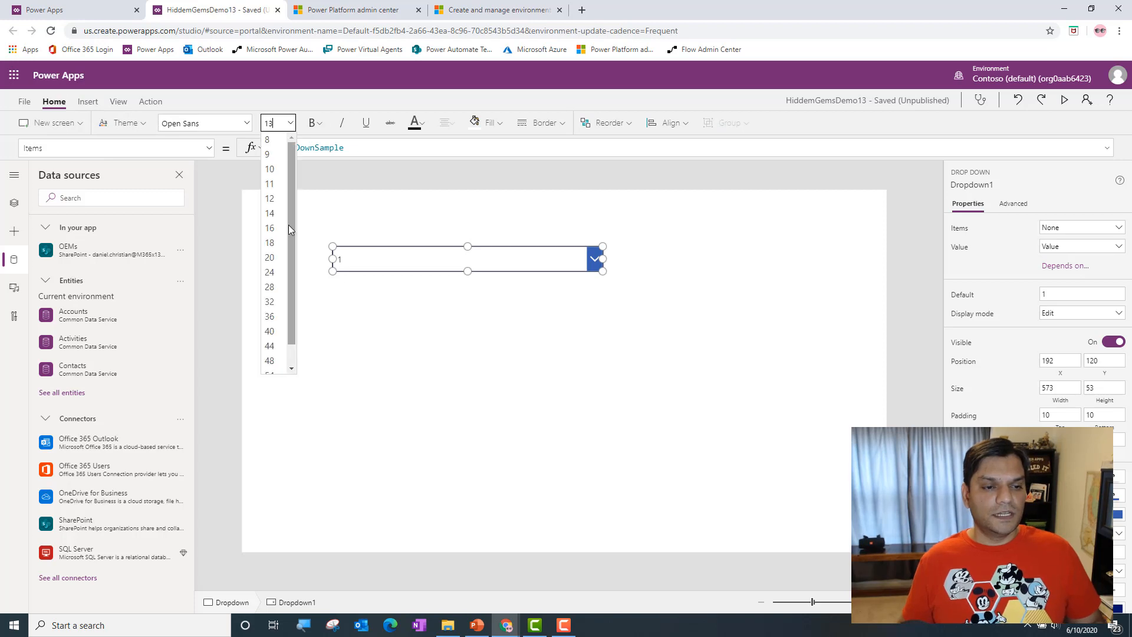
{"action": "left_click", "coordinate": [282, 257]}
{"action": "left_click", "coordinate": [485, 384]}
{"action": "left_click", "coordinate": [413, 262]}
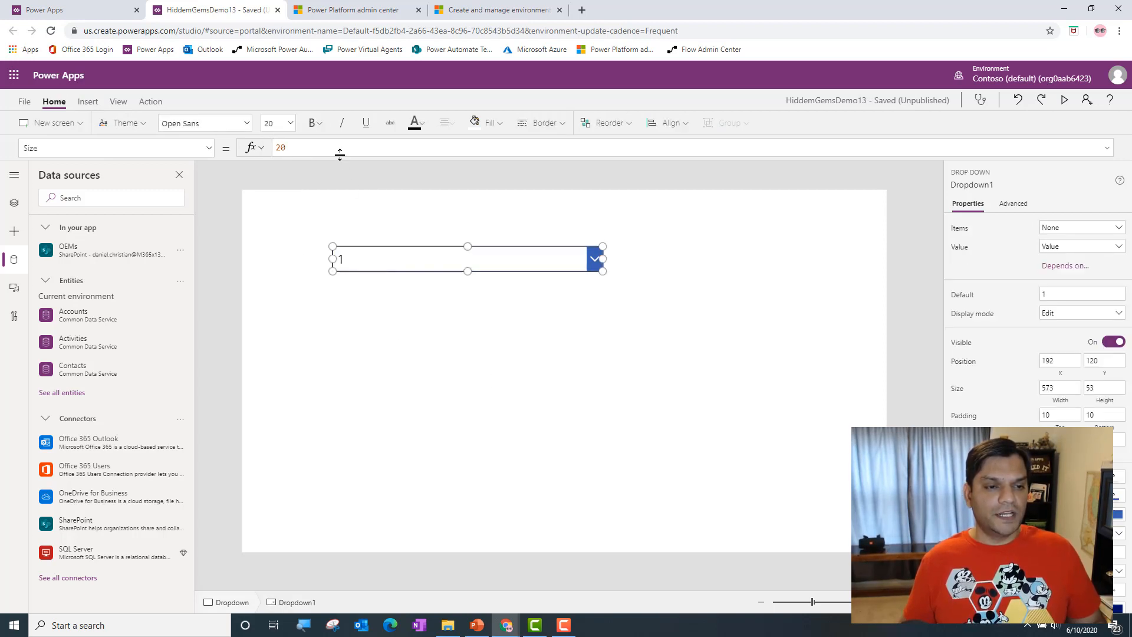
Step: Set the drop-down control's Items property to the OEMs data source
{"action": "left_click", "coordinate": [27, 148]}
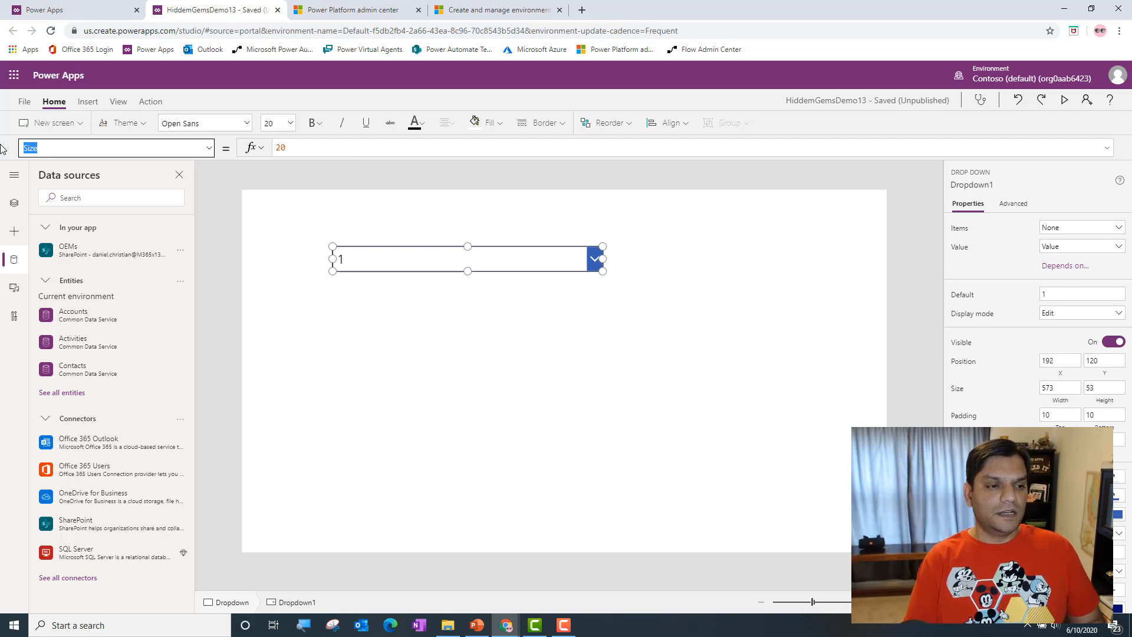
{"action": "type", "text": "Ites"}
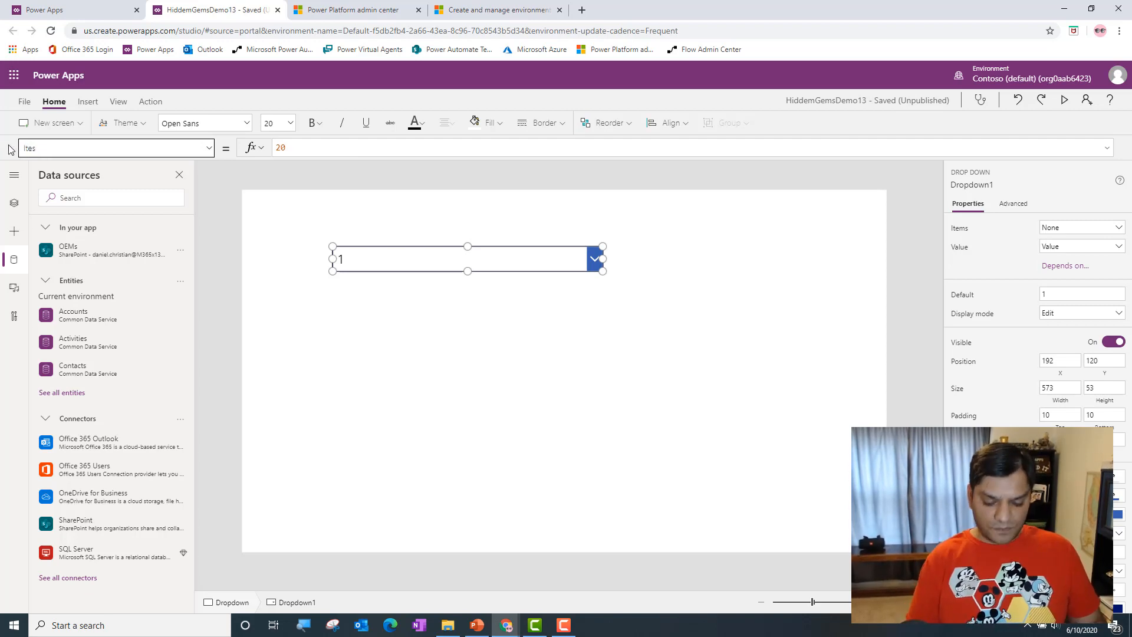
{"action": "type", "text": "ms"}
{"action": "key", "text": "Return"}
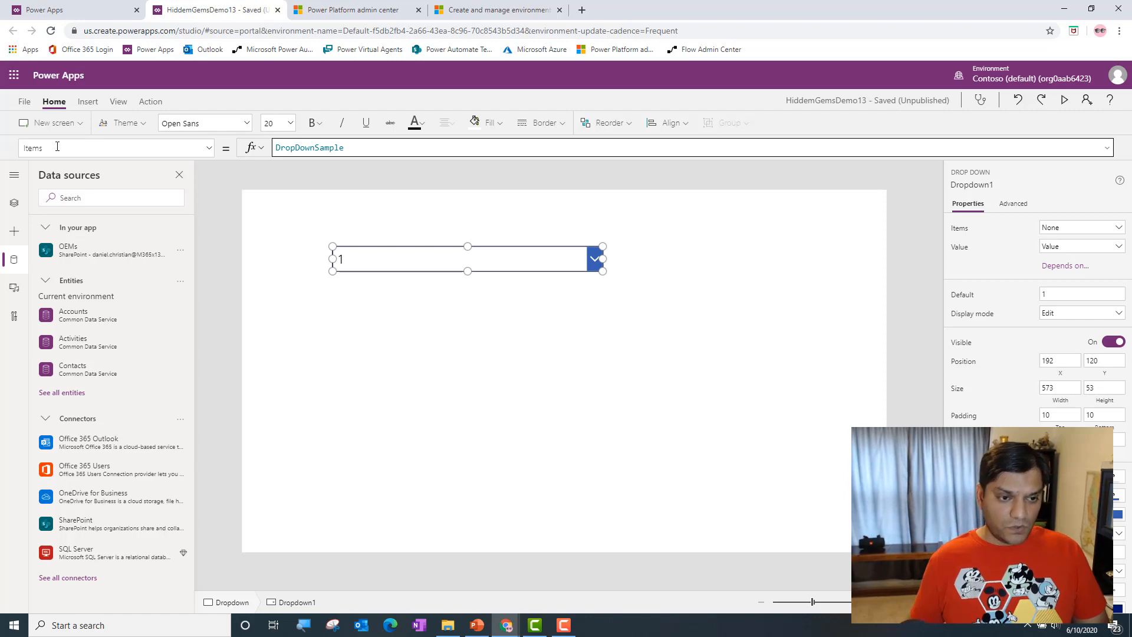
{"action": "left_click_drag", "start_coordinate": [390, 151], "coordinate": [169, 148]}
{"action": "type", "text": "oe"}
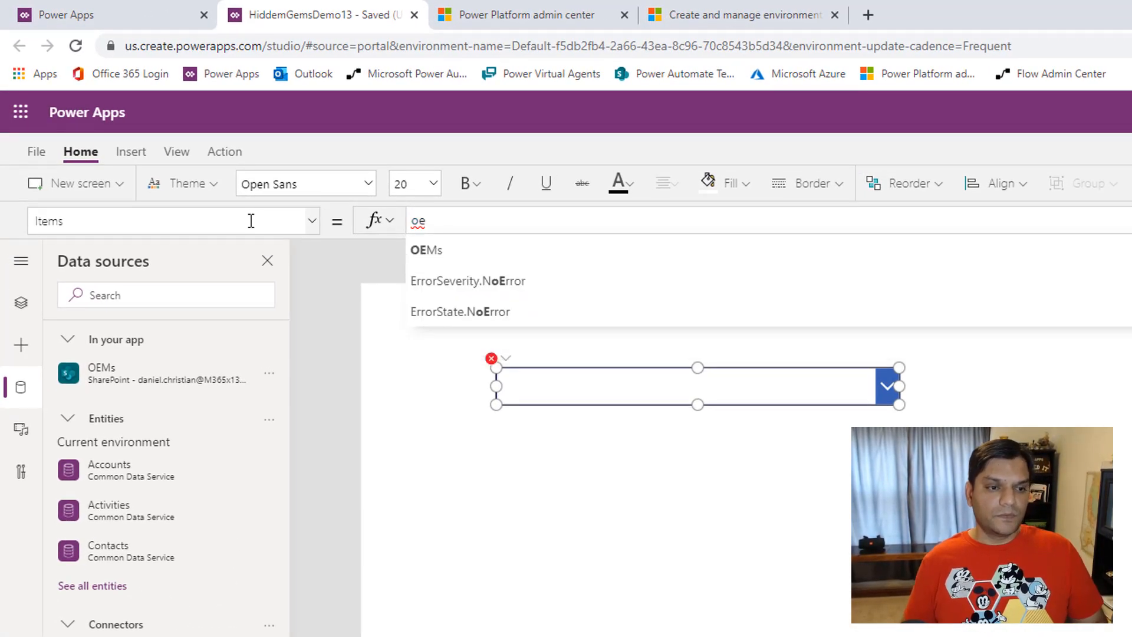
{"action": "key", "text": "Tab"}
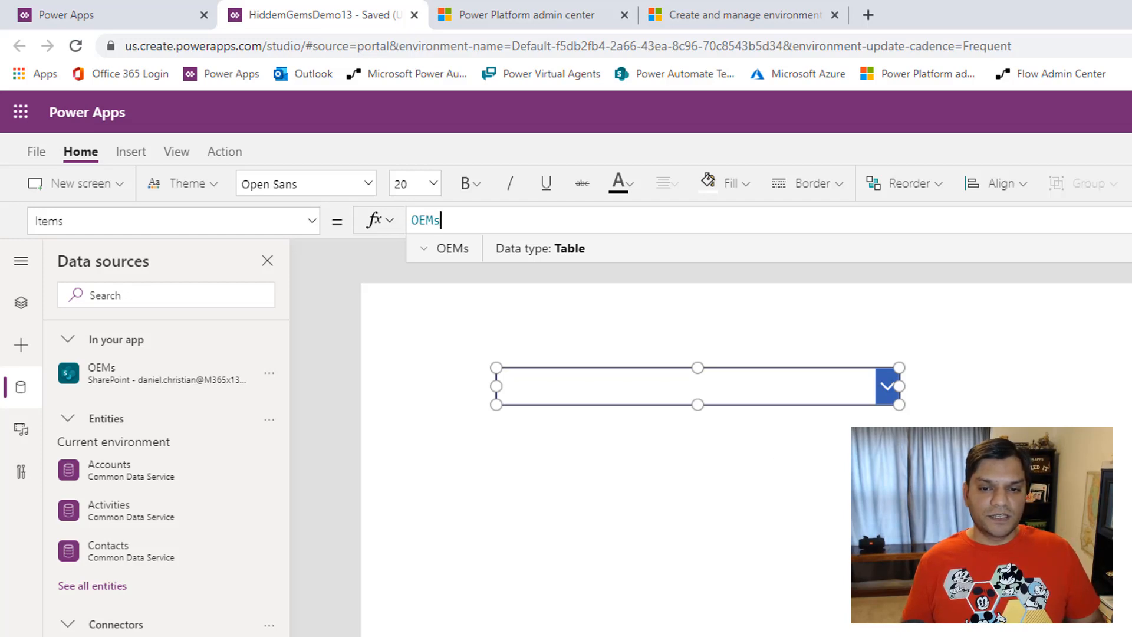
{"action": "key", "text": "Return"}
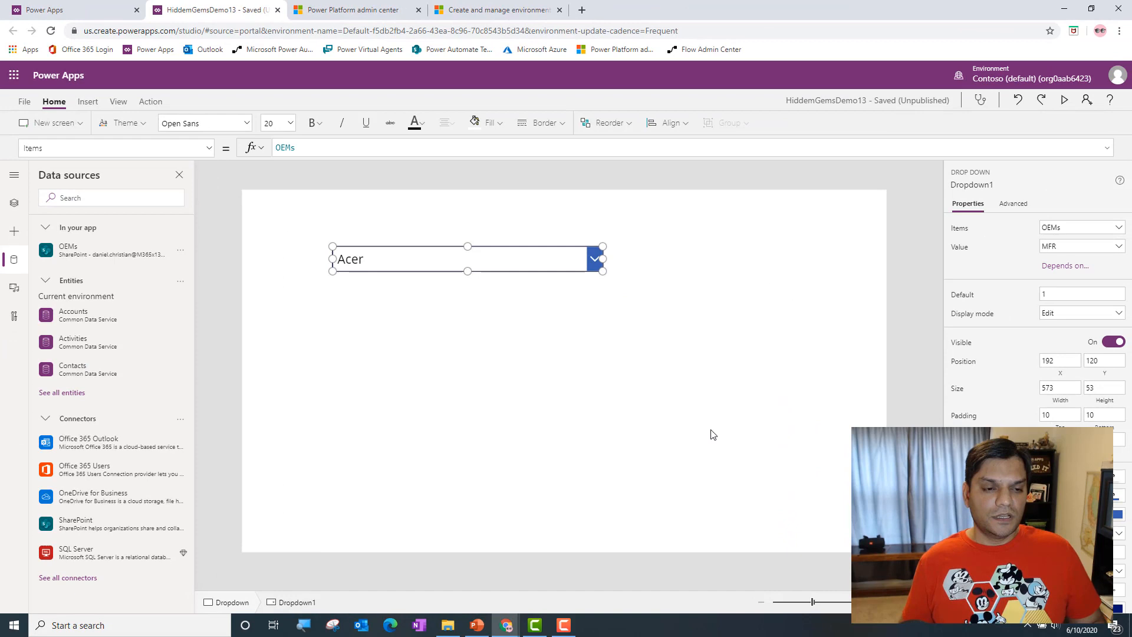
Step: Preview the Dropdown screen, expand the drop-down to view its manufacturer choices, and exit the preview
{"action": "left_click", "coordinate": [712, 432]}
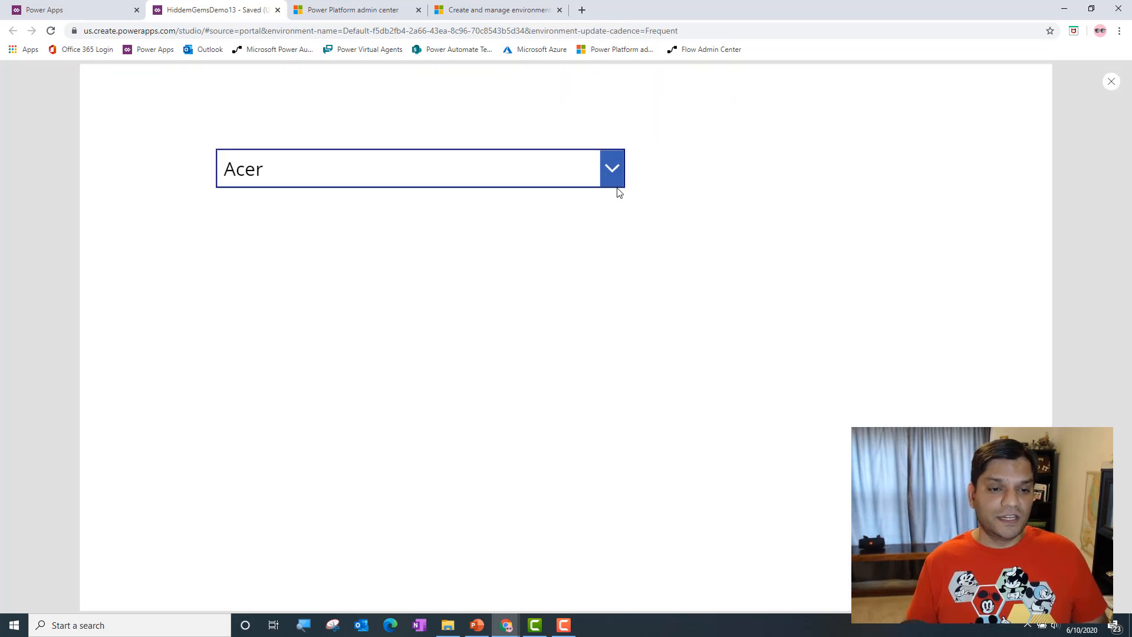
{"action": "left_click", "coordinate": [612, 168]}
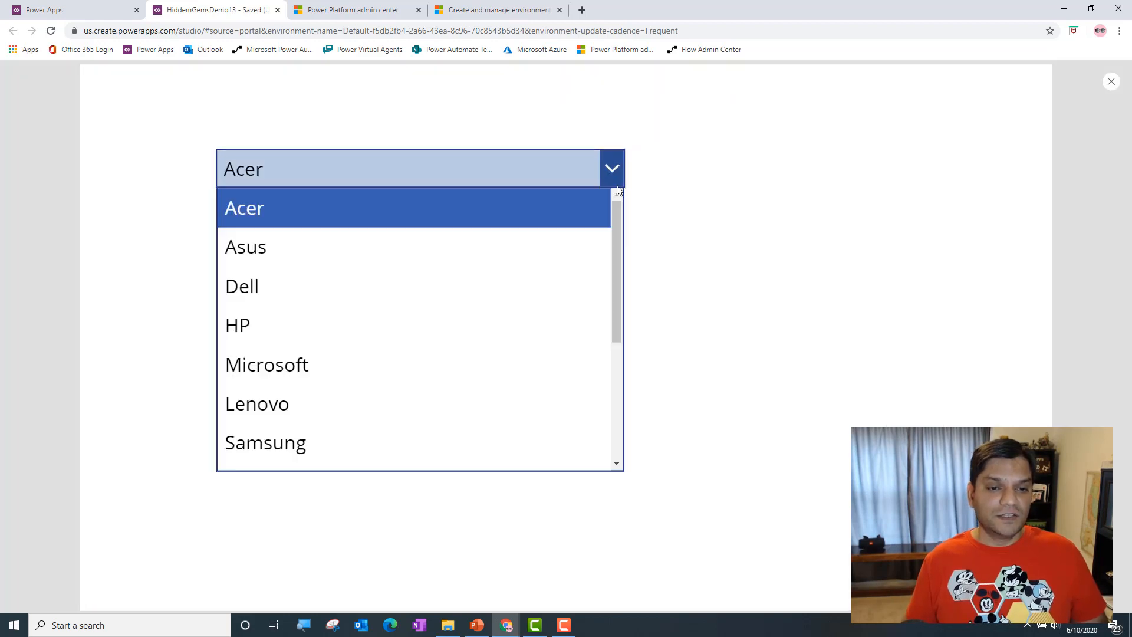
{"action": "mouse_move", "coordinate": [617, 225]}
{"action": "left_mouse_down"}
{"action": "mouse_move", "coordinate": [608, 324]}
{"action": "mouse_move", "coordinate": [610, 211]}
{"action": "left_mouse_up"}
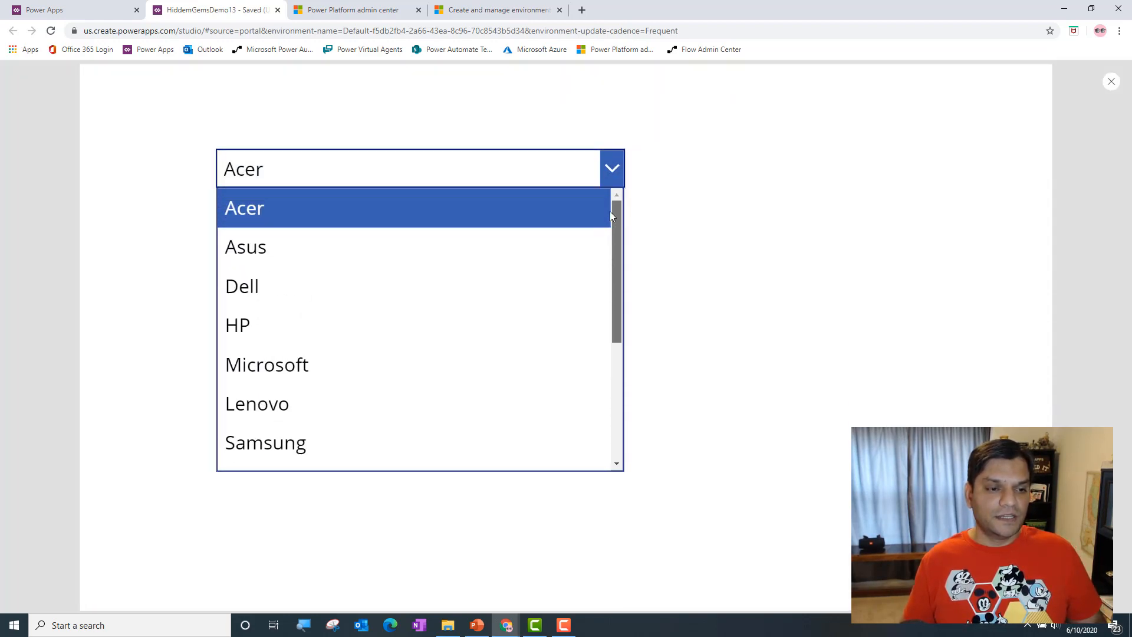
{"action": "left_click", "coordinate": [1111, 82]}
{"action": "left_click", "coordinate": [641, 380]}
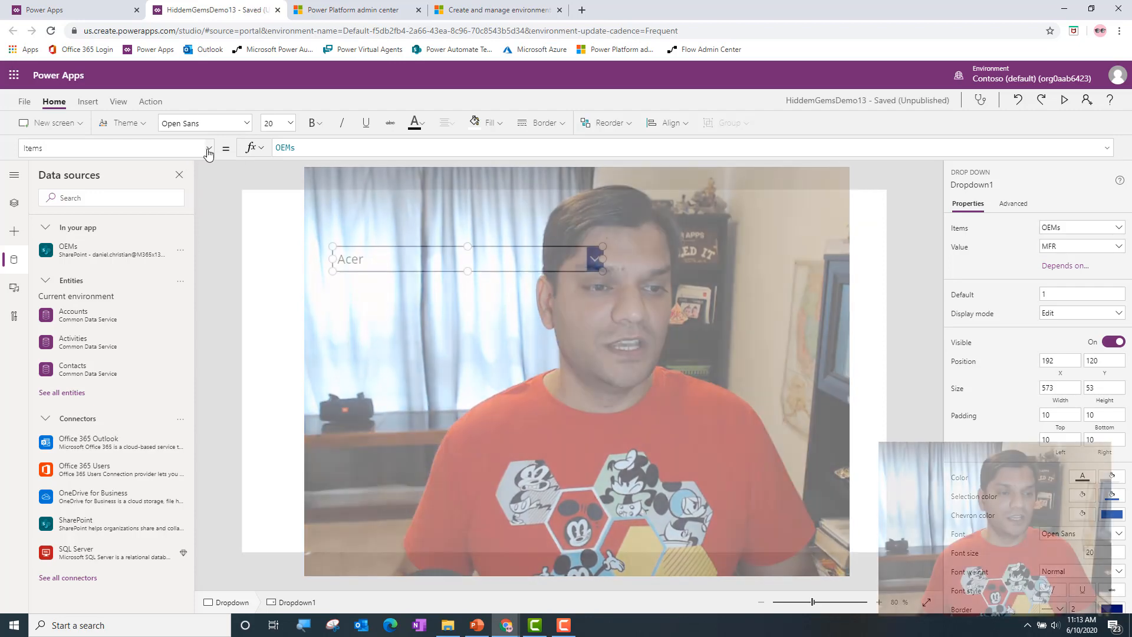
Step: Set the drop-down control's AllowEmptySelection property to true
{"action": "left_click", "coordinate": [180, 149]}
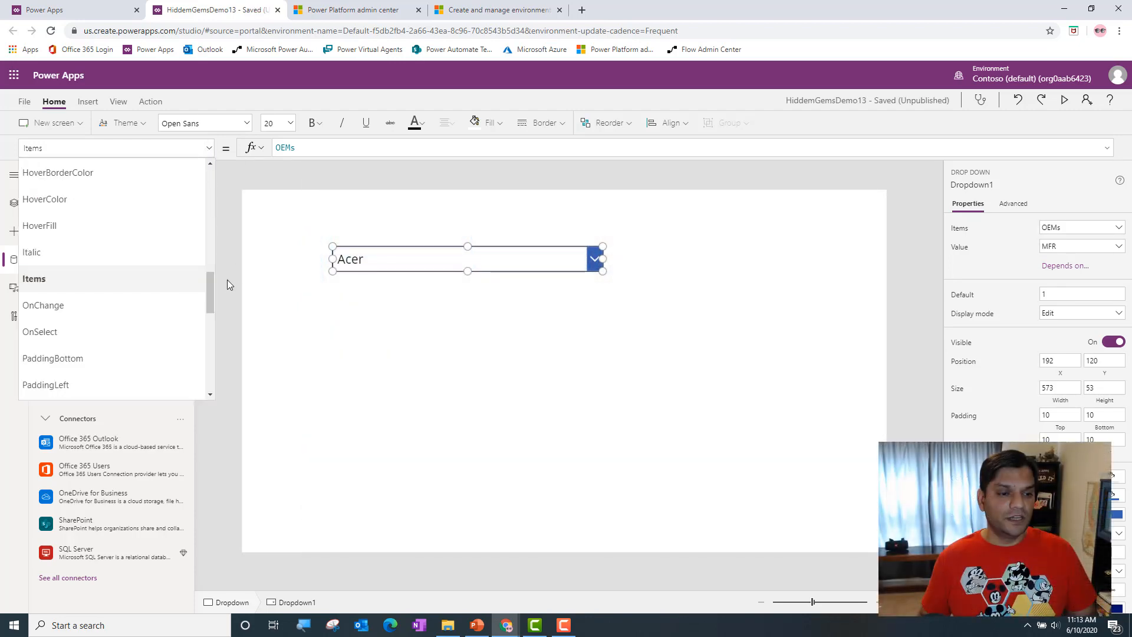
{"action": "left_click_drag", "start_coordinate": [208, 286], "coordinate": [214, 183]}
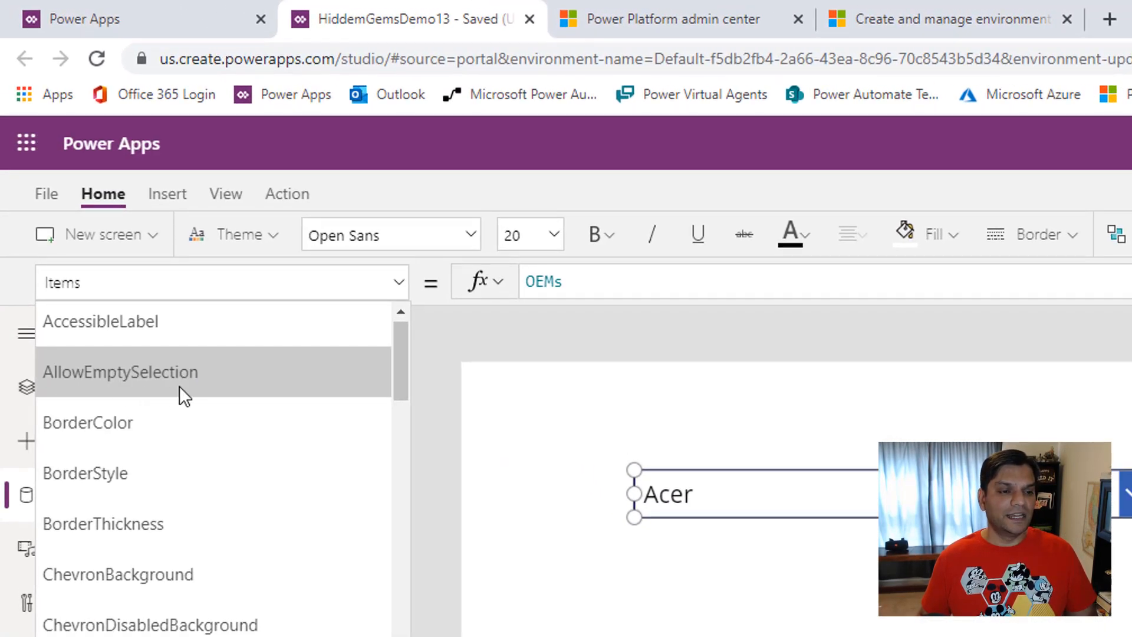
{"action": "left_click", "coordinate": [180, 386]}
{"action": "left_click_drag", "start_coordinate": [590, 286], "coordinate": [475, 299]}
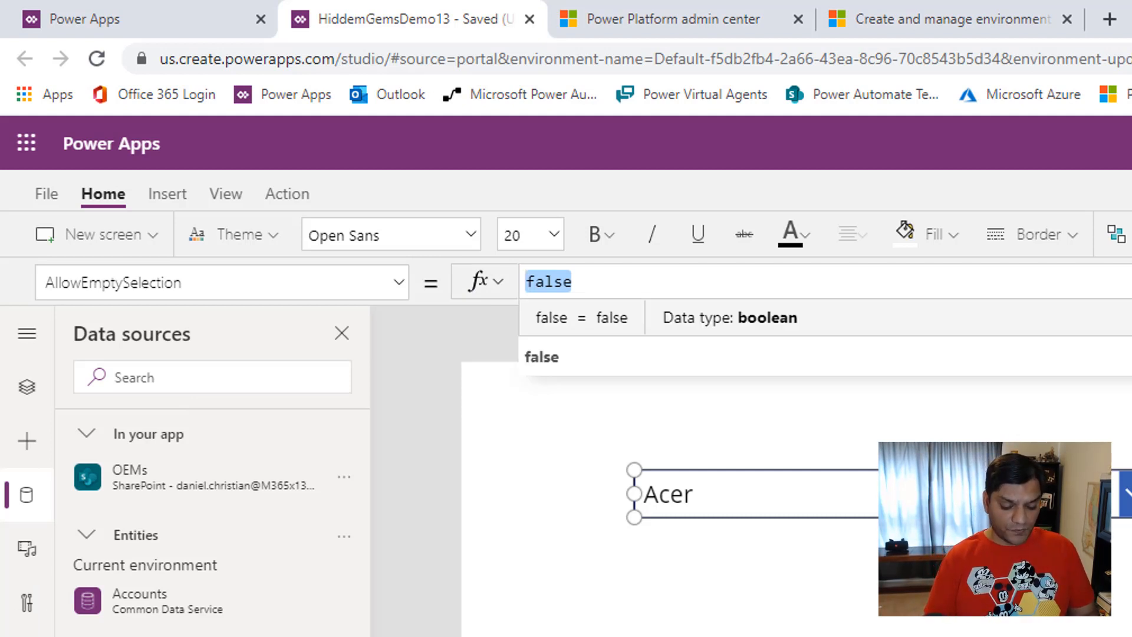
{"action": "key", "text": "BackSpace"}
{"action": "type", "text": "true"}
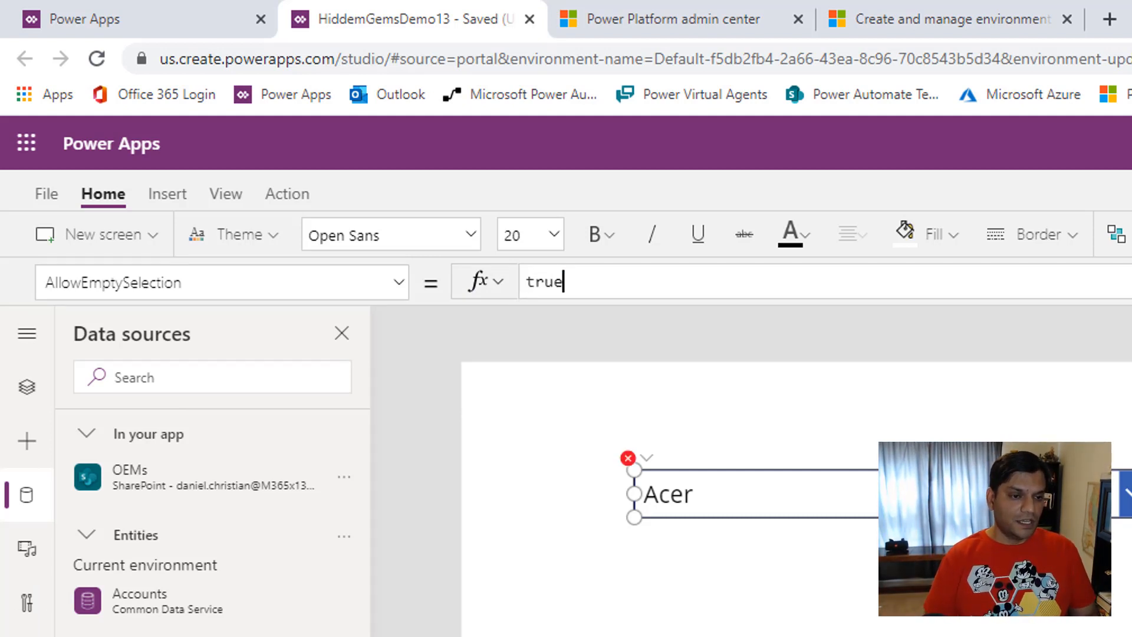
{"action": "left_click", "coordinate": [818, 624]}
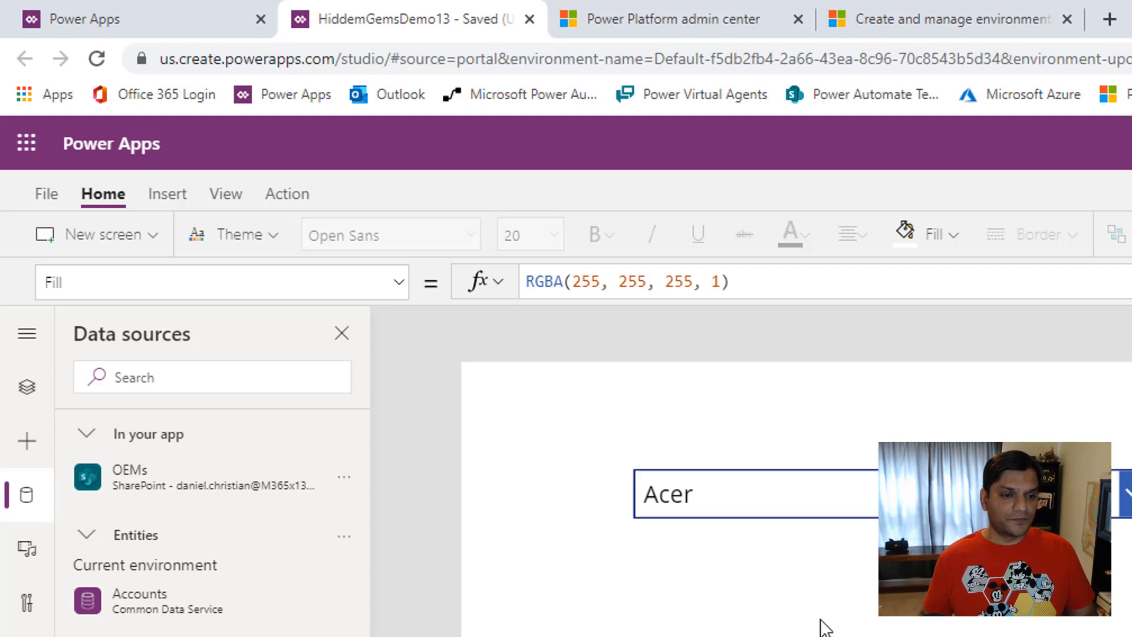
Step: Refresh the OEMs data source and reselect the drop-down control
{"action": "left_click", "coordinate": [748, 515]}
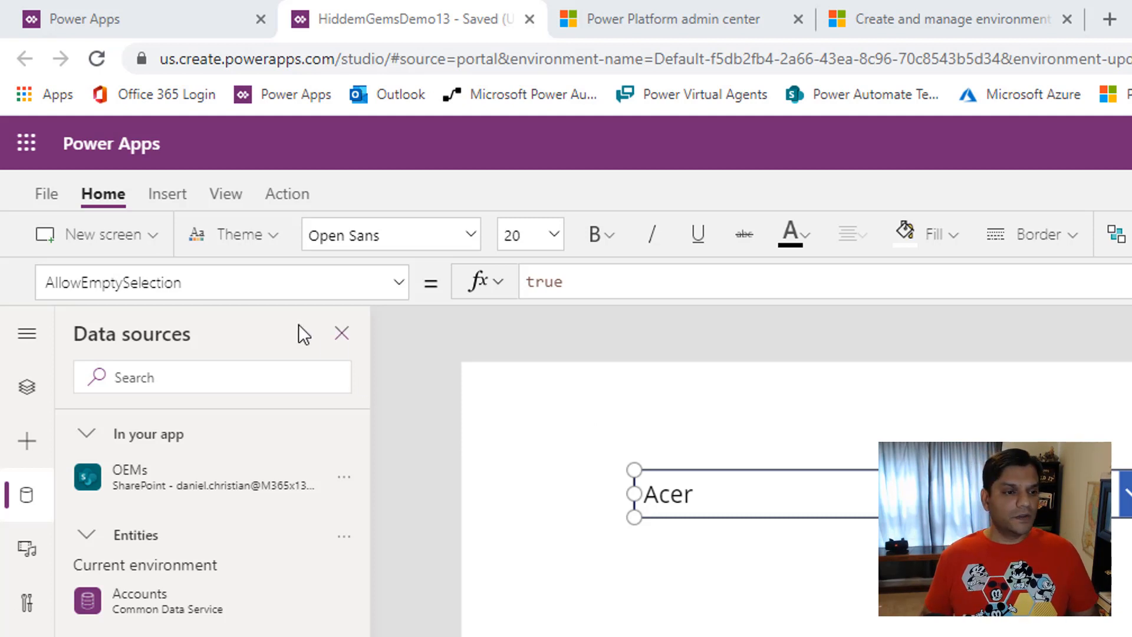
{"action": "left_click", "coordinate": [734, 632]}
{"action": "left_click", "coordinate": [748, 495]}
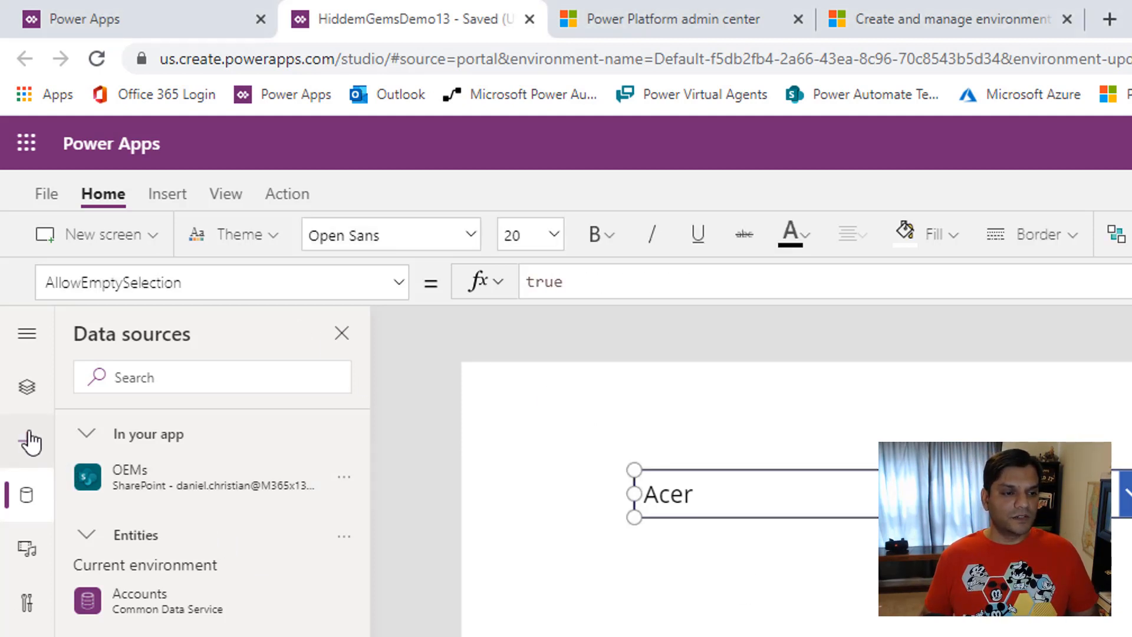
{"action": "left_click", "coordinate": [344, 477]}
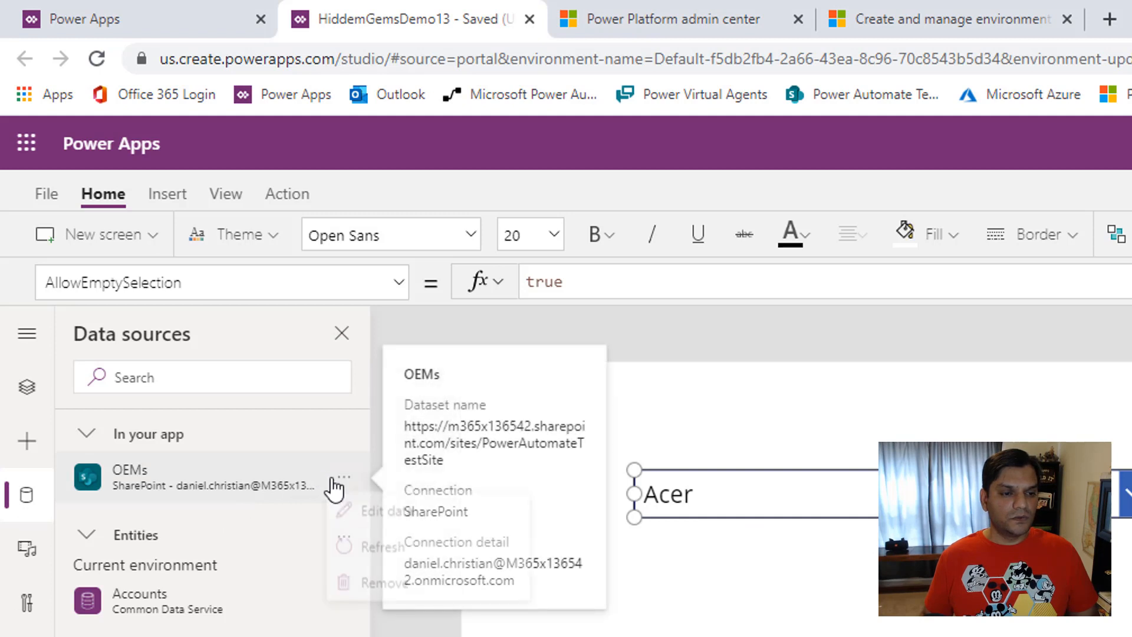
{"action": "left_click", "coordinate": [366, 556]}
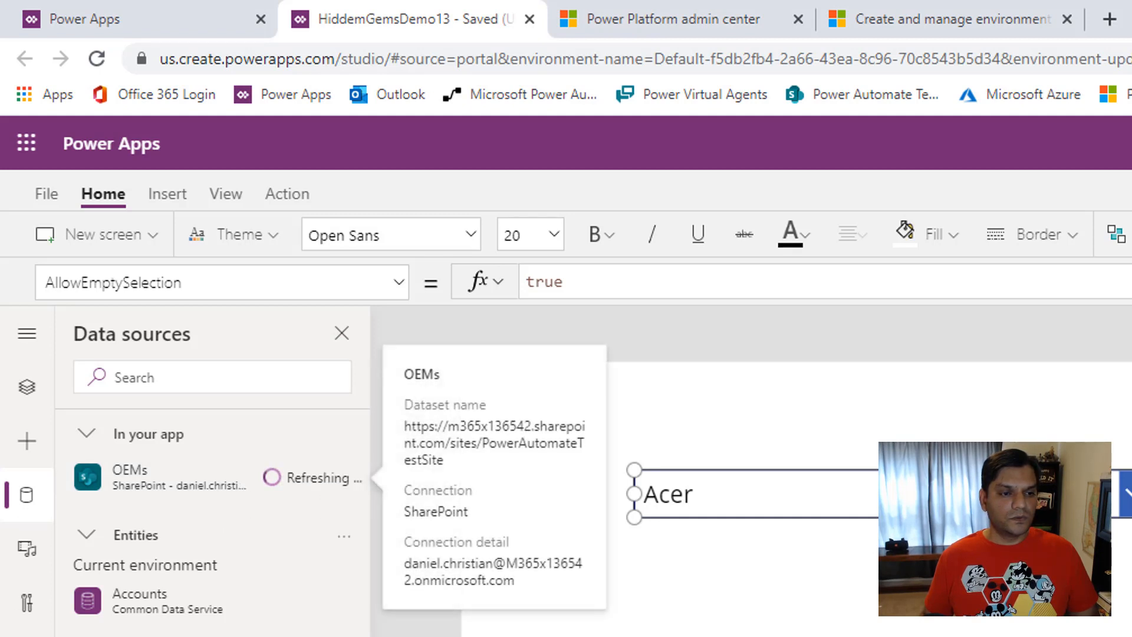
{"action": "left_click", "coordinate": [772, 498]}
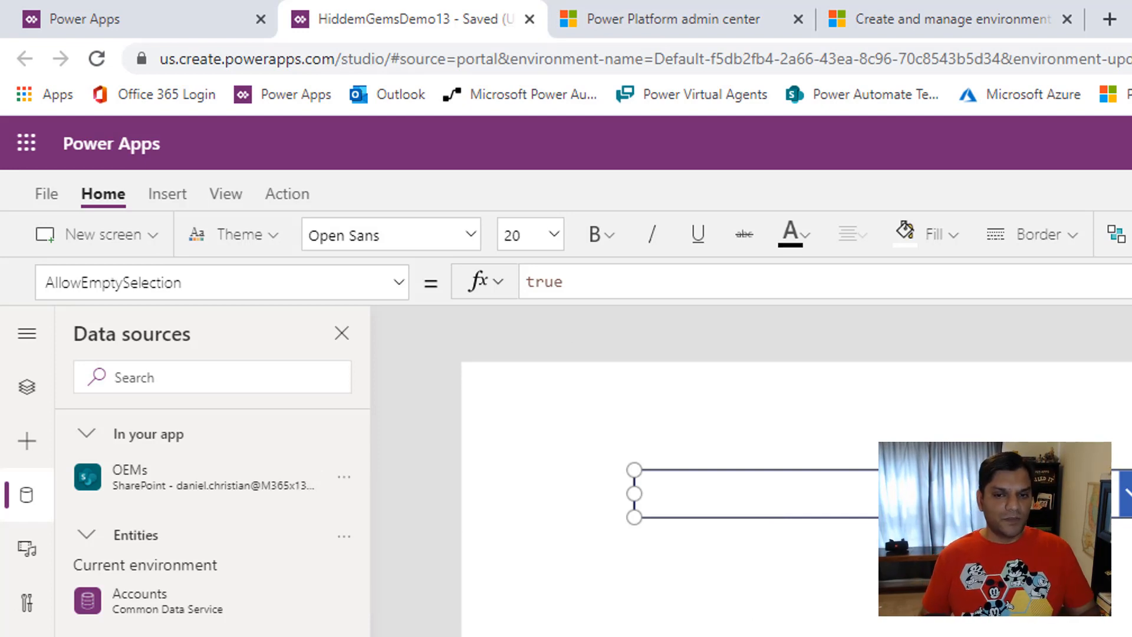
Step: Preview the screen, open the drop-down's choices without picking one, and return to the editor, dismissing the tip
{"action": "key", "text": "F5"}
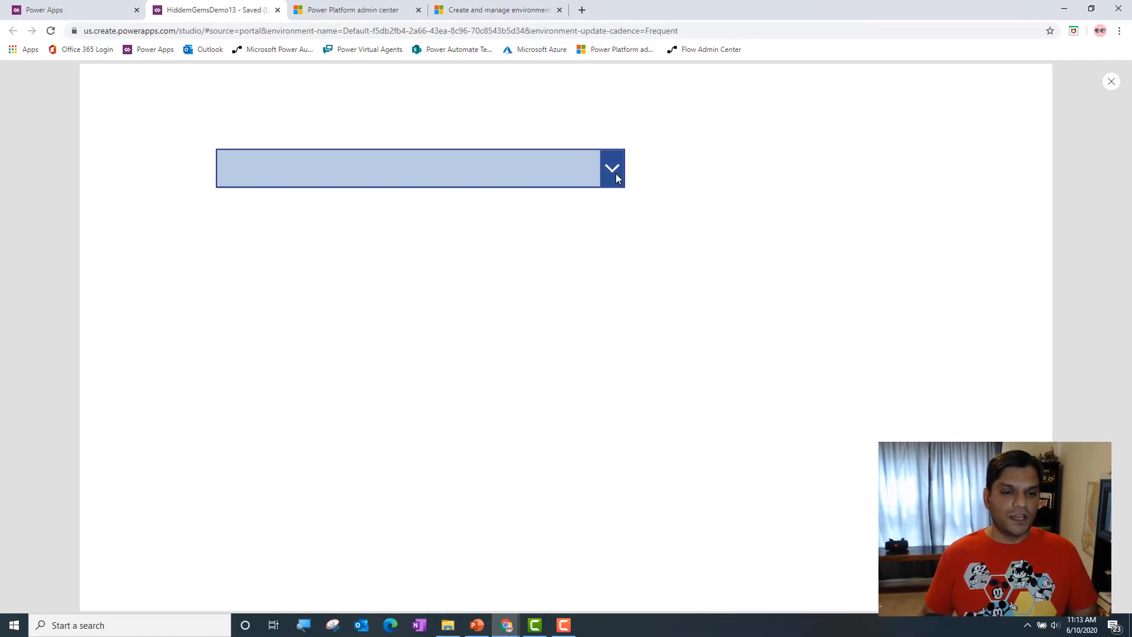
{"action": "left_click", "coordinate": [613, 174]}
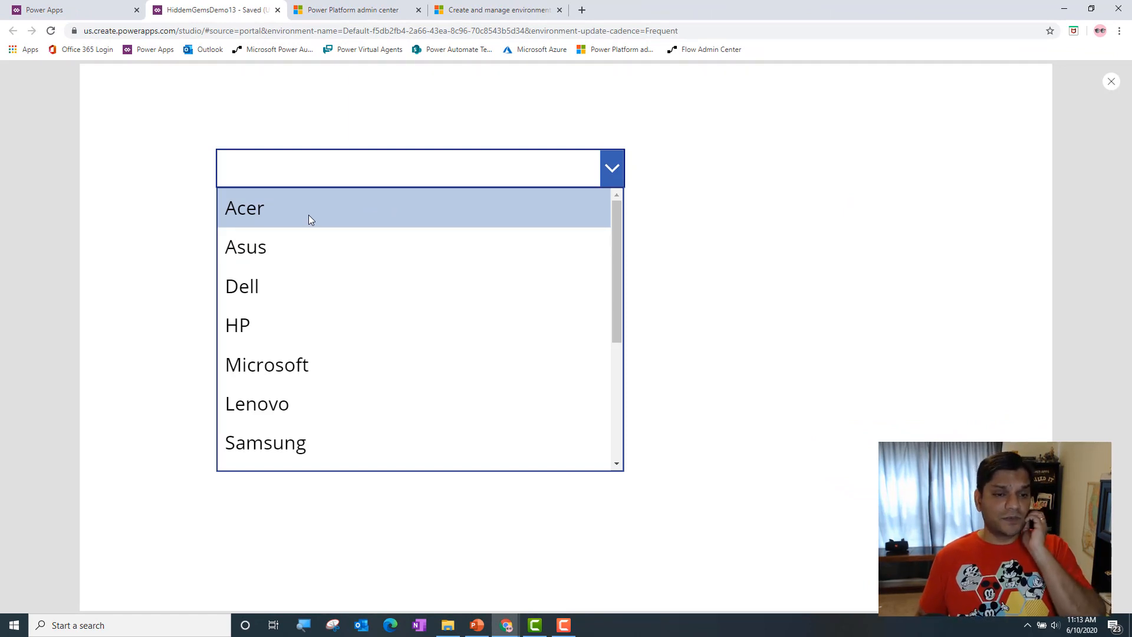
{"action": "left_click", "coordinate": [721, 224]}
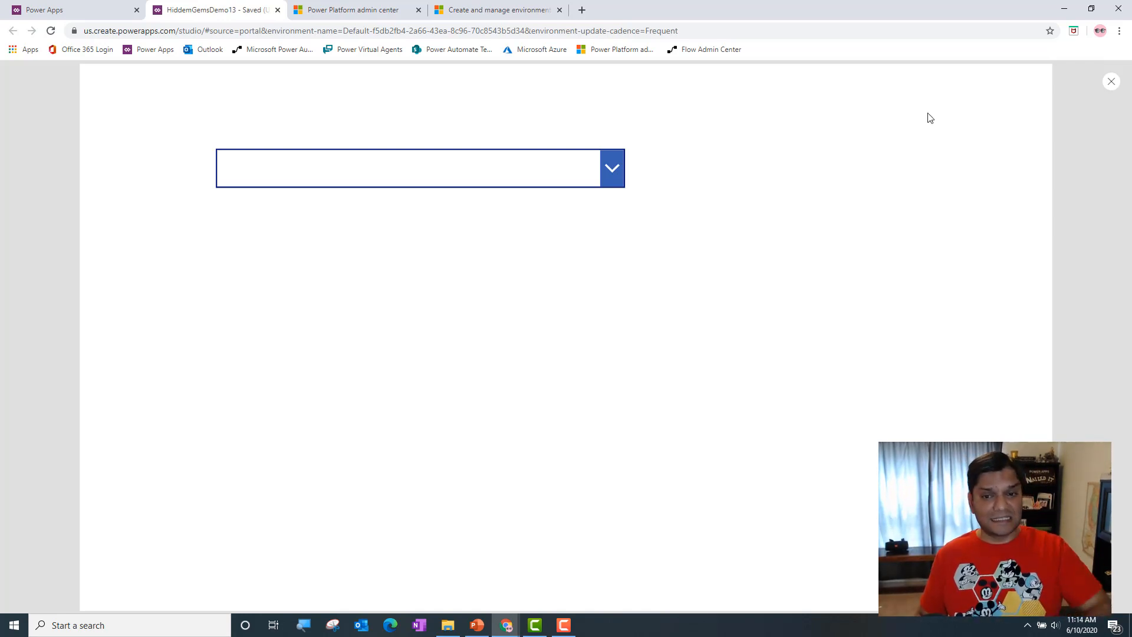
{"action": "left_click", "coordinate": [1108, 82]}
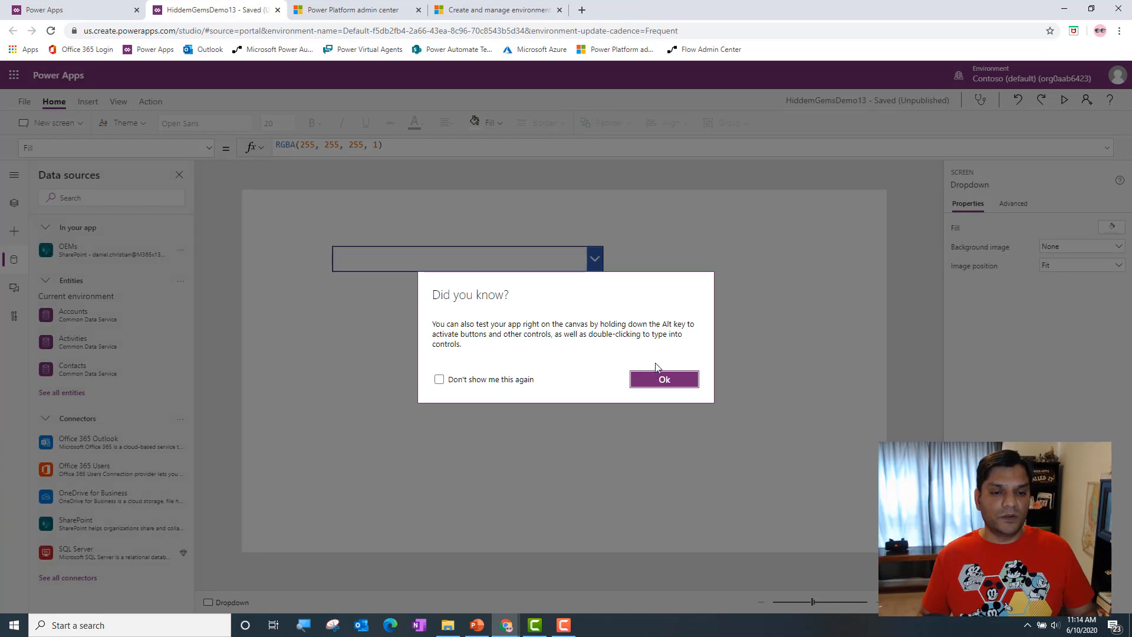
{"action": "left_click", "coordinate": [655, 379]}
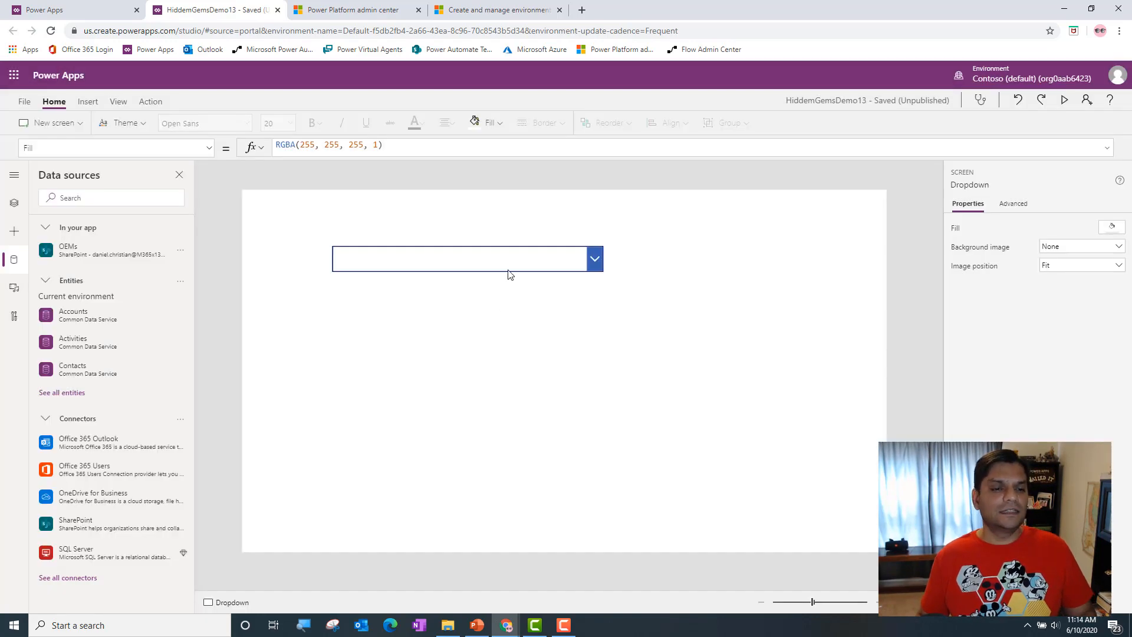
{"action": "left_click", "coordinate": [508, 269]}
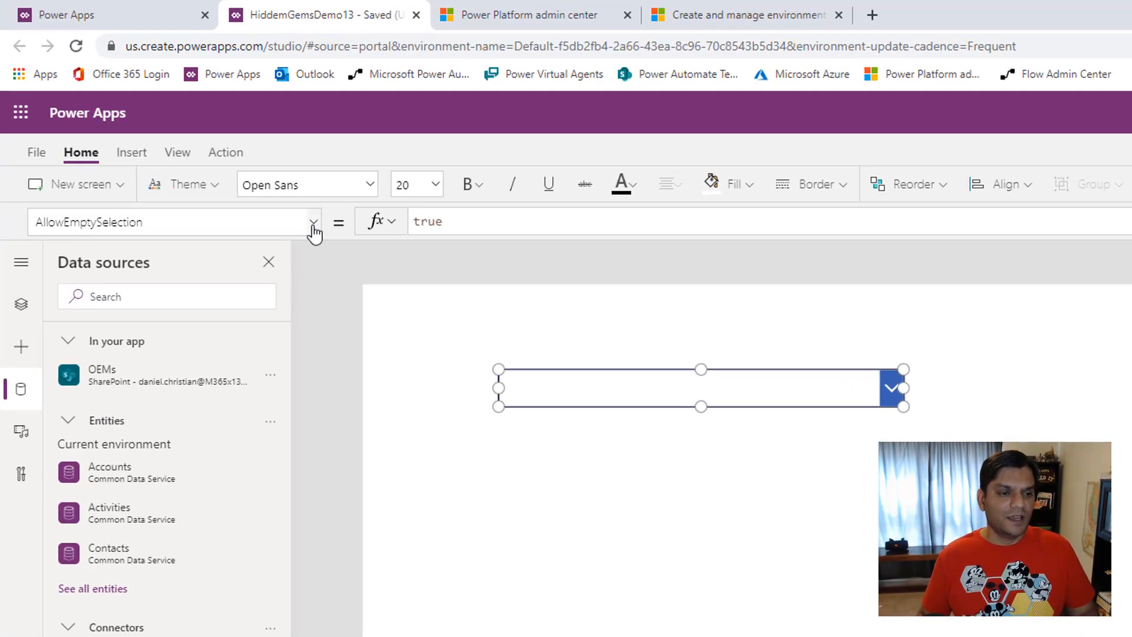
{"action": "left_click", "coordinate": [313, 224]}
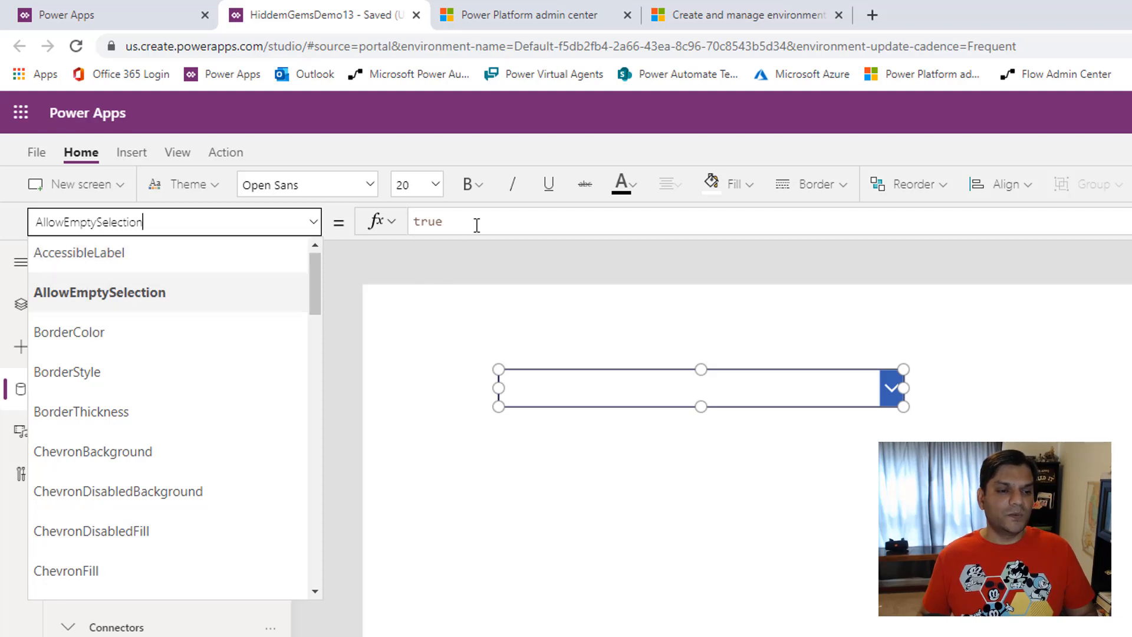
{"action": "left_click_drag", "start_coordinate": [477, 225], "coordinate": [408, 230]}
{"action": "key", "text": "BackSpace"}
{"action": "type", "text": "fals"}
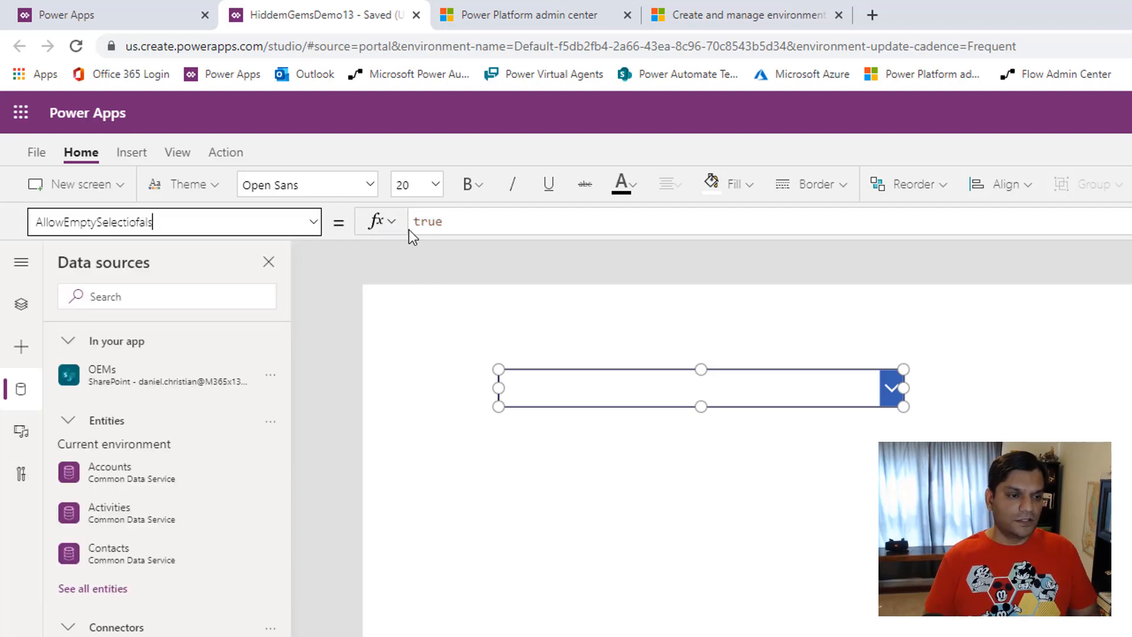
{"action": "key", "text": "BackSpace"}
{"action": "key", "text": "BackSpace"}
{"action": "key", "text": "BackSpace"}
{"action": "key", "text": "BackSpace"}
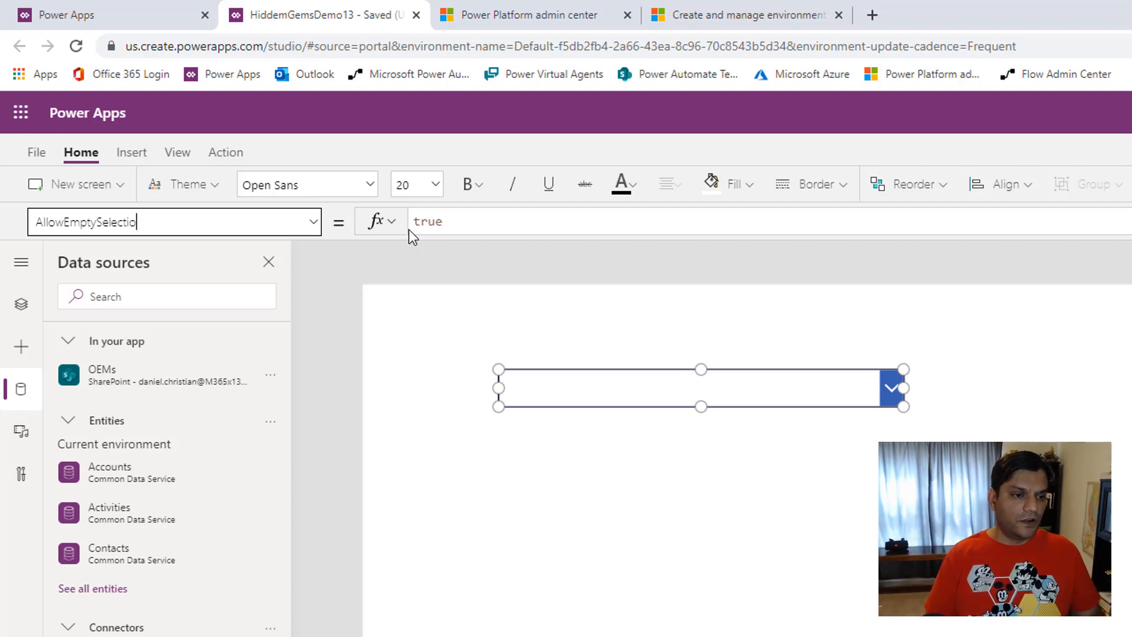
{"action": "key", "text": "Tab"}
Step: Set the drop-down control's AllowEmptySelection property to false
{"action": "left_click", "coordinate": [178, 209]}
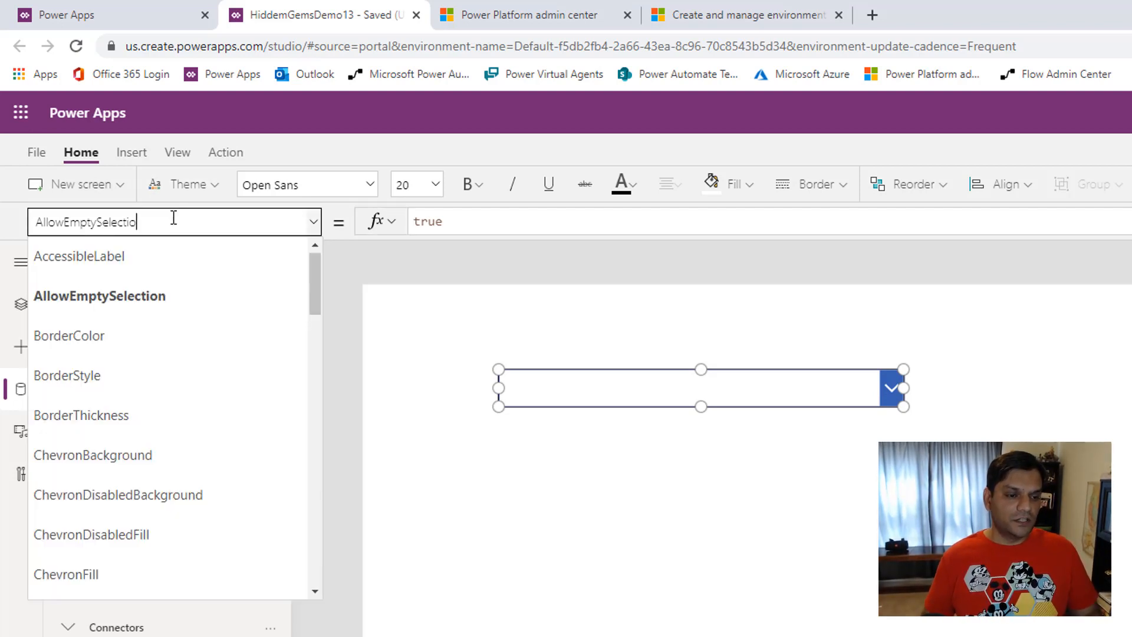
{"action": "left_click", "coordinate": [158, 295]}
{"action": "double_click", "coordinate": [516, 223]}
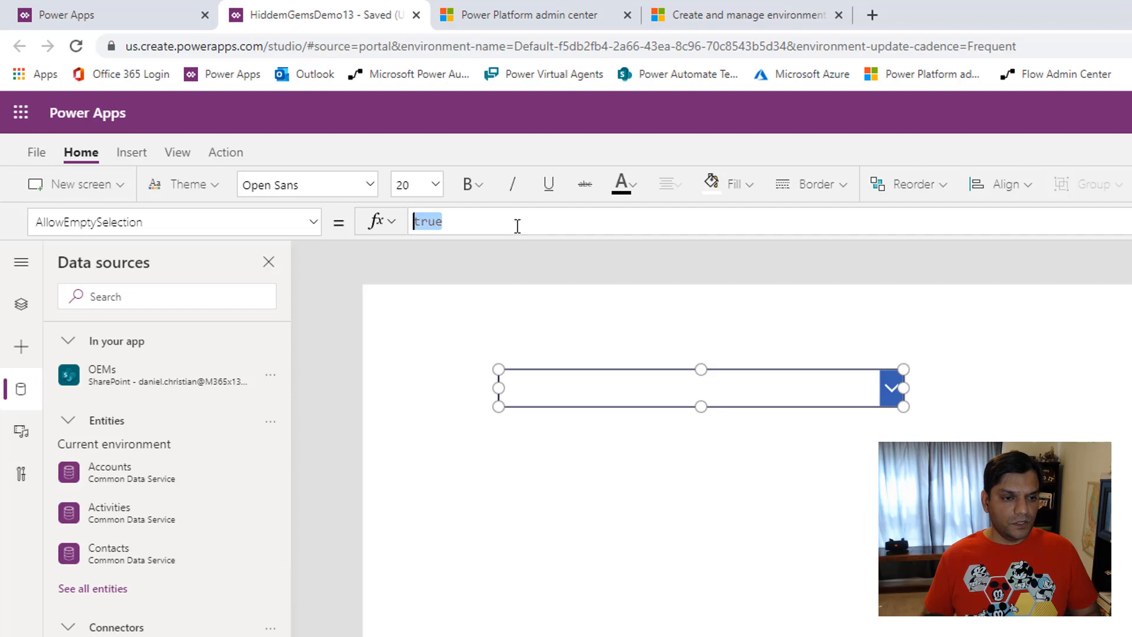
{"action": "type", "text": "false"}
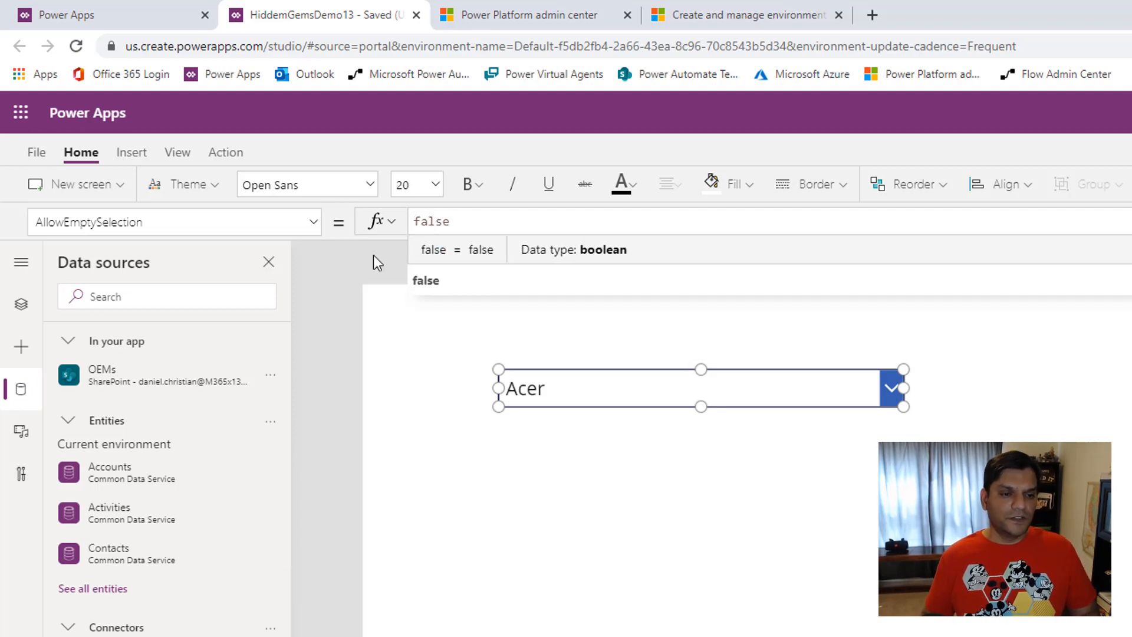
{"action": "left_click", "coordinate": [547, 465]}
Step: Set AllowEmptySelection back to true for the drop-down control
{"action": "left_click", "coordinate": [566, 399]}
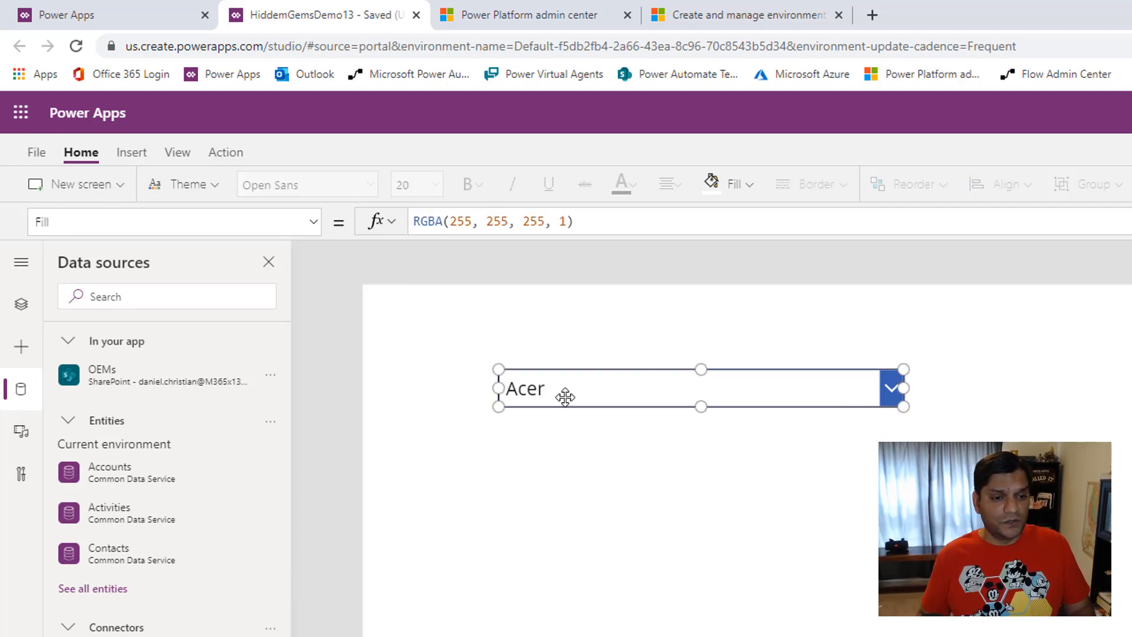
{"action": "double_click", "coordinate": [482, 227]}
{"action": "type", "text": "true"}
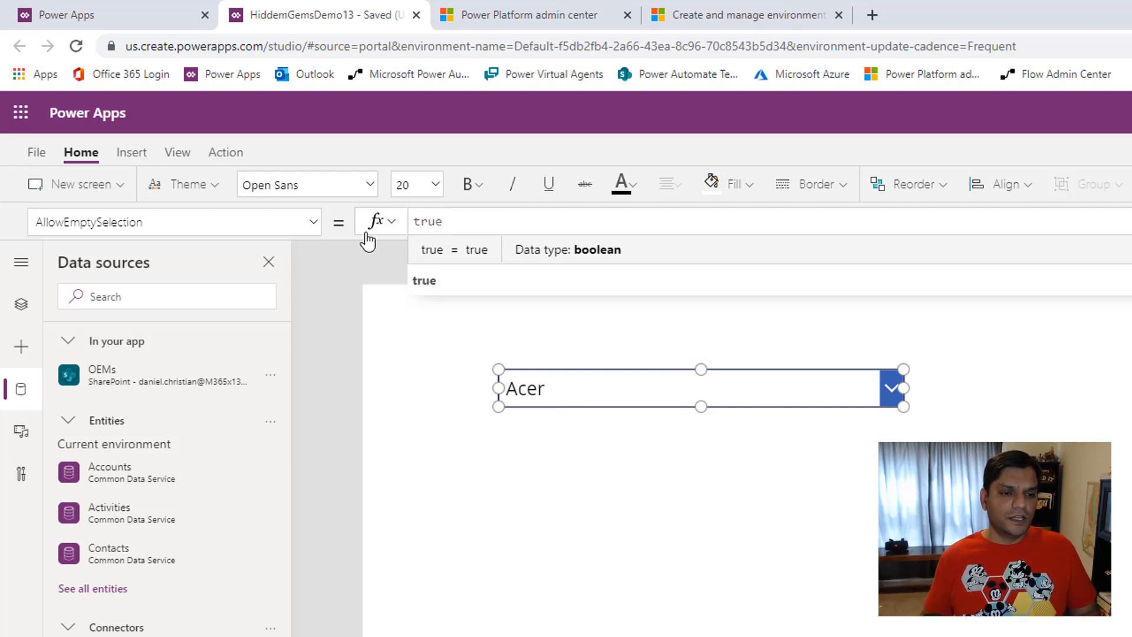
{"action": "left_click", "coordinate": [662, 503]}
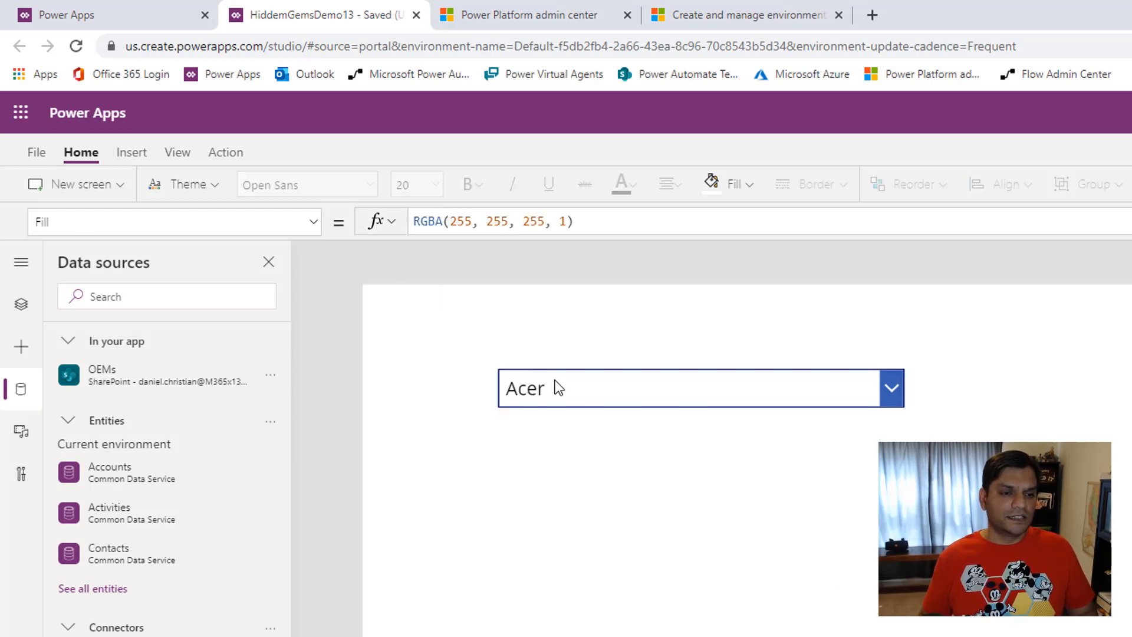
Step: Switch to the Power Platform admin center and open the DansTrial environment's details for editing
{"action": "left_click", "coordinate": [557, 388]}
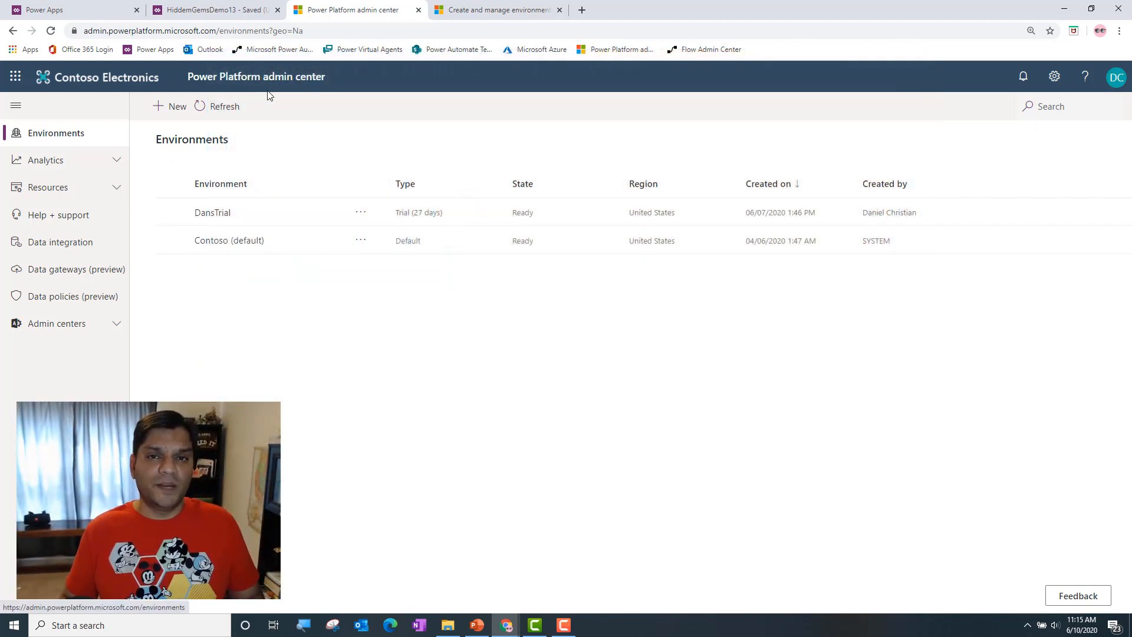
{"action": "left_click", "coordinate": [172, 213]}
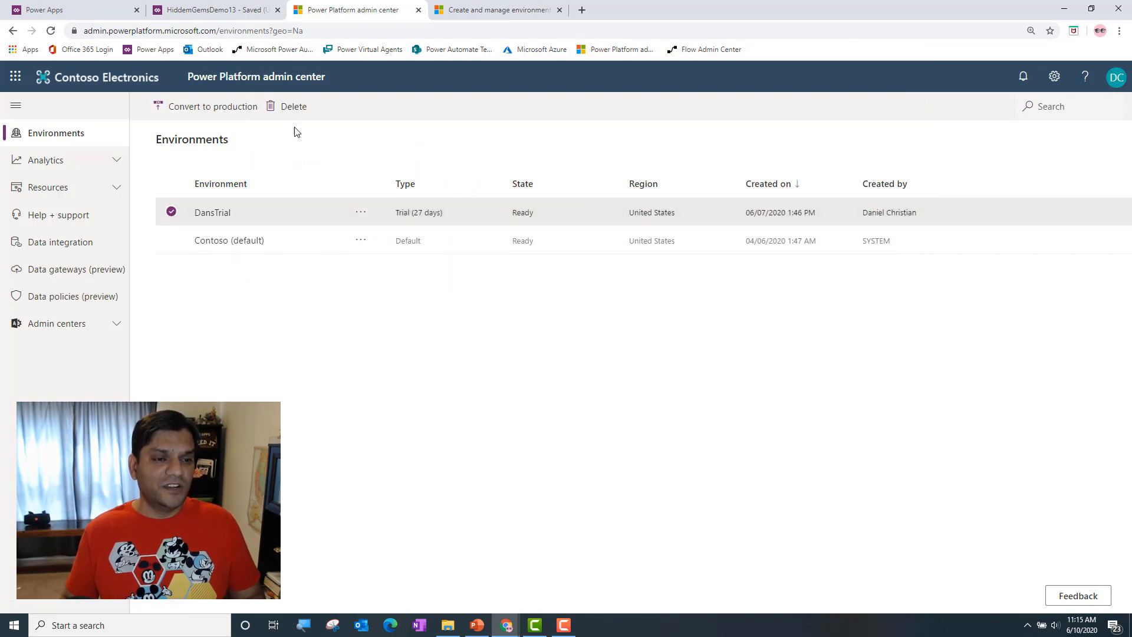
{"action": "left_click", "coordinate": [223, 216]}
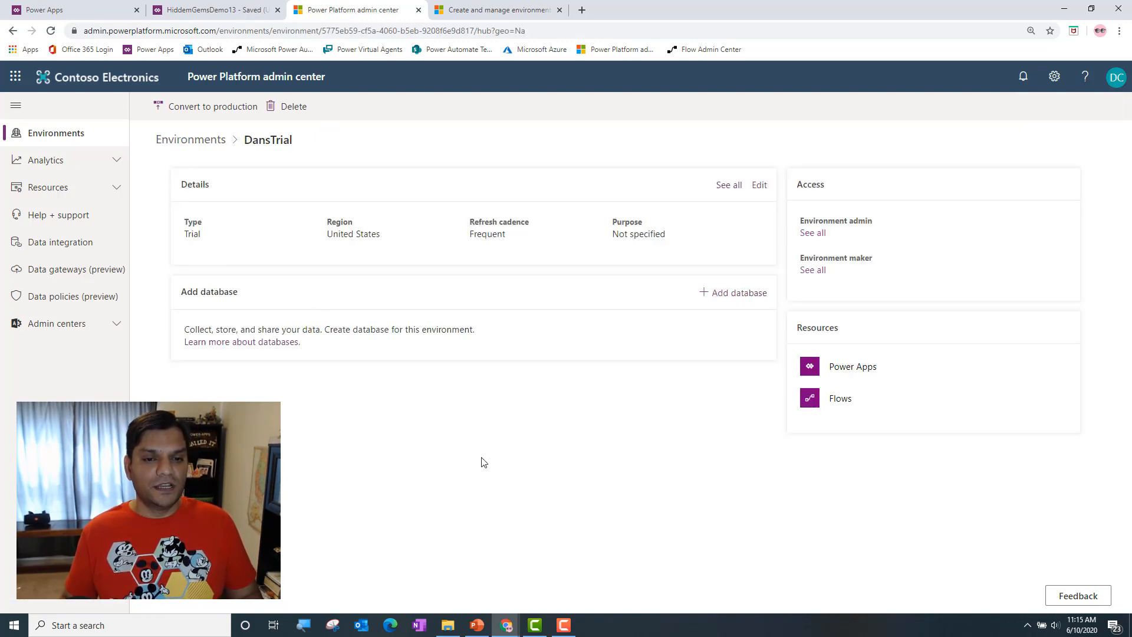
{"action": "left_click", "coordinate": [759, 187]}
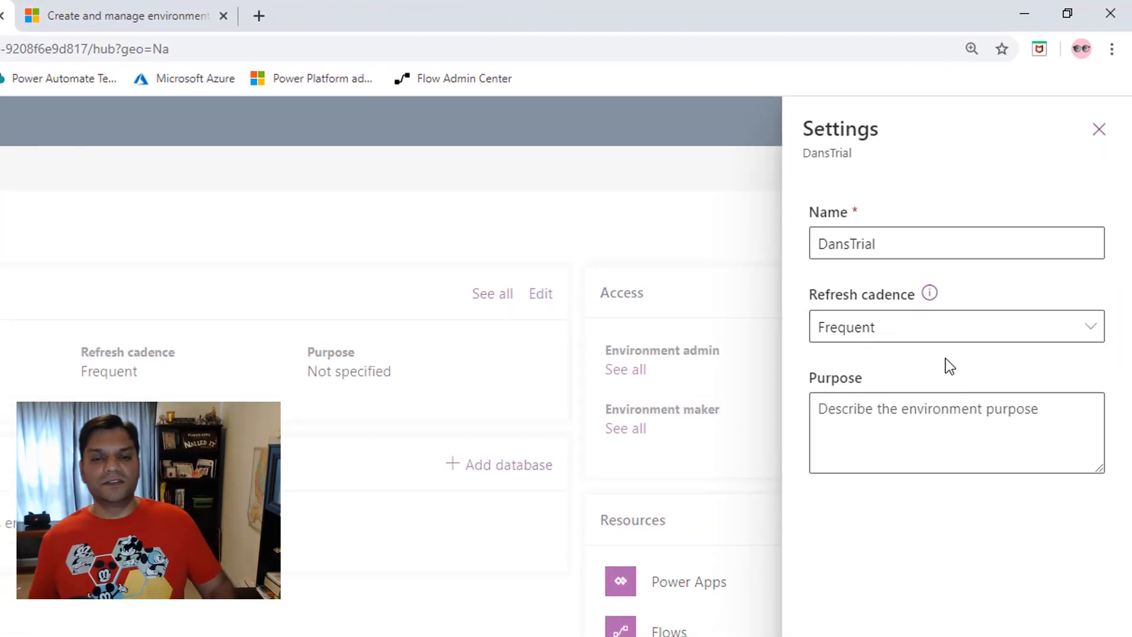
Step: Open the documentation linked from the Refresh cadence help and read its cadence section, closing the duplicate page
{"action": "left_click", "coordinate": [930, 294]}
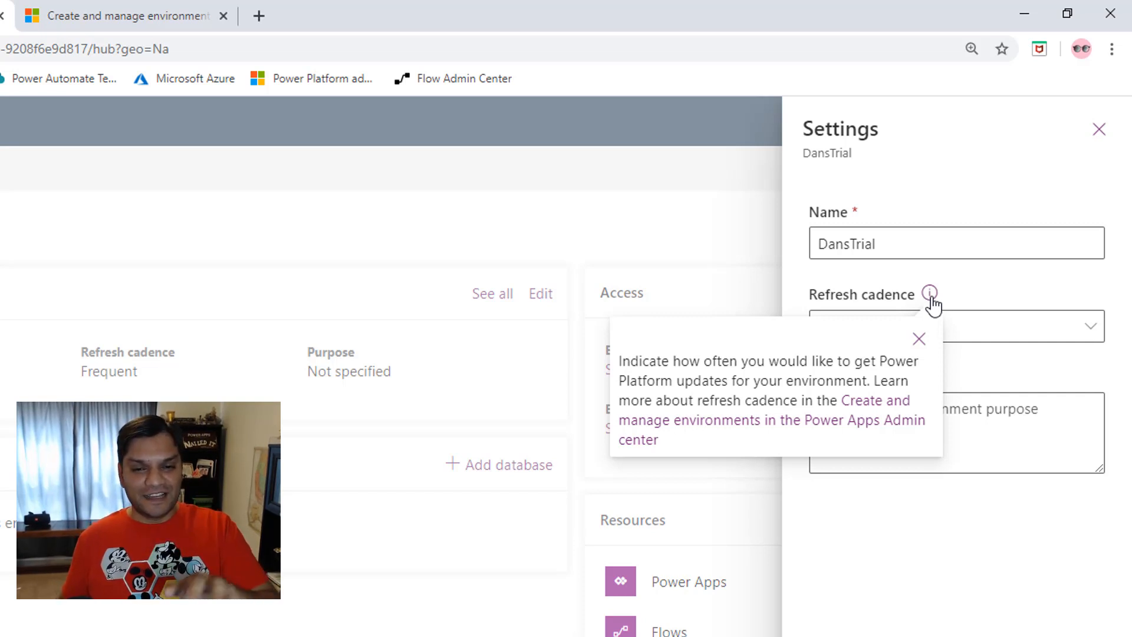
{"action": "left_click", "coordinate": [867, 436]}
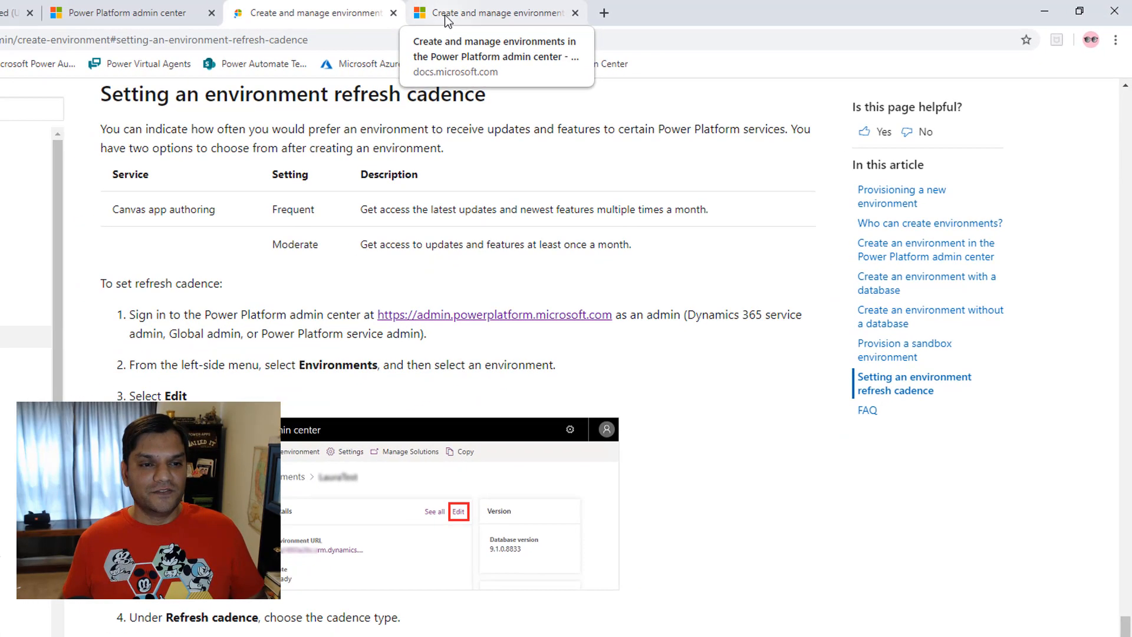
{"action": "left_click", "coordinate": [369, 16]}
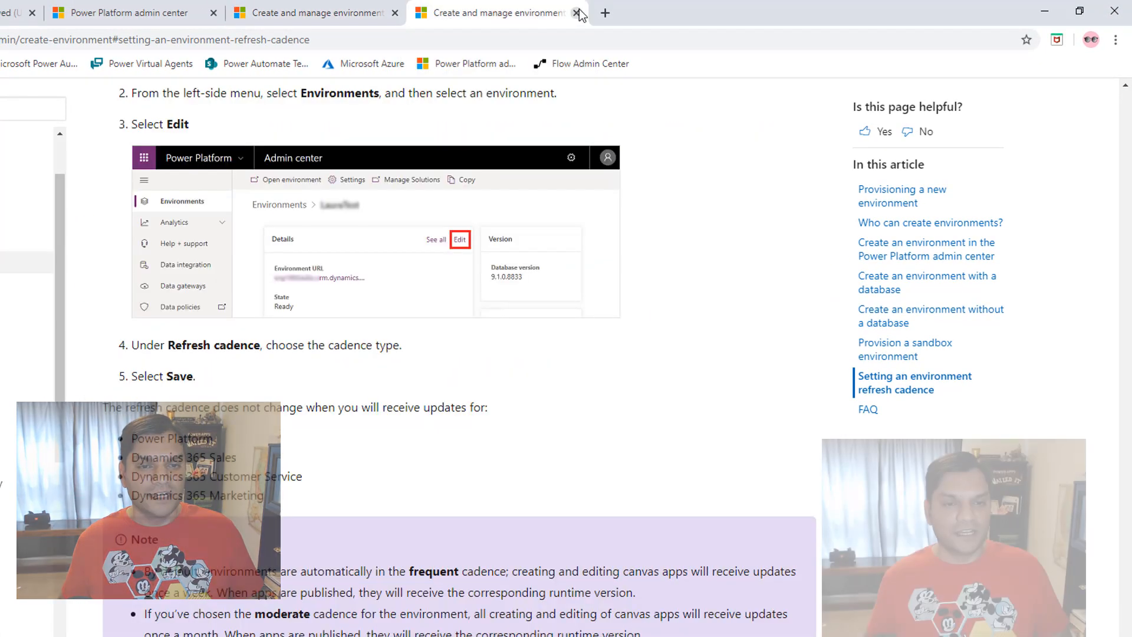
{"action": "left_click", "coordinate": [577, 12]}
{"action": "scroll", "coordinate": [580, 508], "scroll_direction": "down", "scroll_amount": 5}
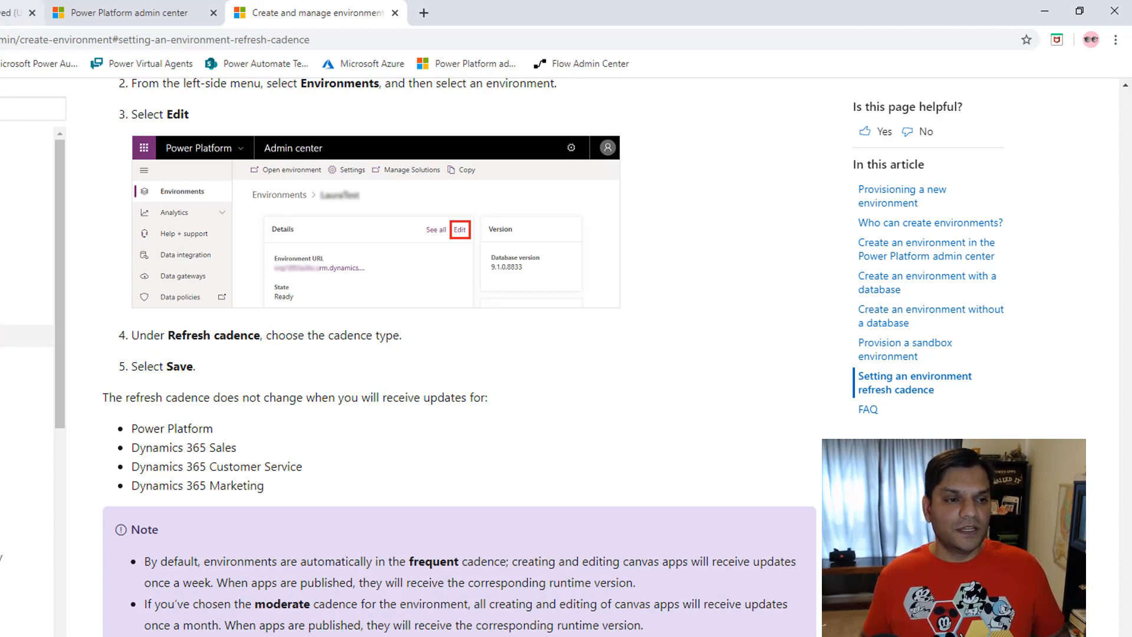
Step: View DansTrial's available refresh cadence options without picking one, and return to the documentation on setting the cadence
{"action": "left_click", "coordinate": [156, 14]}
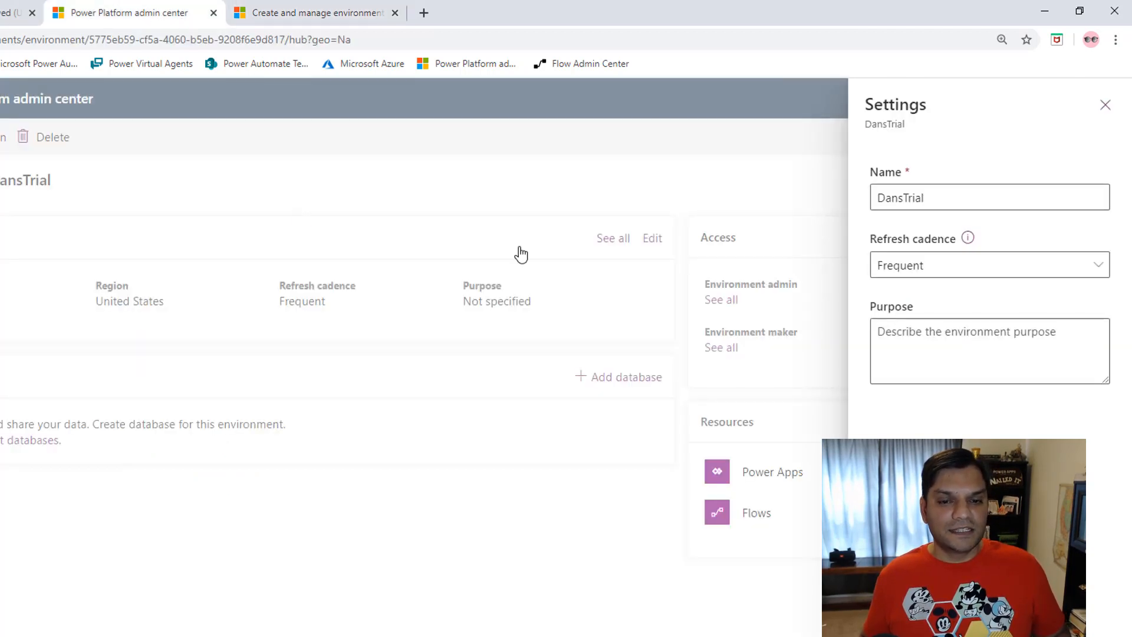
{"action": "left_click", "coordinate": [1006, 264]}
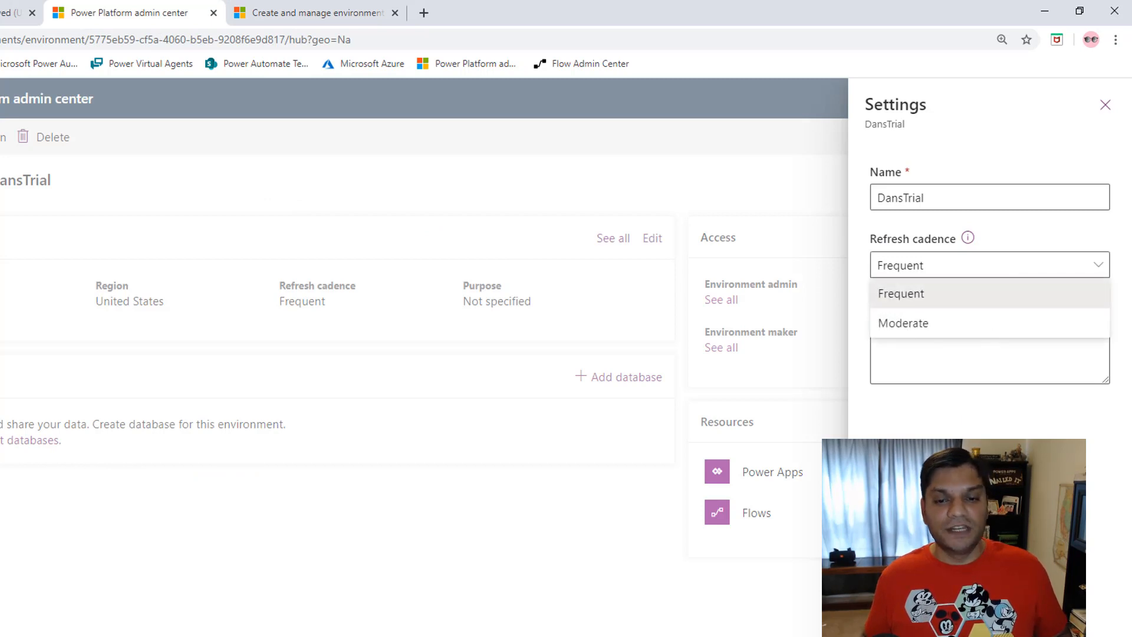
{"action": "key", "text": "Escape"}
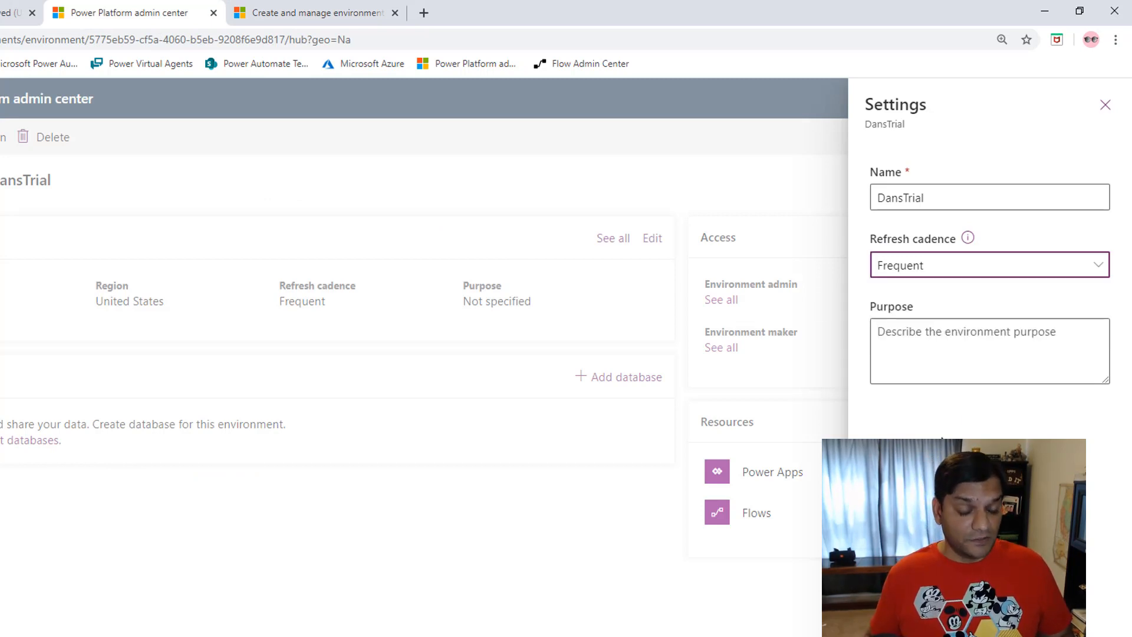
{"action": "left_click", "coordinate": [333, 11]}
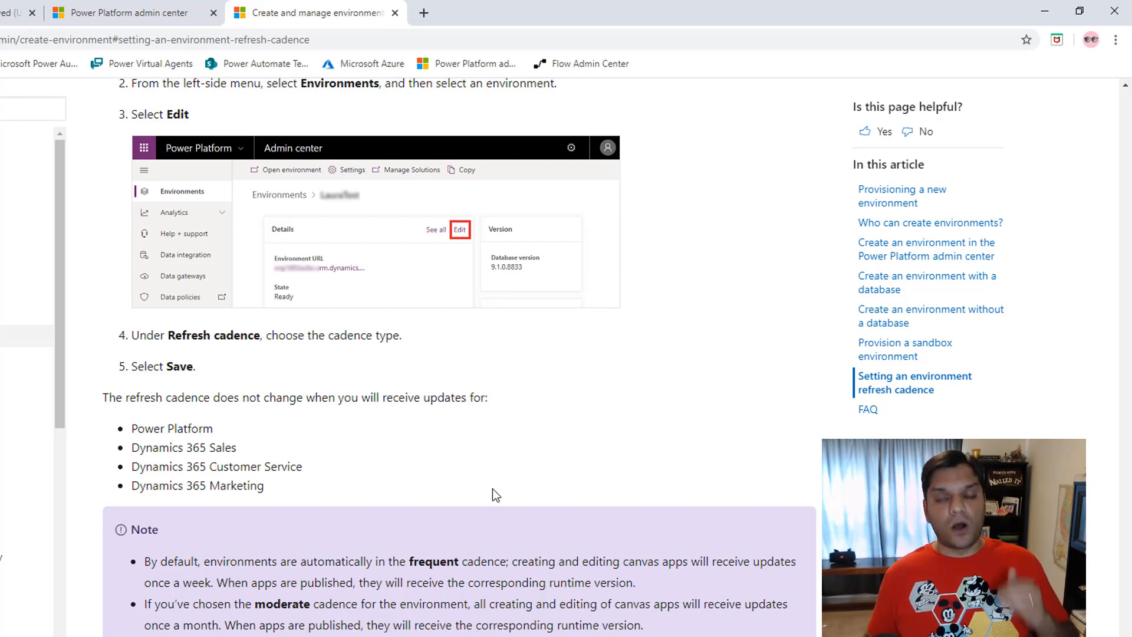
Step: Set the DansTrial environment's refresh cadence to Moderate and save the settings
{"action": "left_click", "coordinate": [126, 12]}
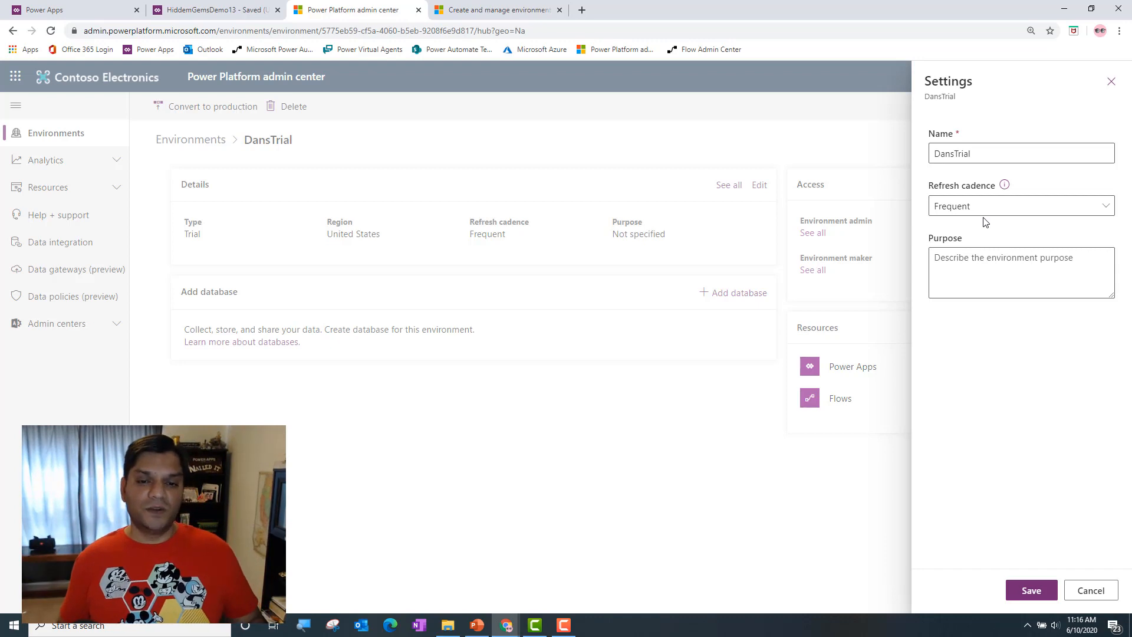
{"action": "left_click", "coordinate": [988, 212]}
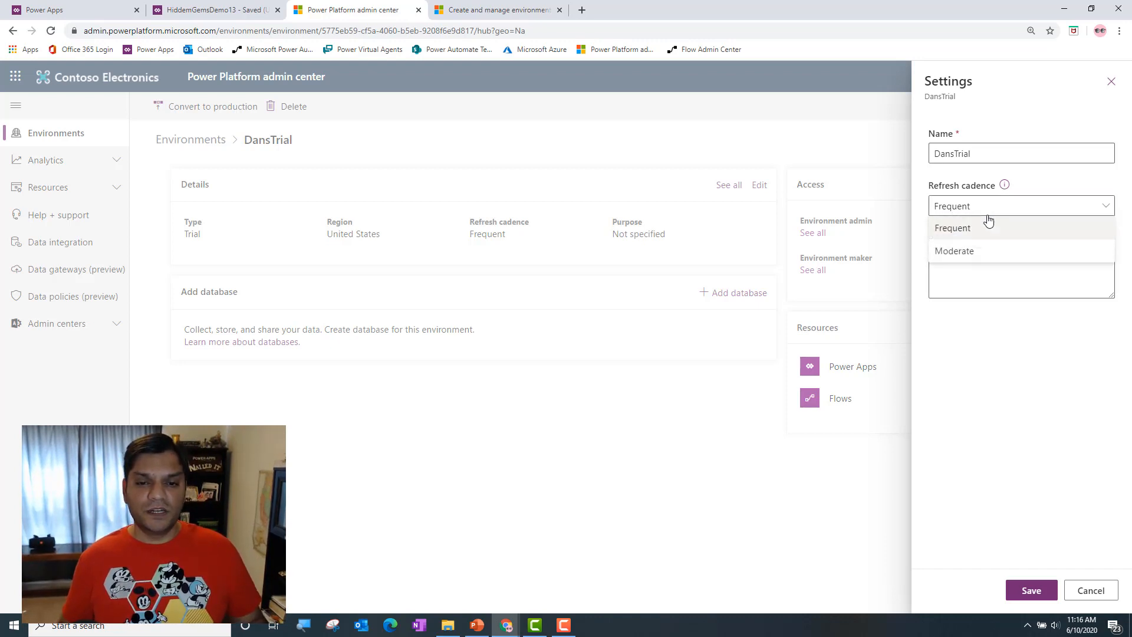
{"action": "left_click", "coordinate": [982, 252]}
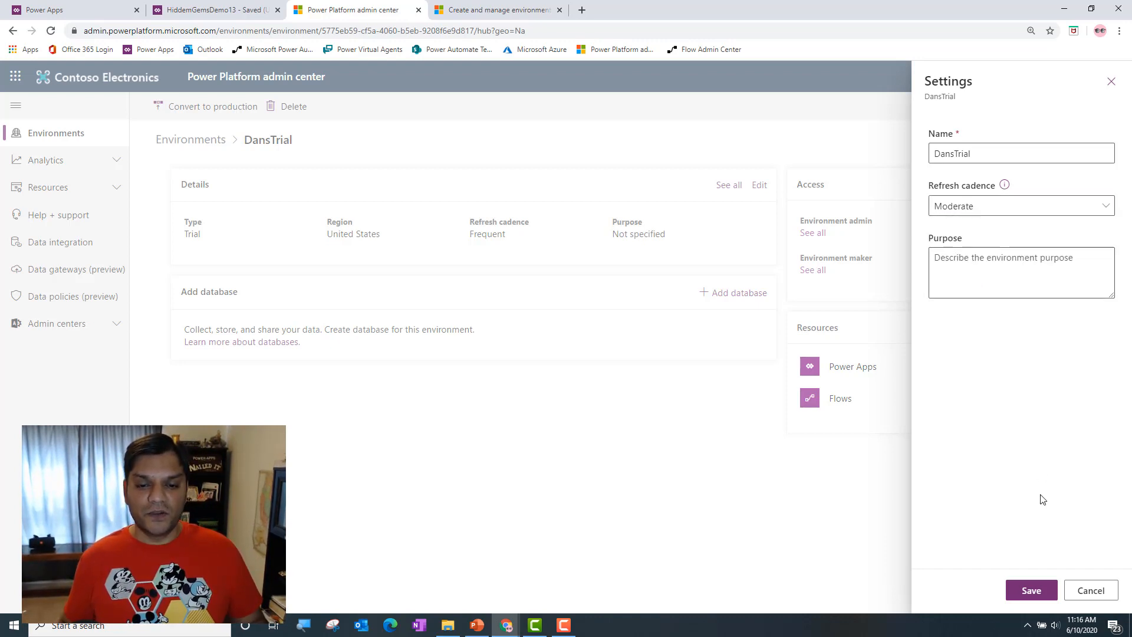
{"action": "left_click", "coordinate": [1031, 591]}
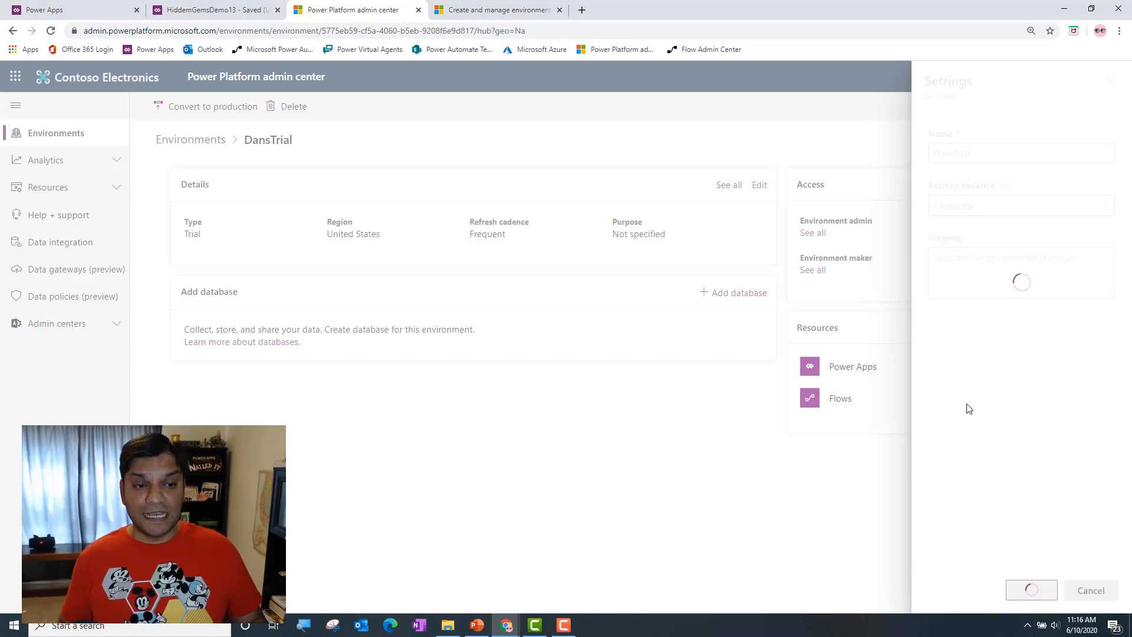
Step: Review the documentation's note on cadences, and look over the NotifyScreen and Dropdown screens in the HiddemGemsDemo13 app
{"action": "left_click", "coordinate": [500, 10]}
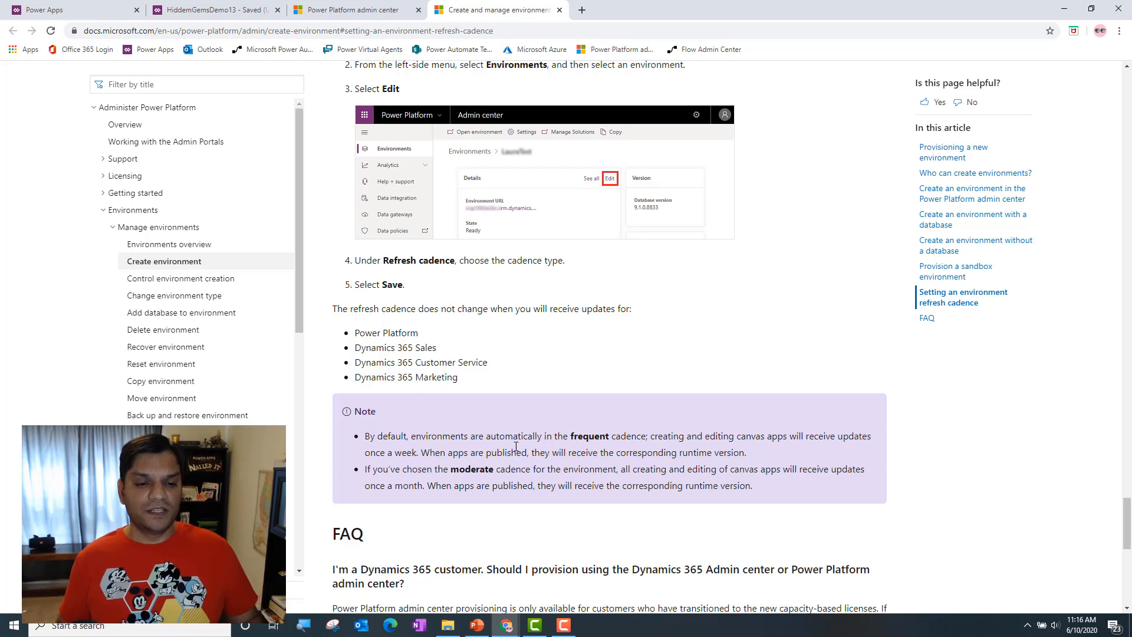
{"action": "scroll", "coordinate": [418, 474], "scroll_direction": "down", "scroll_amount": 1}
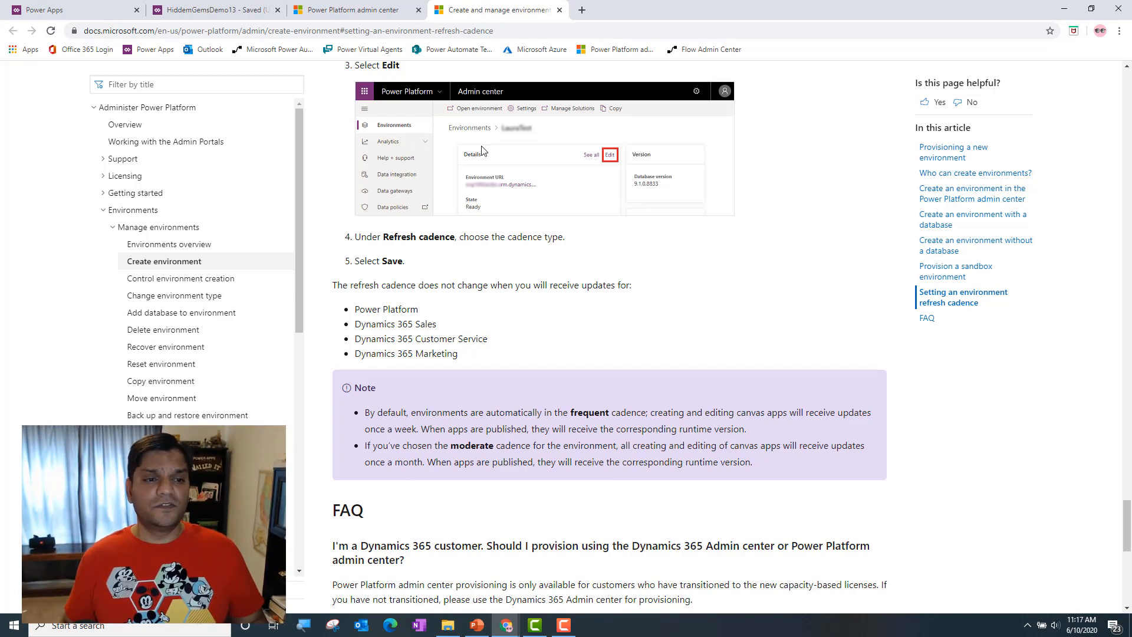
{"action": "left_click", "coordinate": [198, 9]}
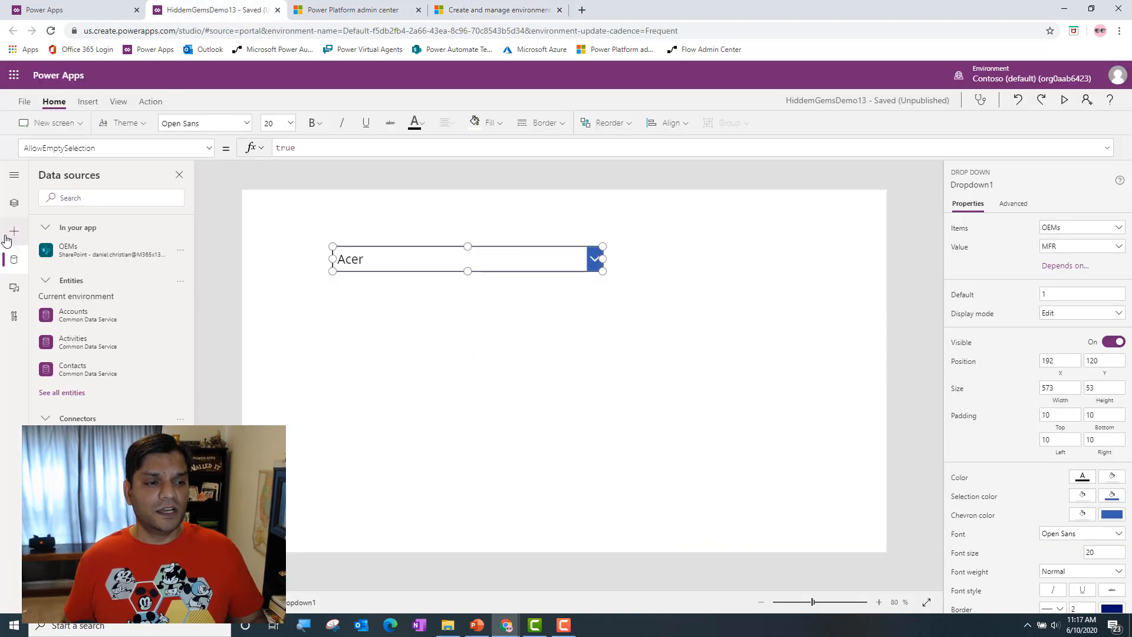
{"action": "left_click", "coordinate": [14, 204]}
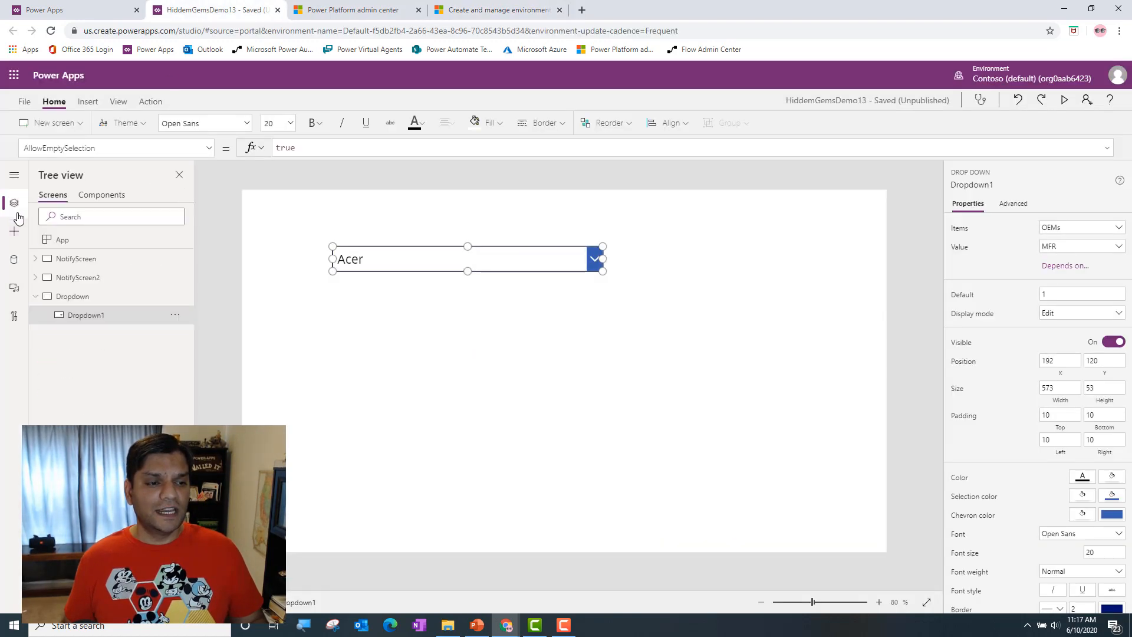
{"action": "left_click", "coordinate": [91, 262]}
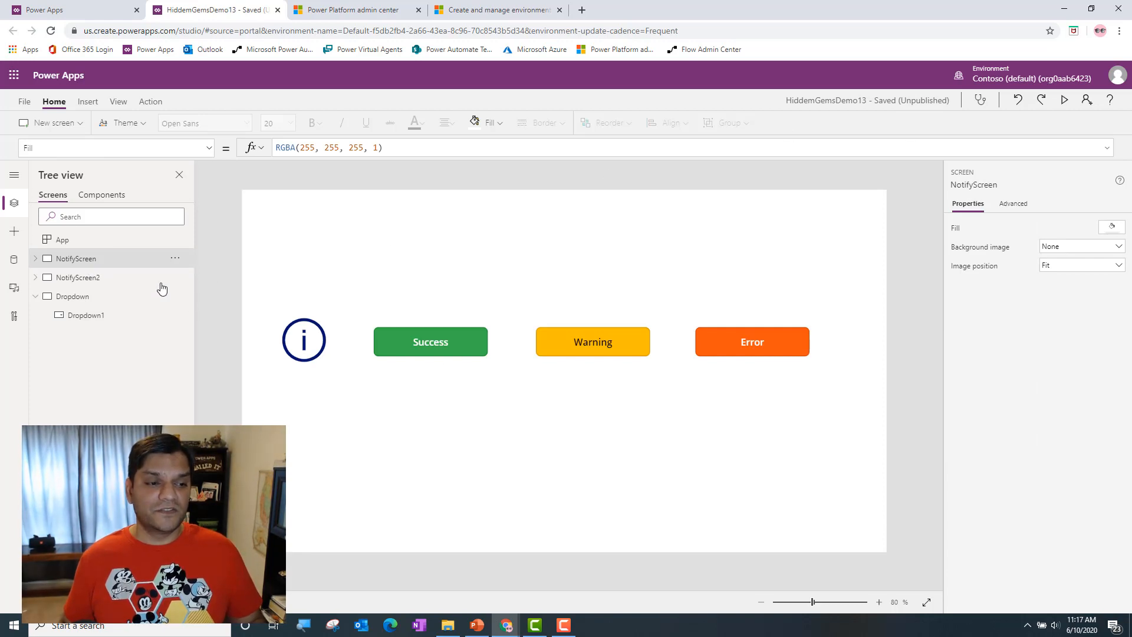
{"action": "left_click", "coordinate": [103, 299]}
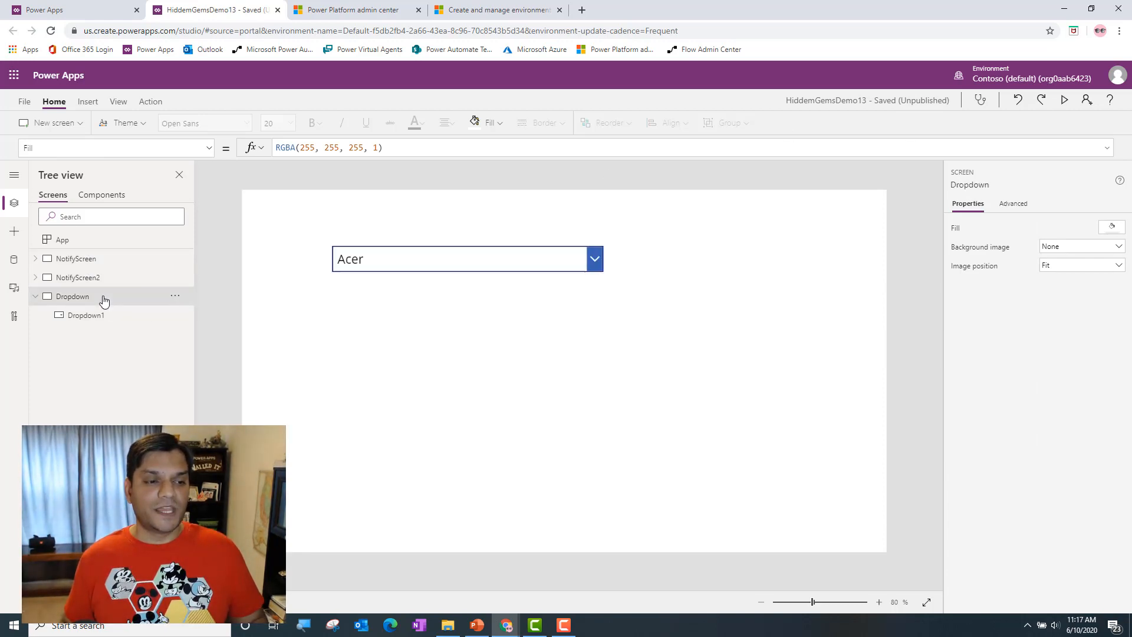
{"action": "left_click", "coordinate": [416, 262]}
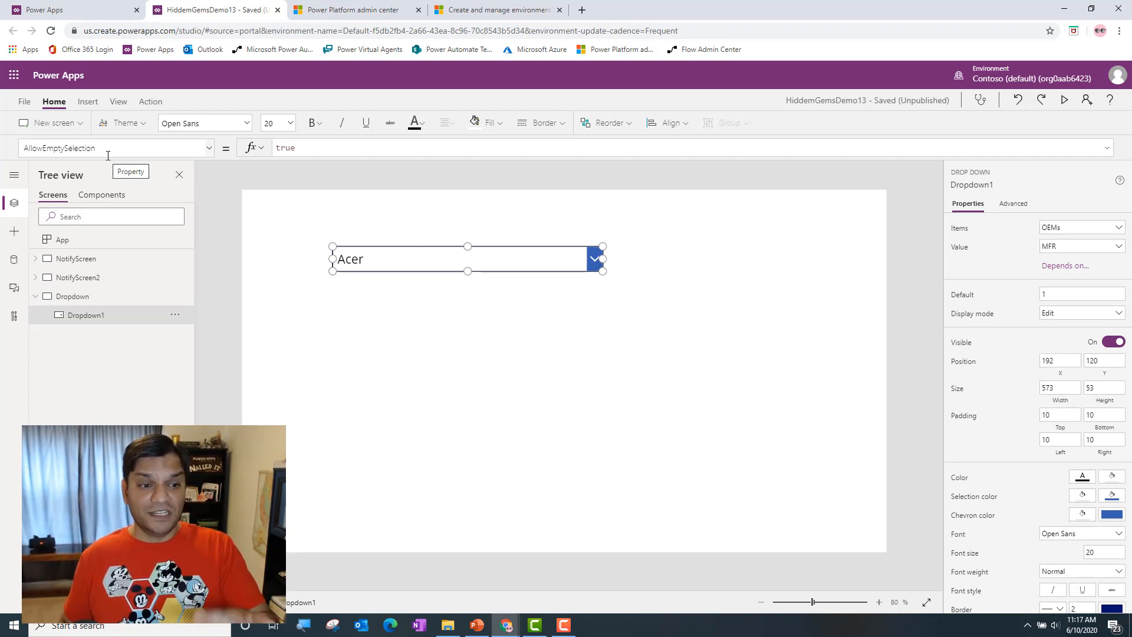
{"action": "left_click", "coordinate": [323, 197]}
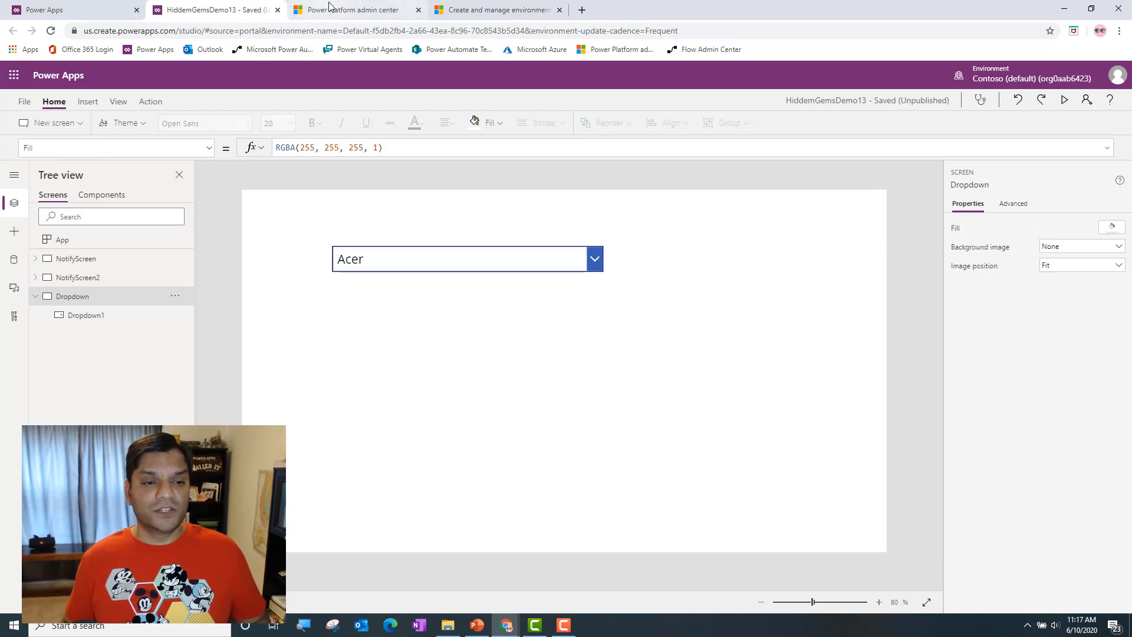
Step: Reopen the DansTrial environment's settings in the Power Platform admin center
{"action": "left_click", "coordinate": [328, 10]}
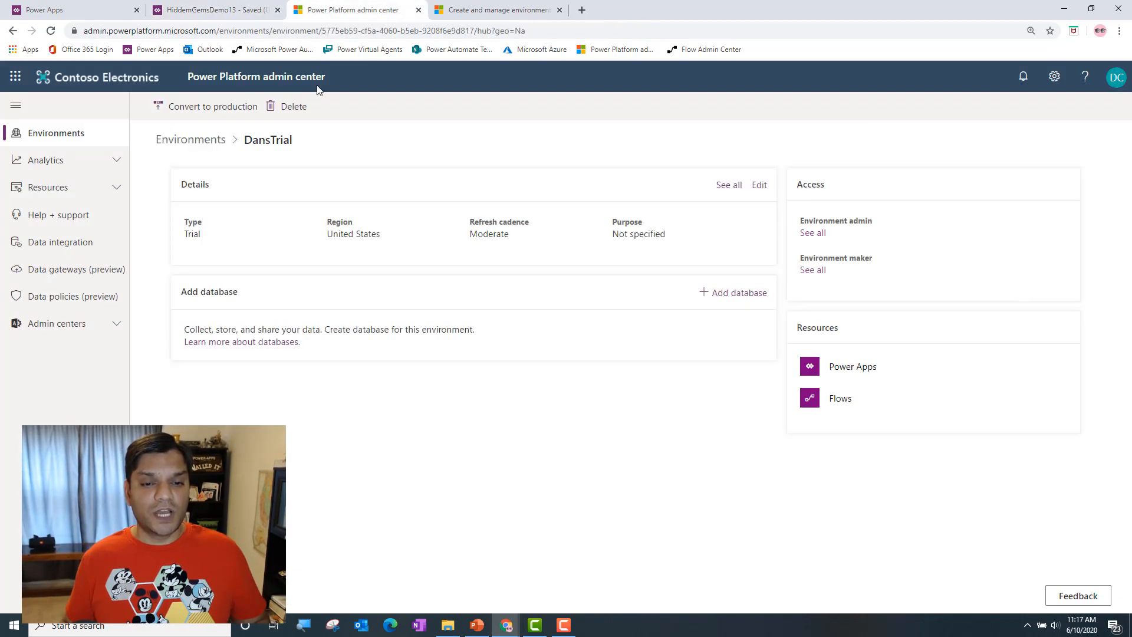
{"action": "left_click", "coordinate": [757, 187]}
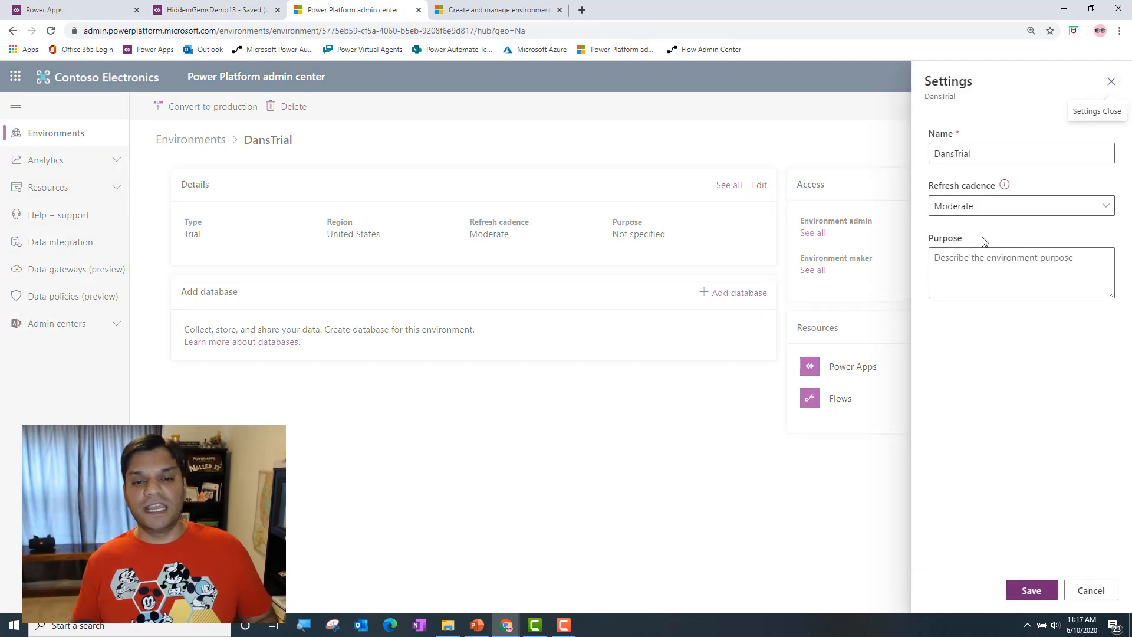